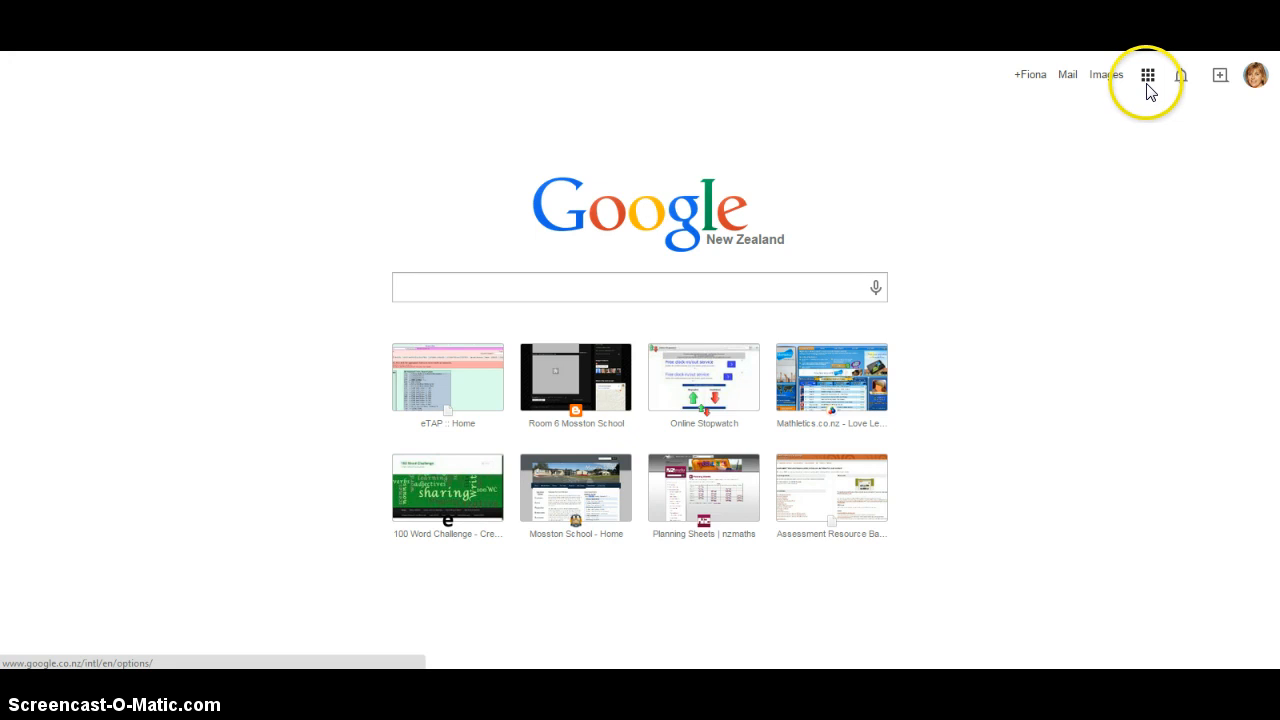
Open Google Sites from the Google home page and start creating a new site.
left_click(1149, 86)
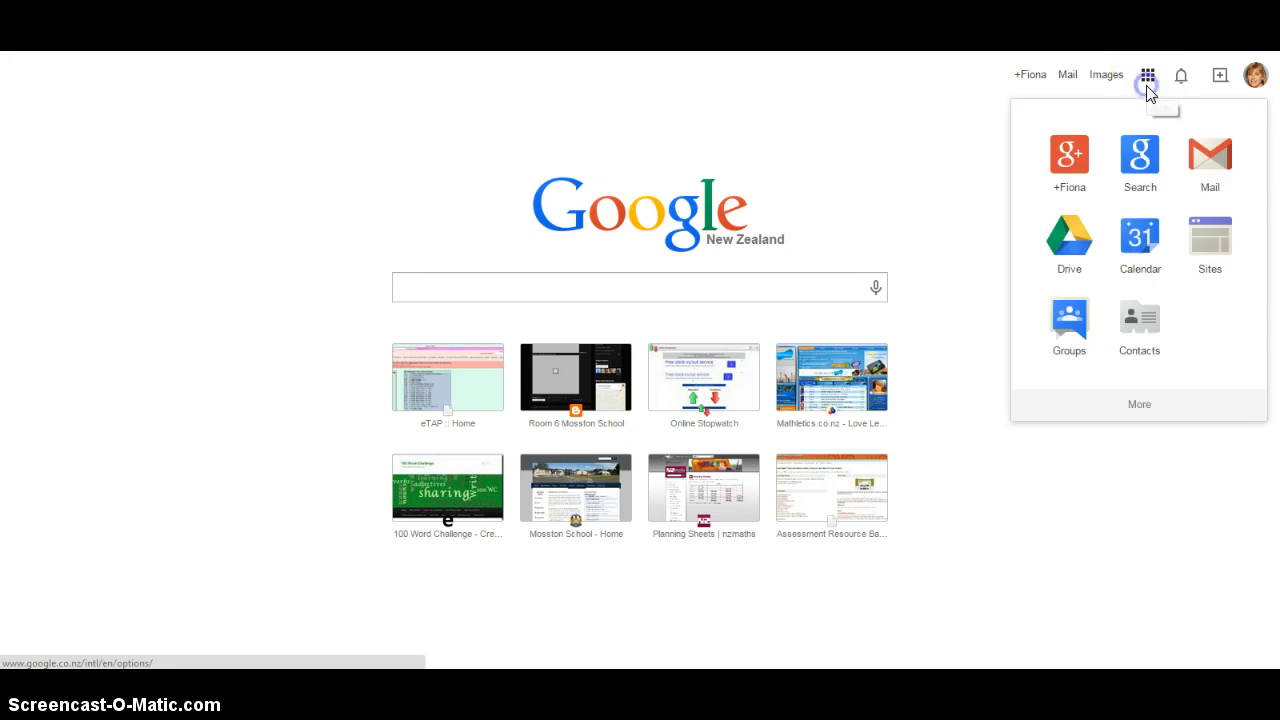
left_click(1192, 242)
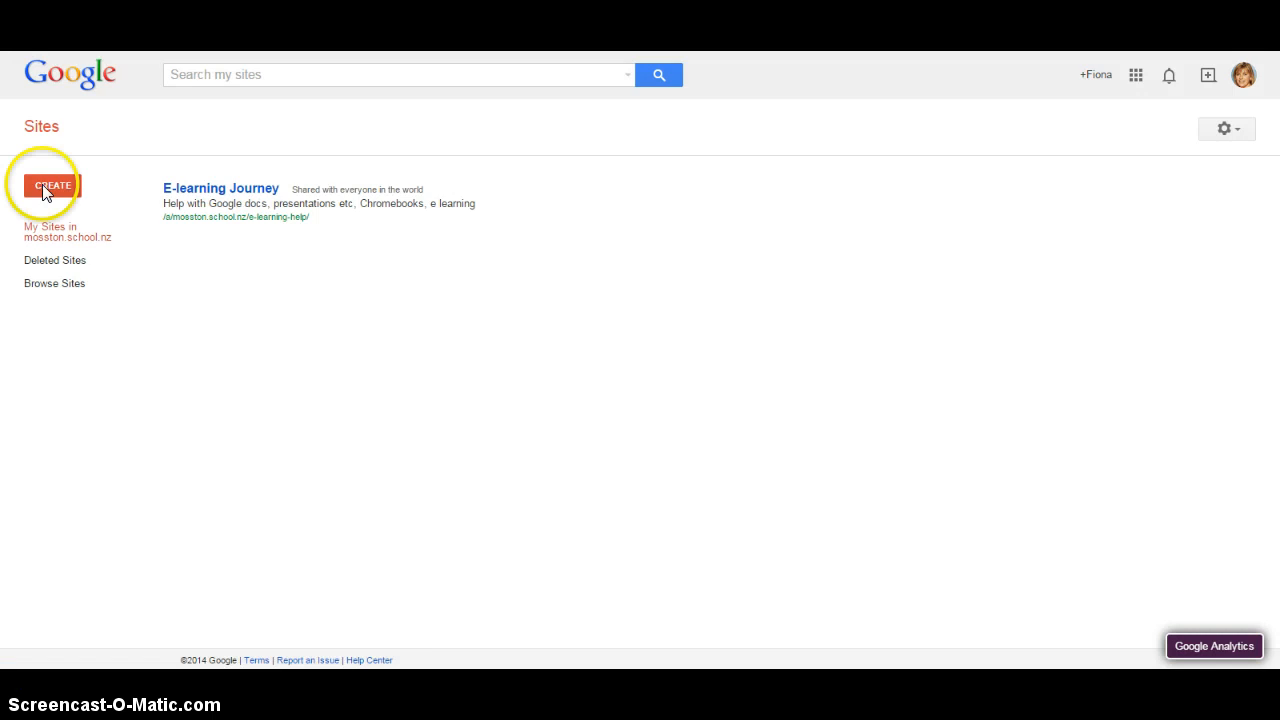
left_click(46, 190)
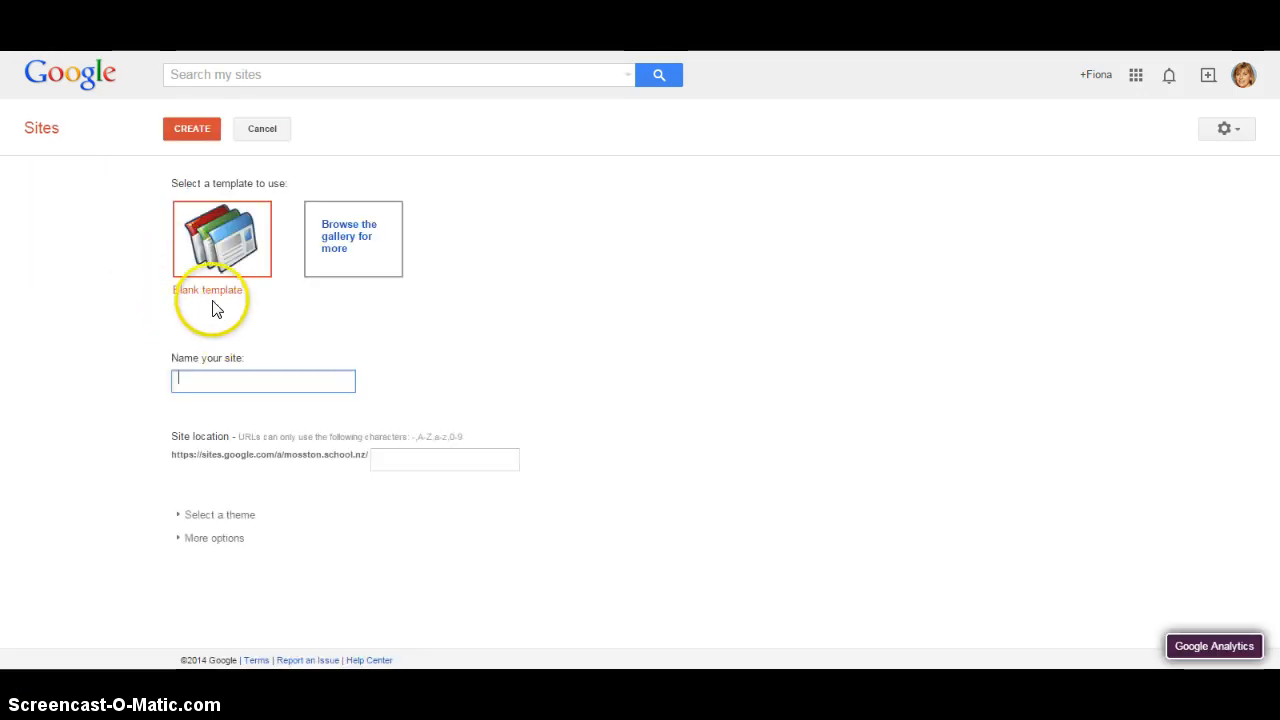
Choose the Personal Website template with events calendar and gallery page from the gallery's Personal & family category.
left_click(340, 247)
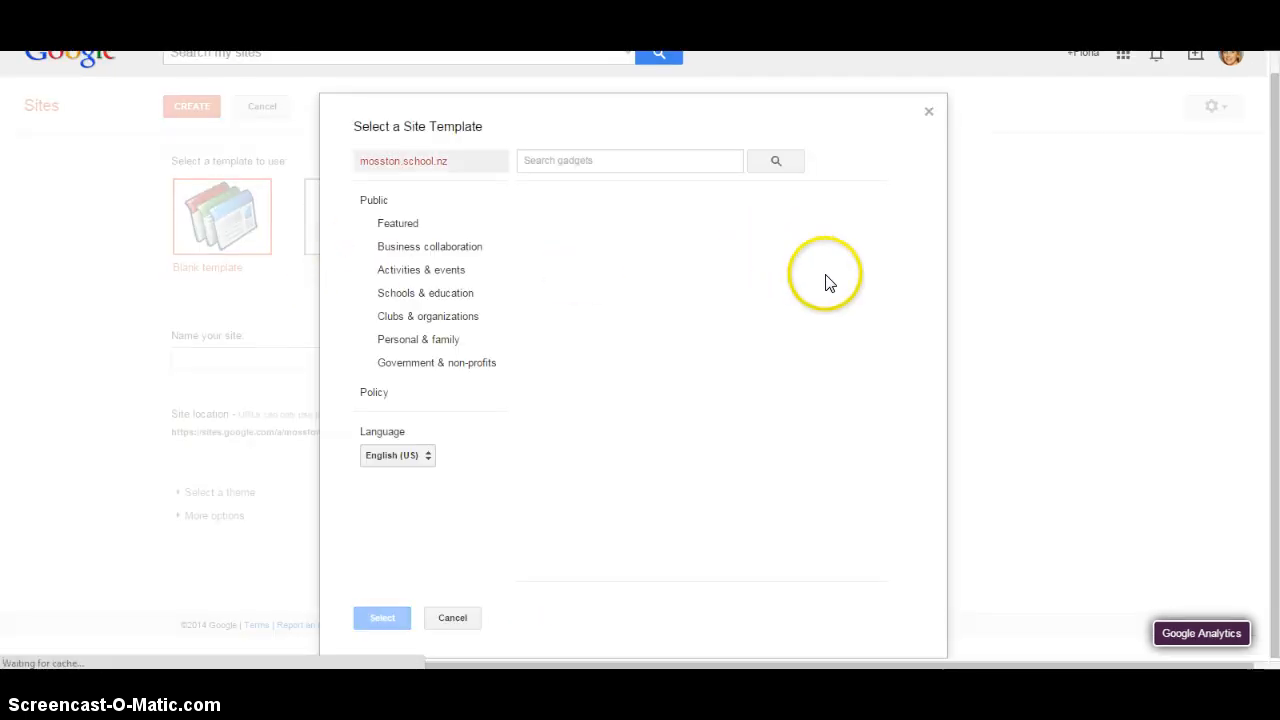
left_click(433, 340)
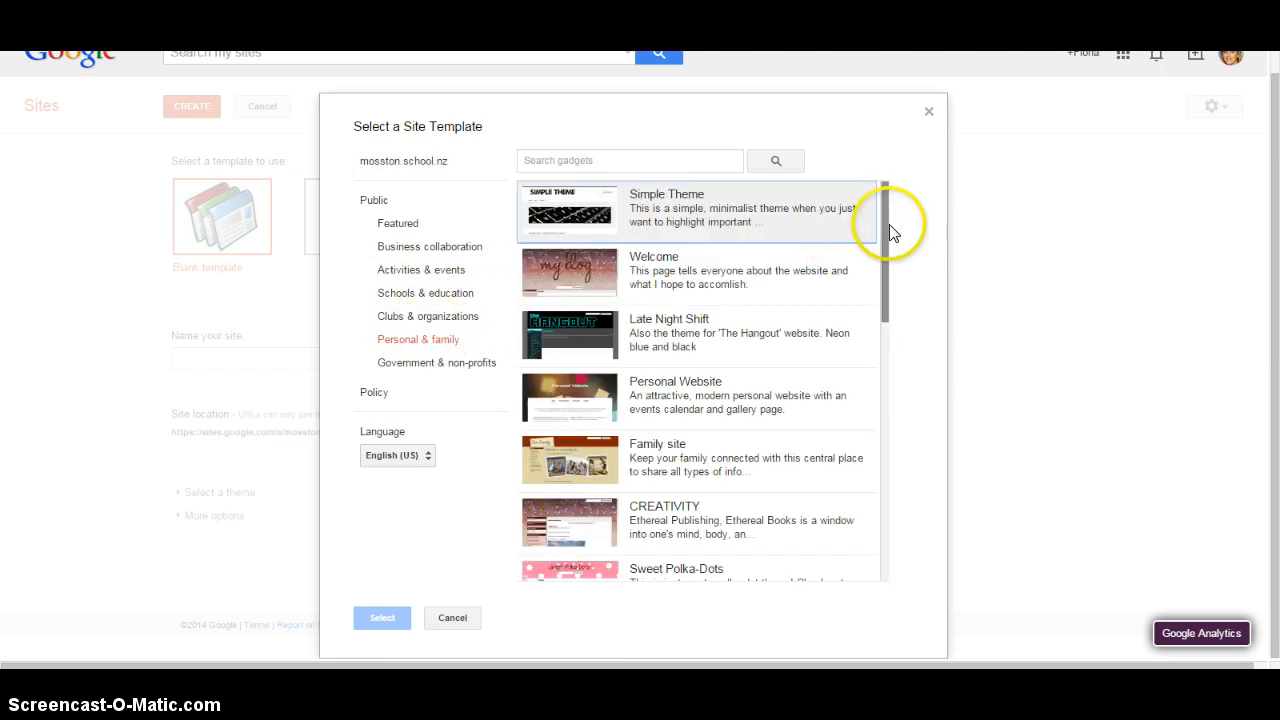
left_click_drag(883, 225, 863, 323)
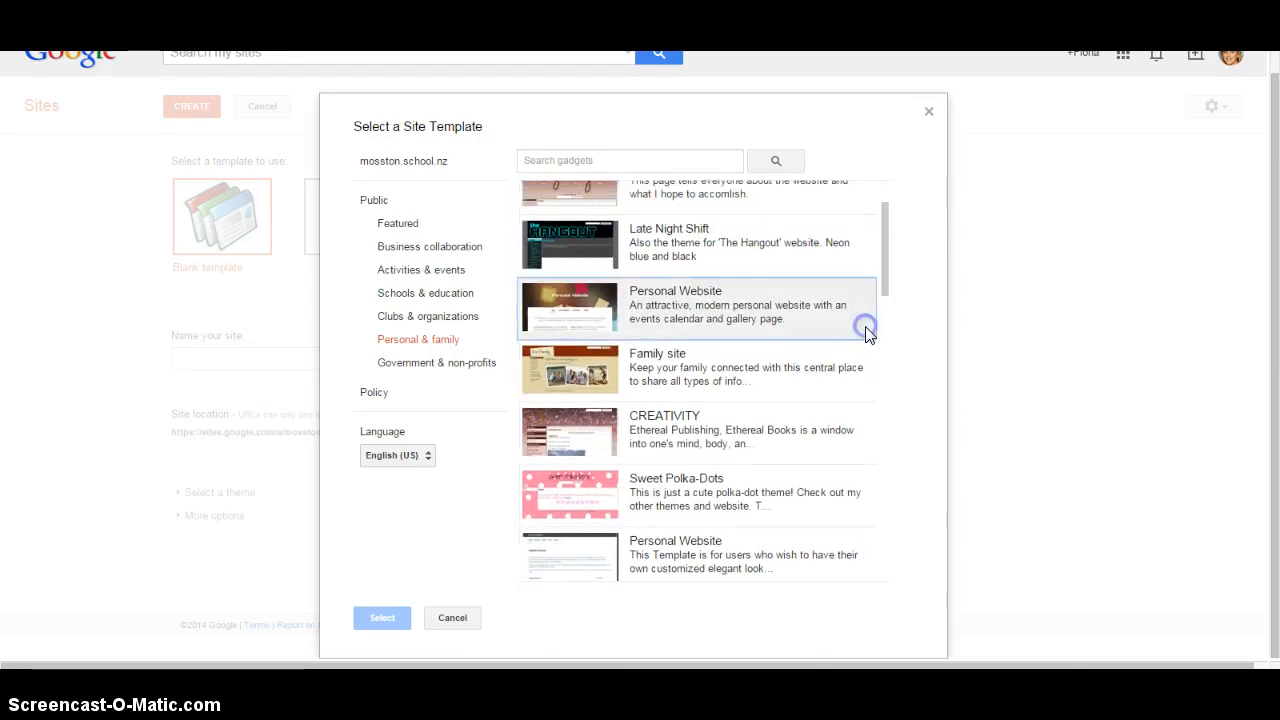
left_click(706, 312)
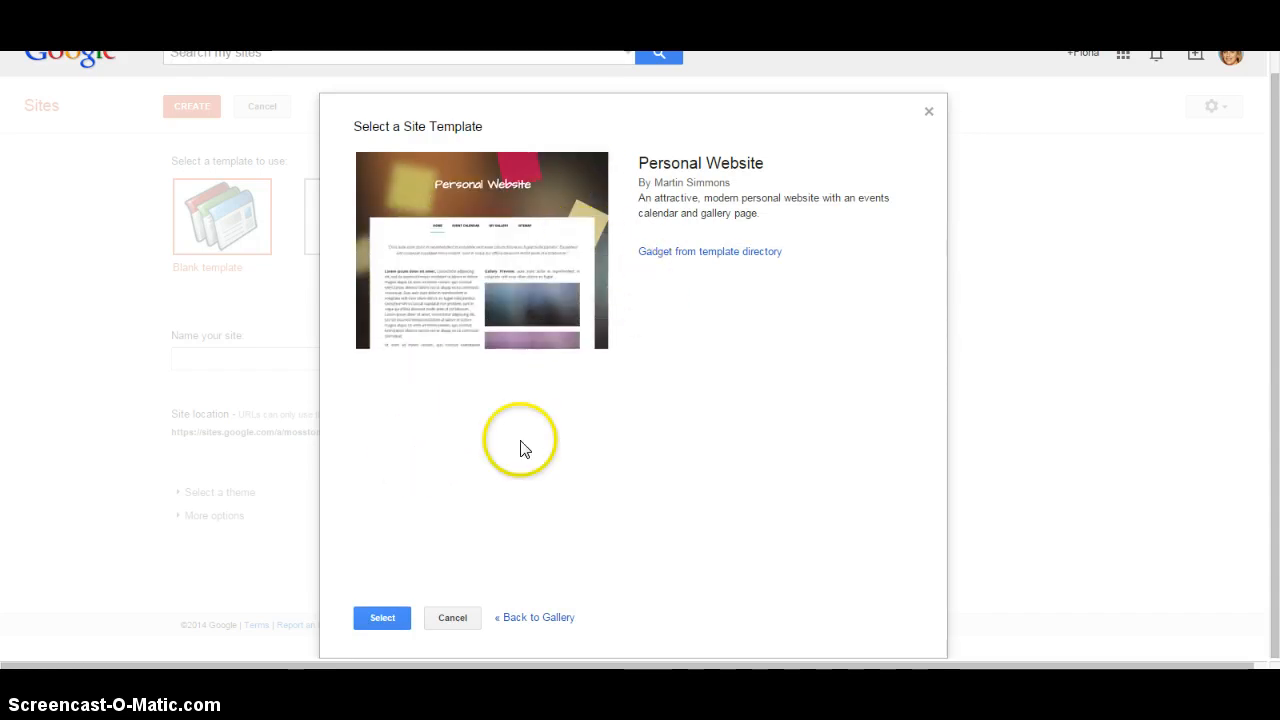
left_click(395, 621)
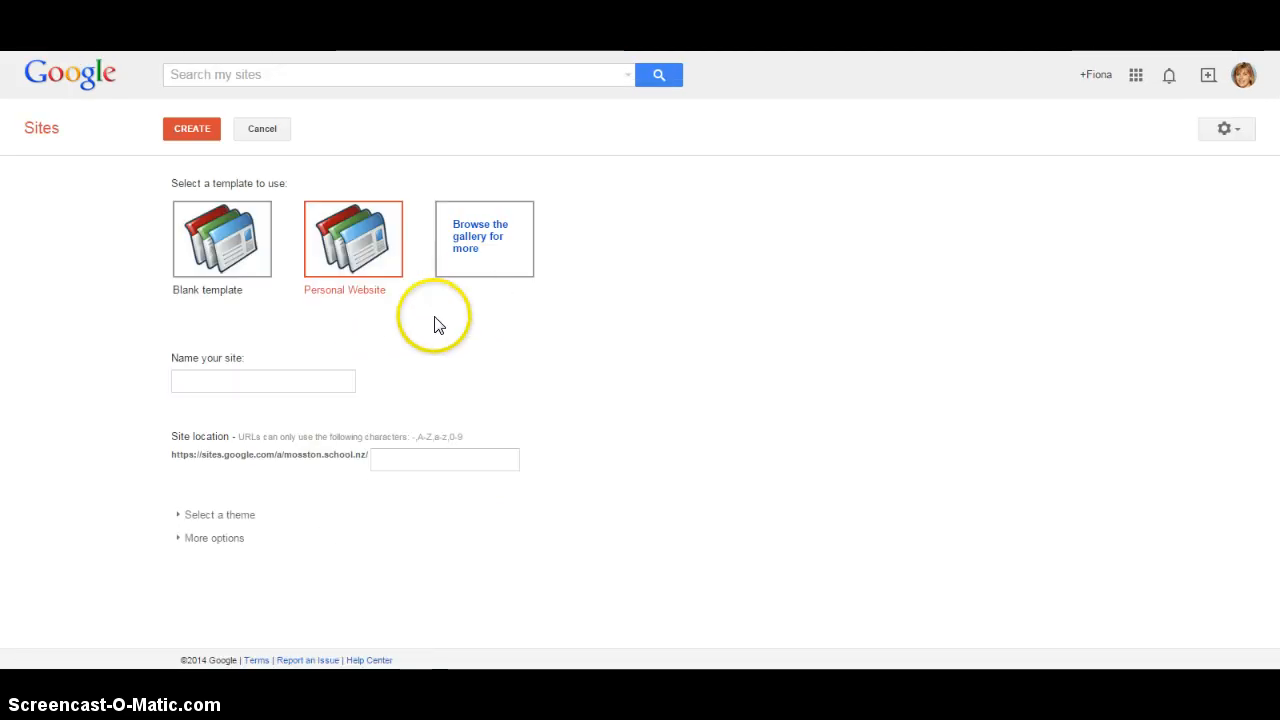
Name the site "My Professional Learning" and create it.
left_click(254, 372)
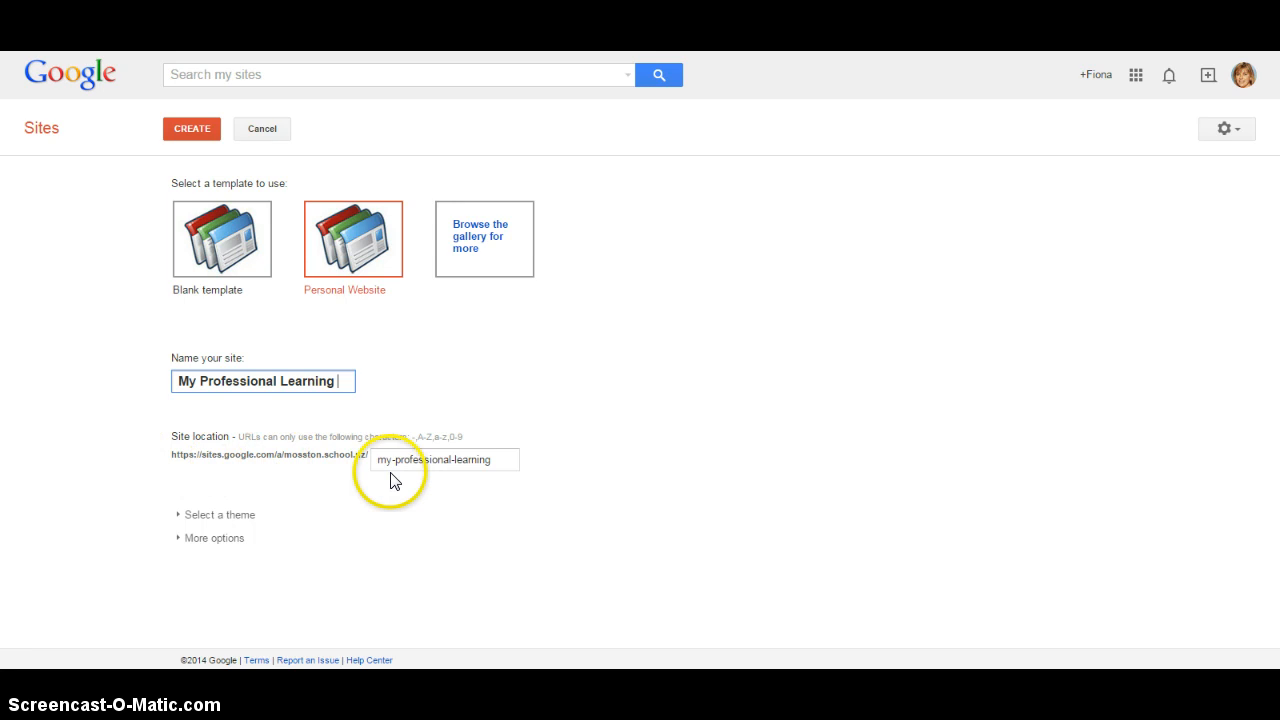
left_click(192, 131)
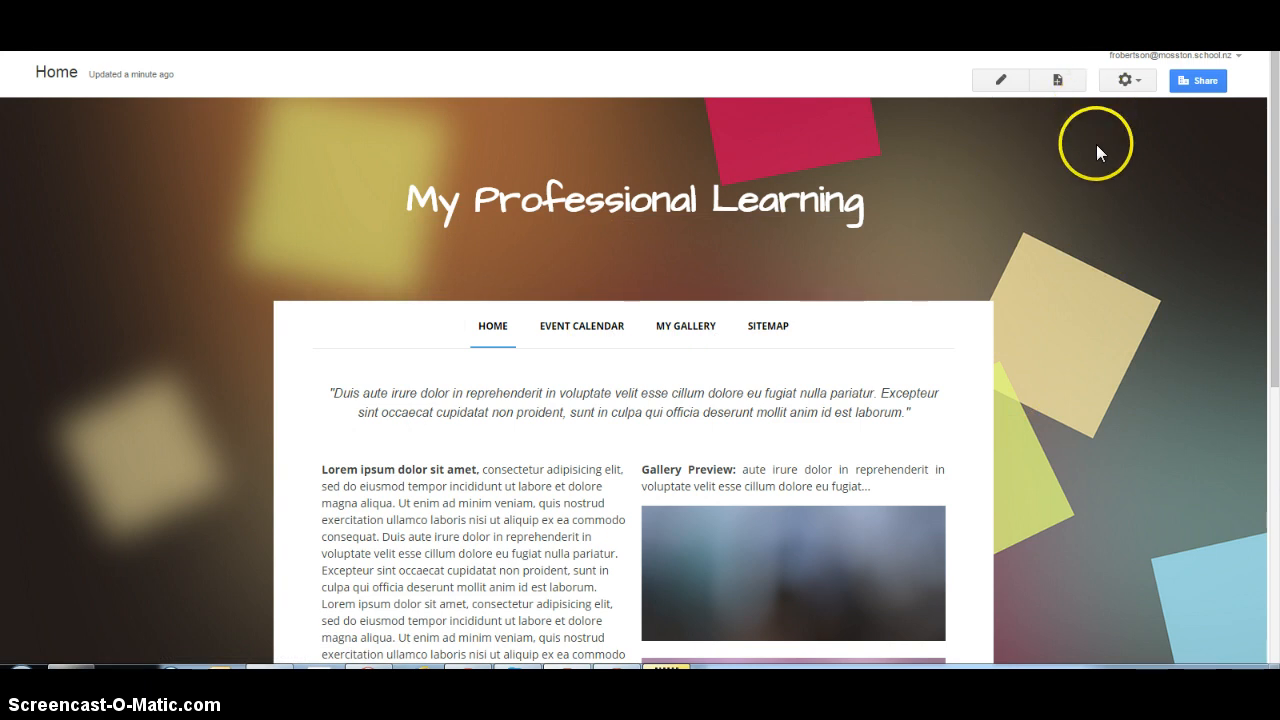
Create a new top-level page named "Numeracy" using the List template.
left_click(1058, 88)
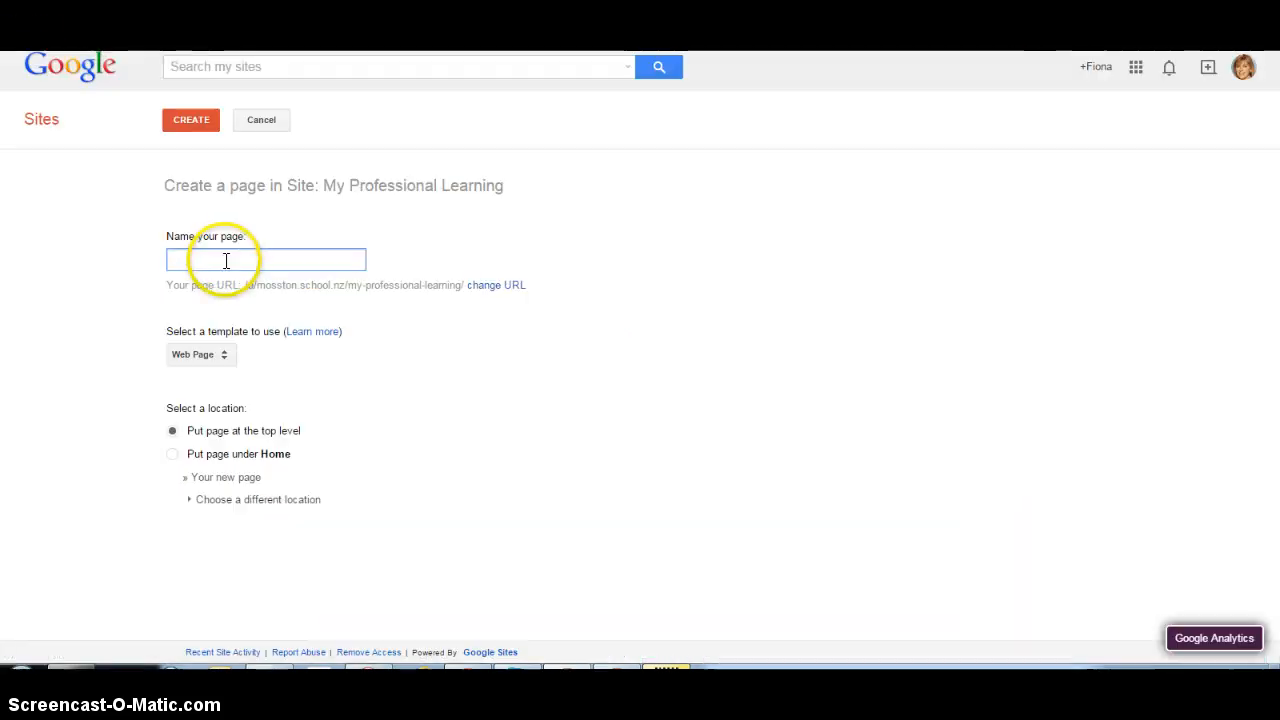
left_click(226, 261)
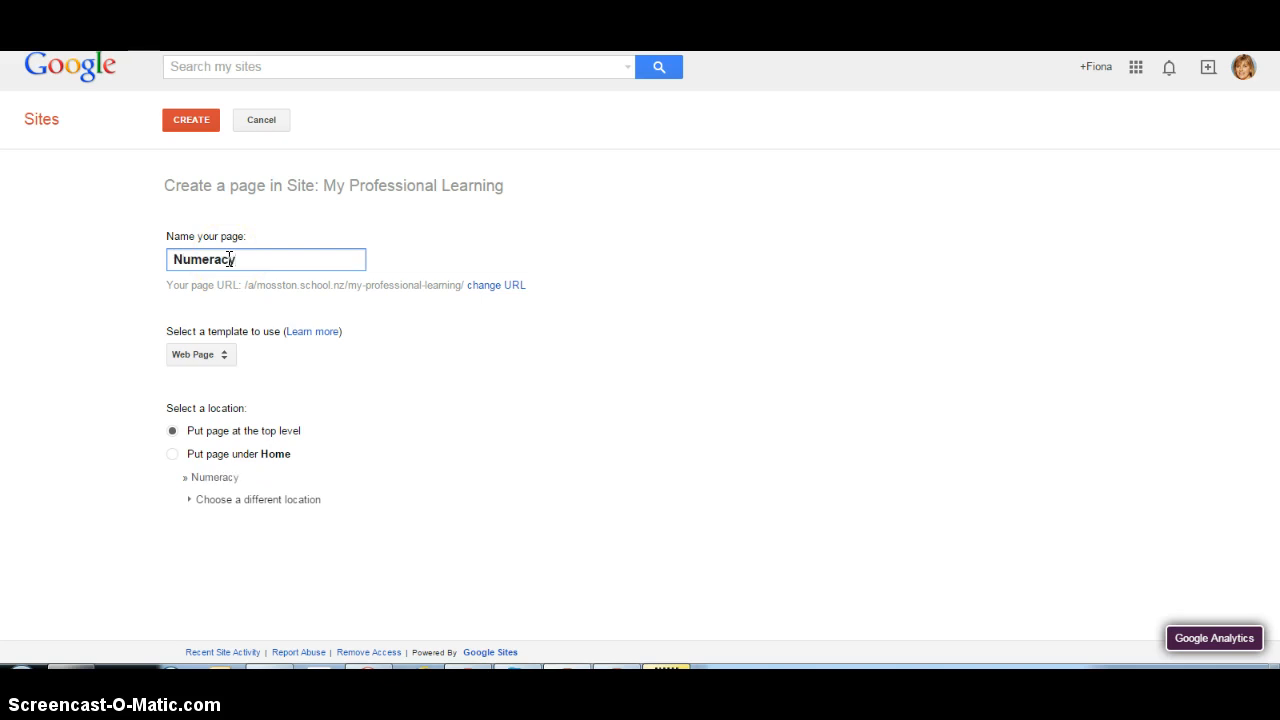
left_click(228, 358)
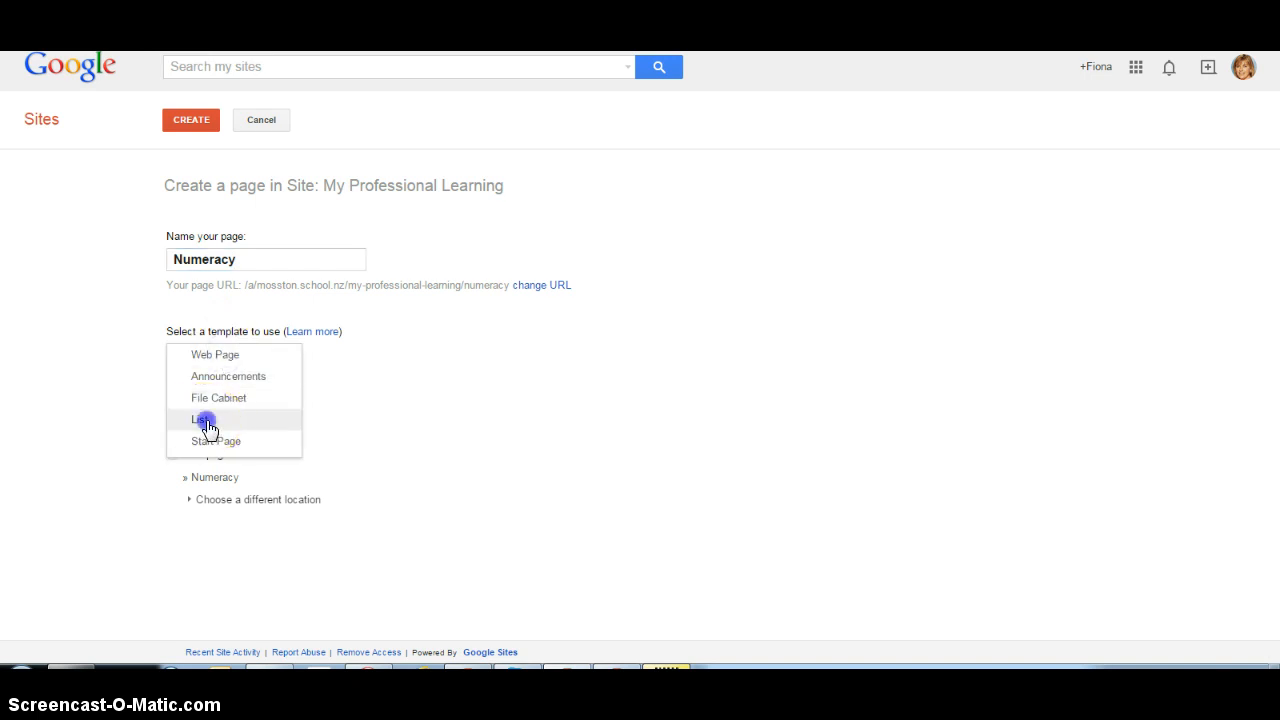
left_click(206, 420)
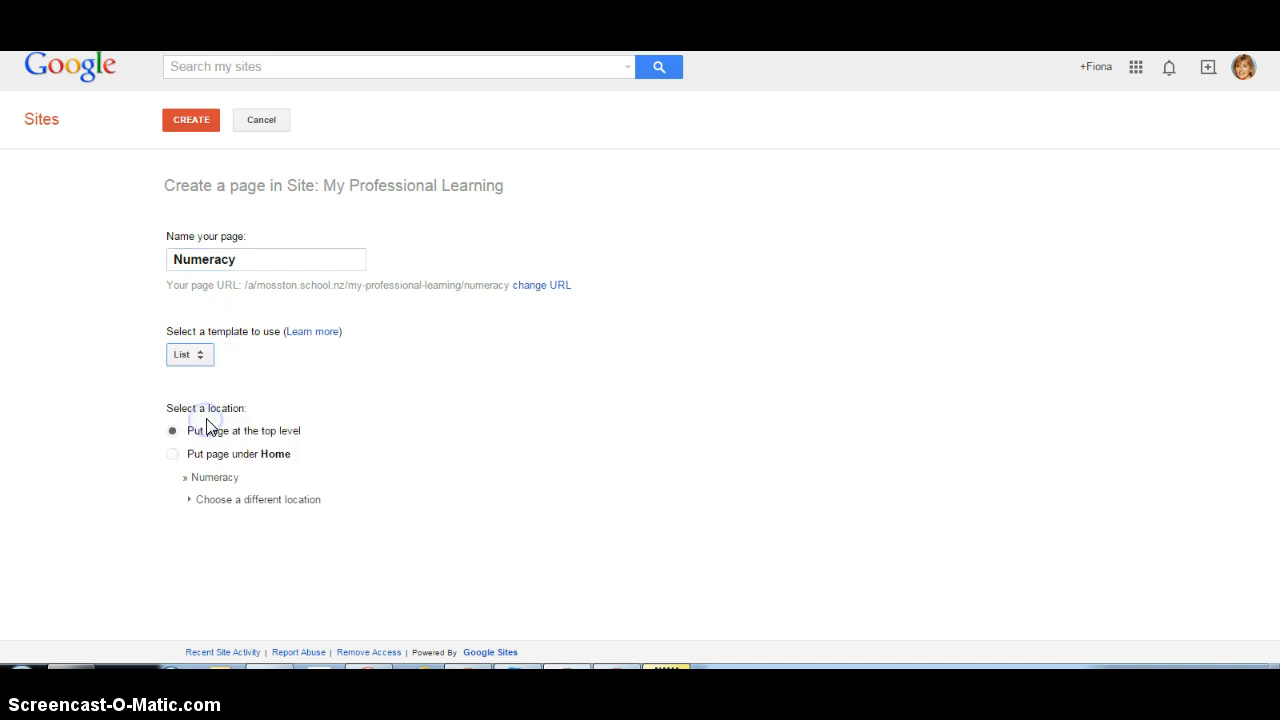
left_click(186, 121)
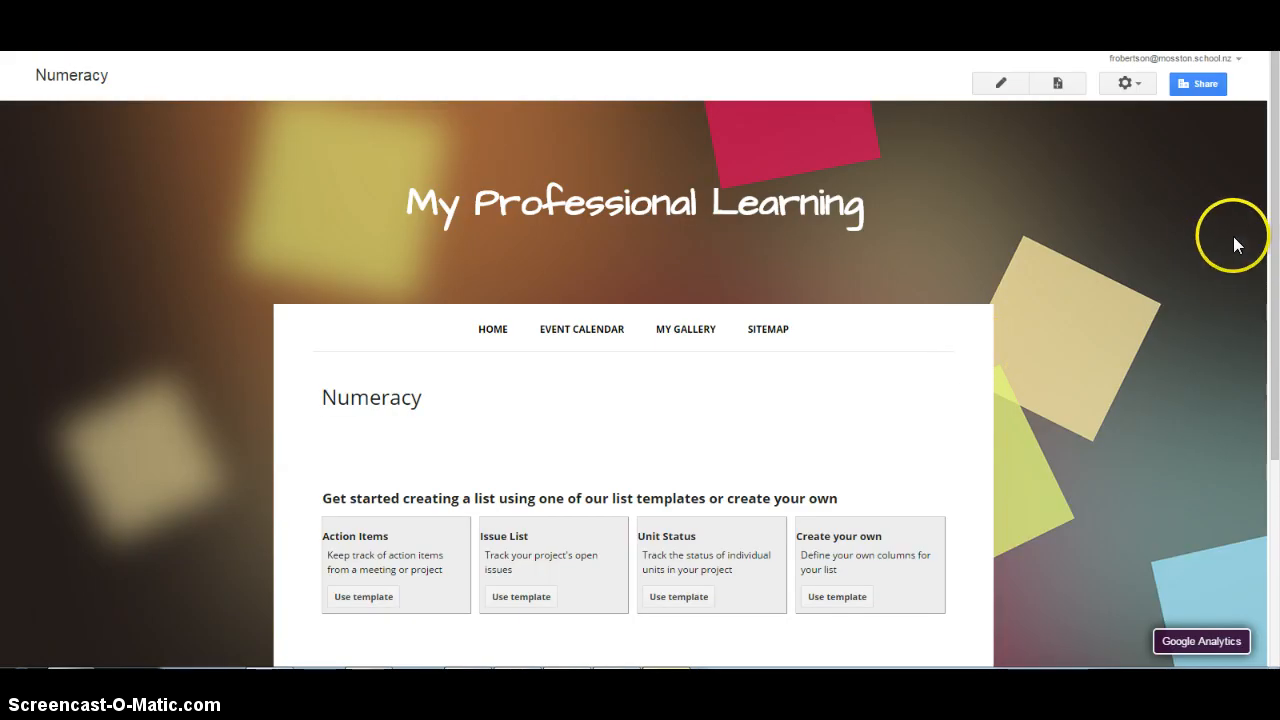
Start a custom list on the Numeracy page and define its first column as "Video" with type URL.
left_click_drag(1272, 220, 1270, 240)
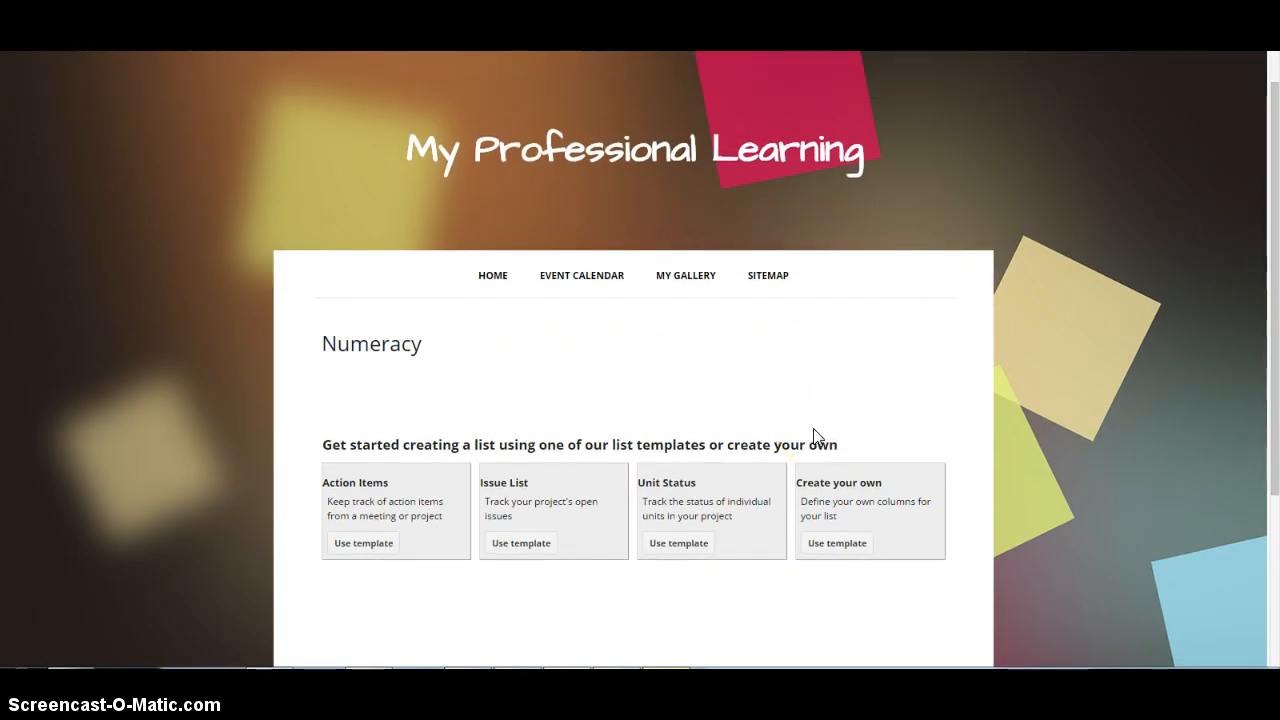
left_click(833, 524)
left_click(838, 545)
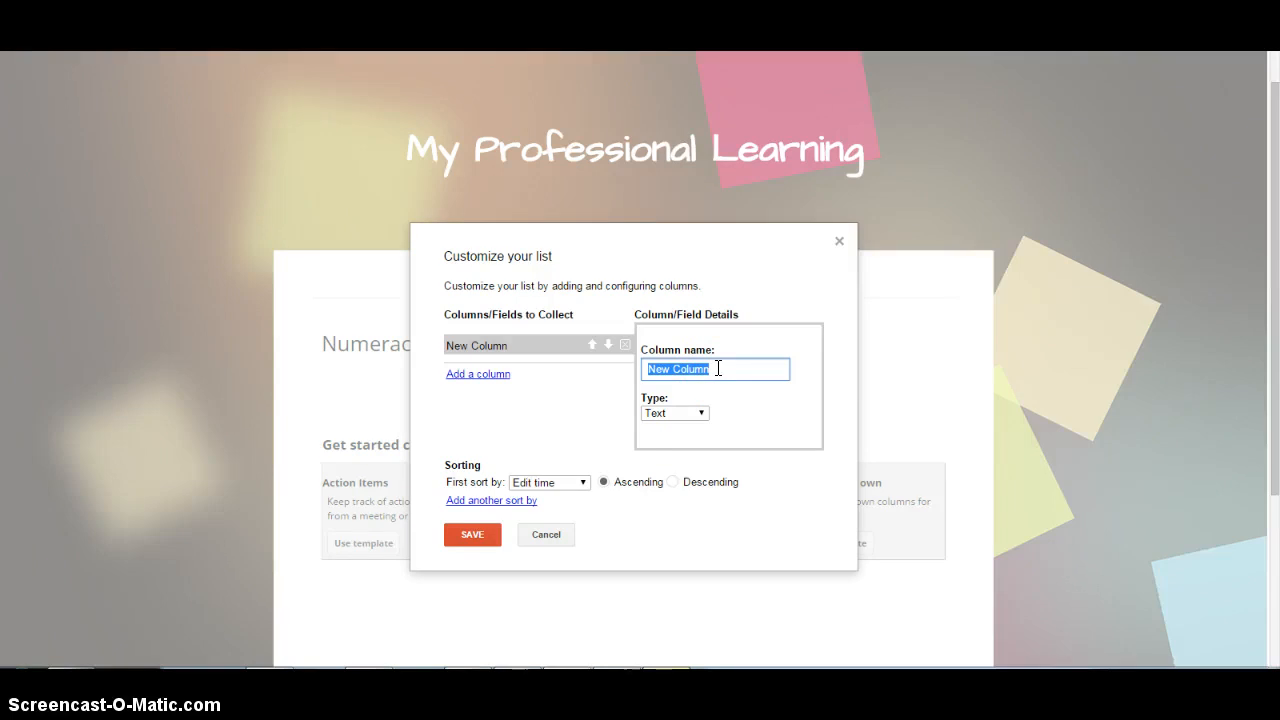
type("Vi")
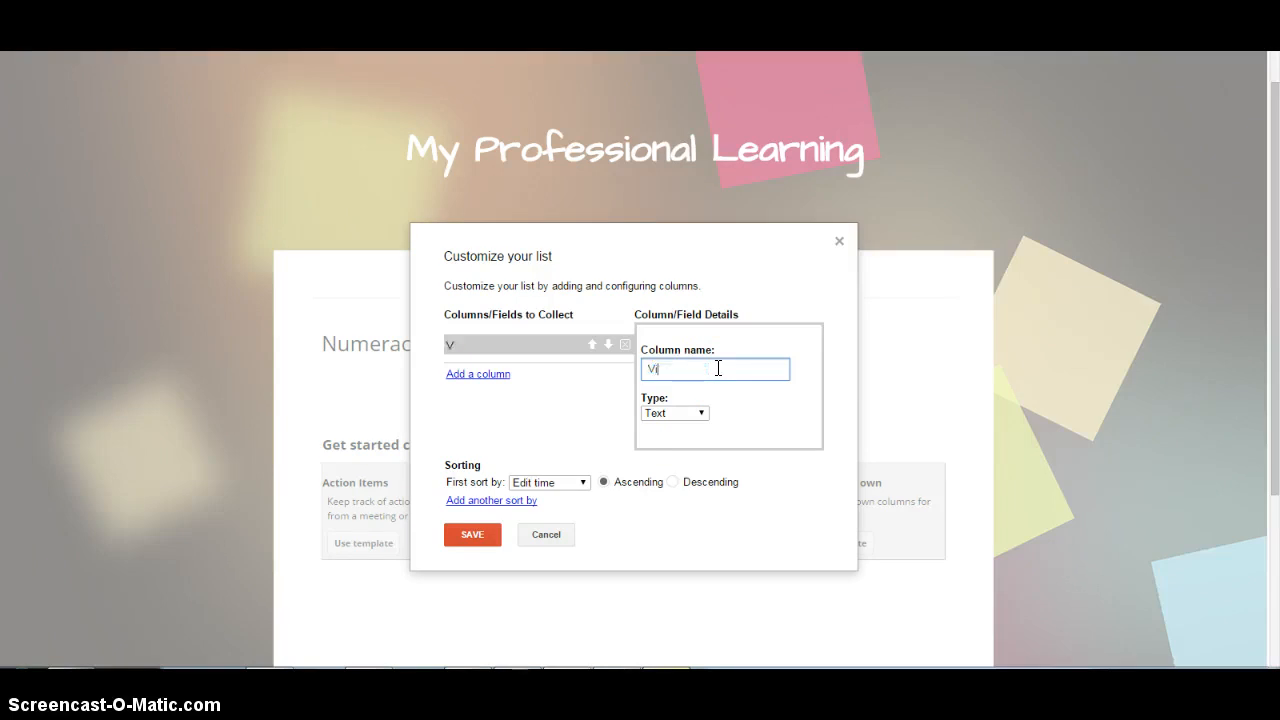
type("deo")
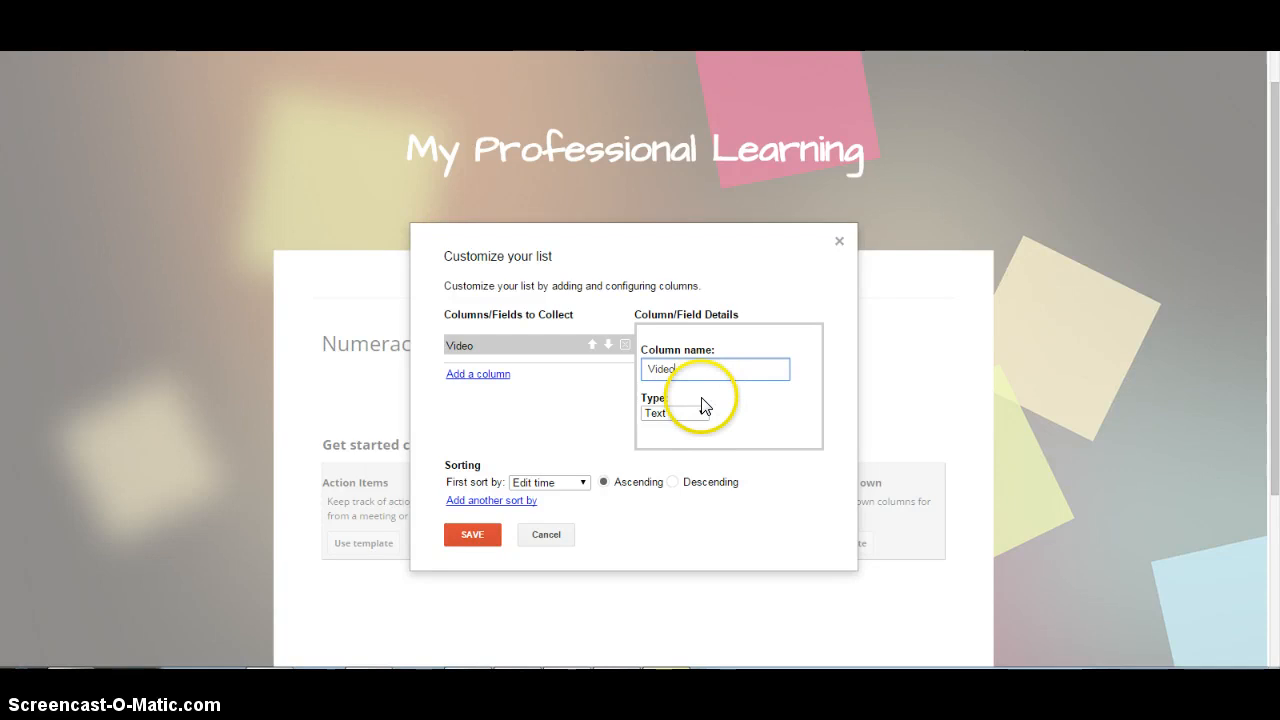
left_click(700, 412)
left_click(700, 412)
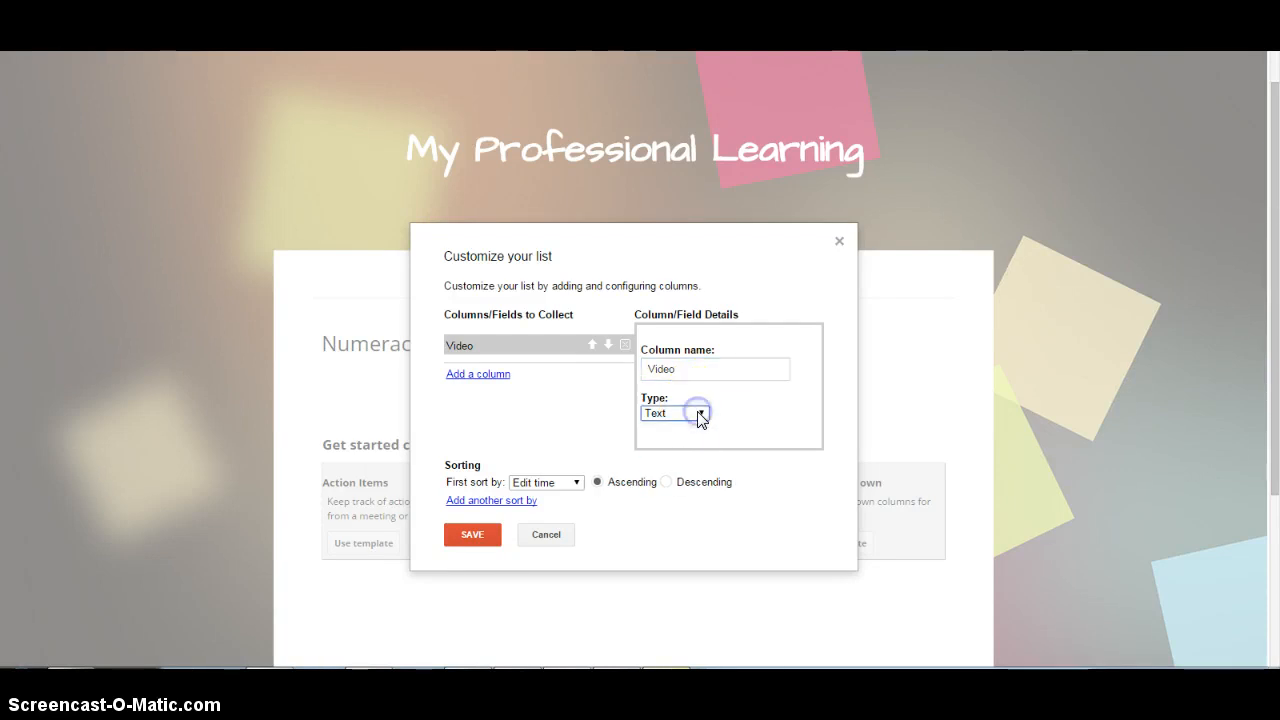
left_click(700, 412)
left_click(668, 475)
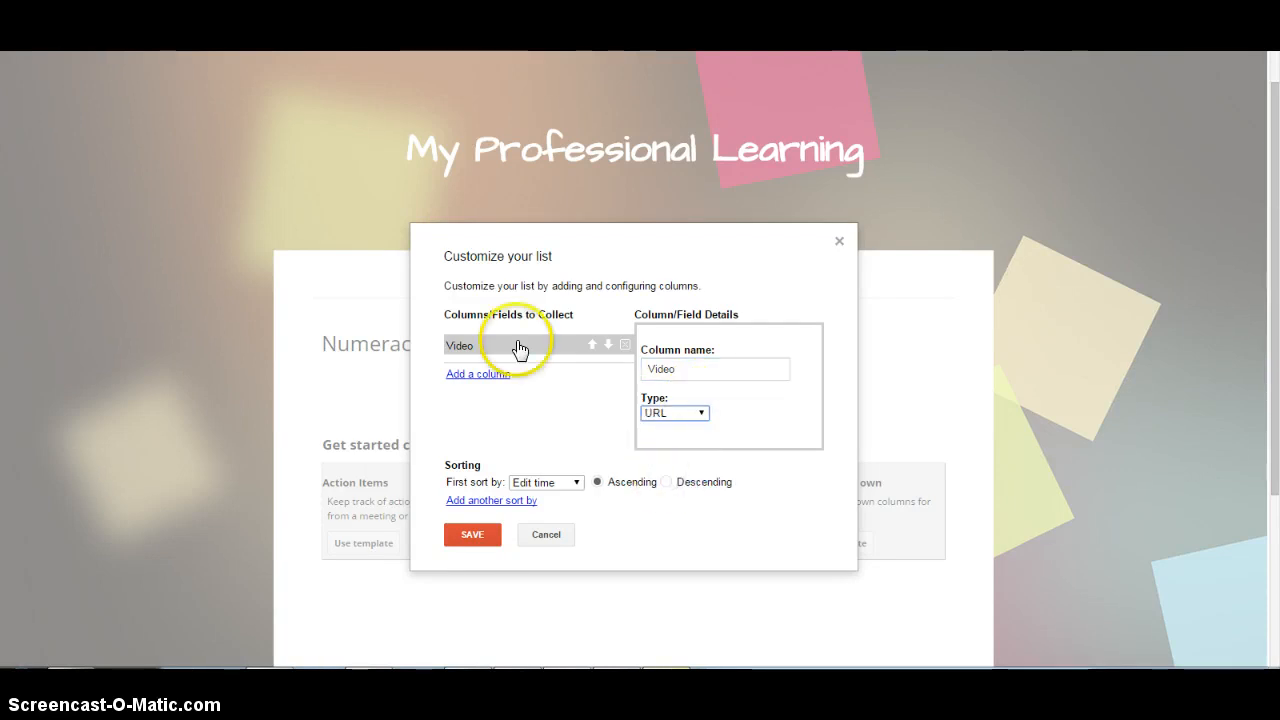
Add a second list column named "Readings" with type URL.
left_click(480, 373)
left_click(714, 371)
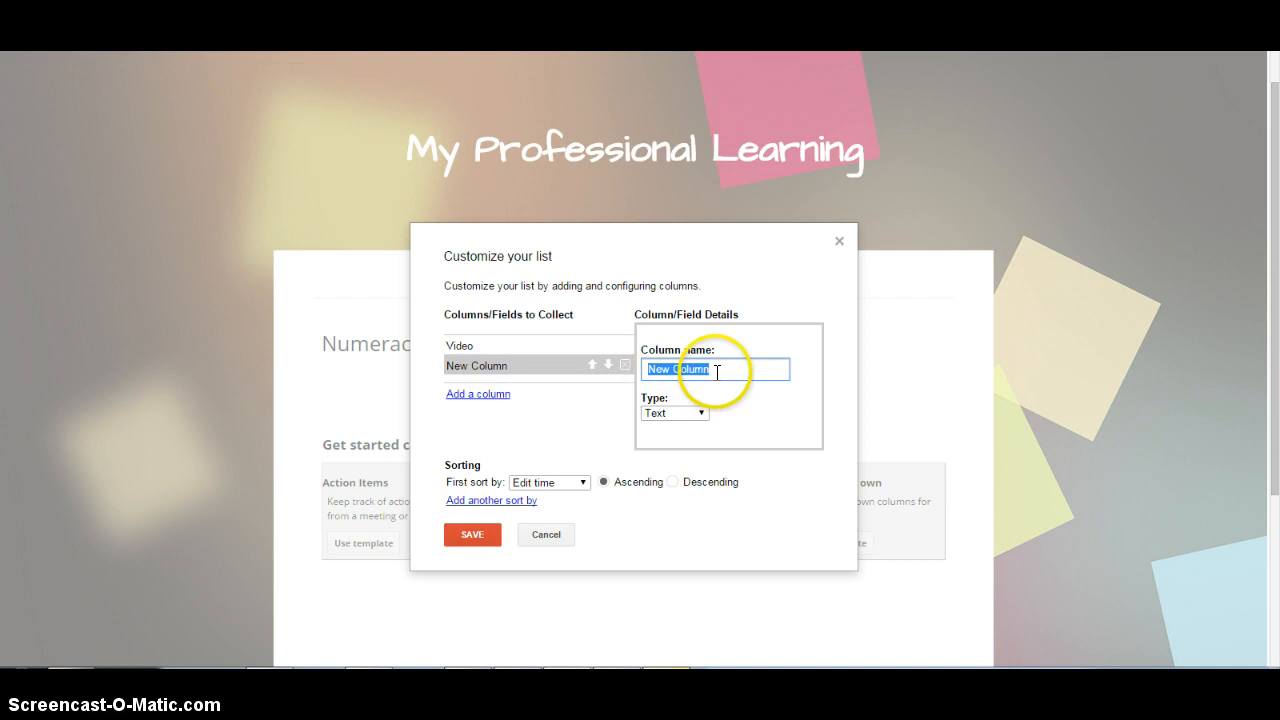
type("Readings")
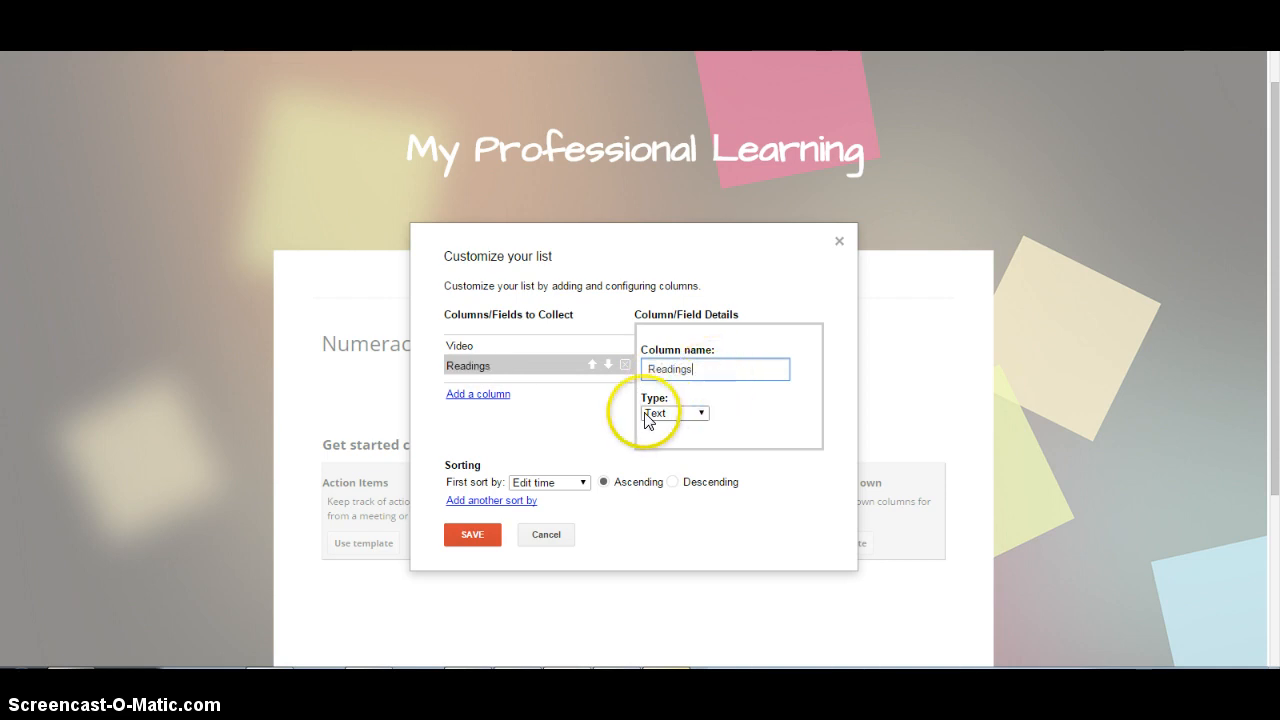
left_click(676, 415)
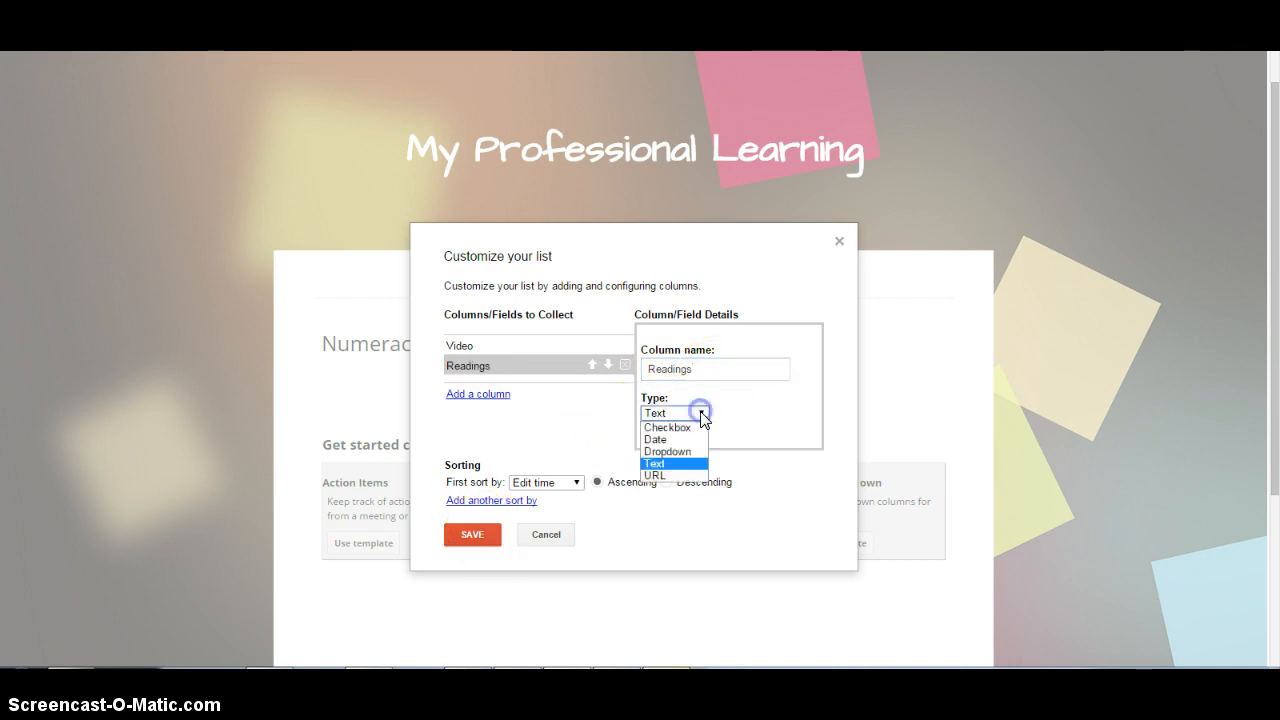
left_click(660, 476)
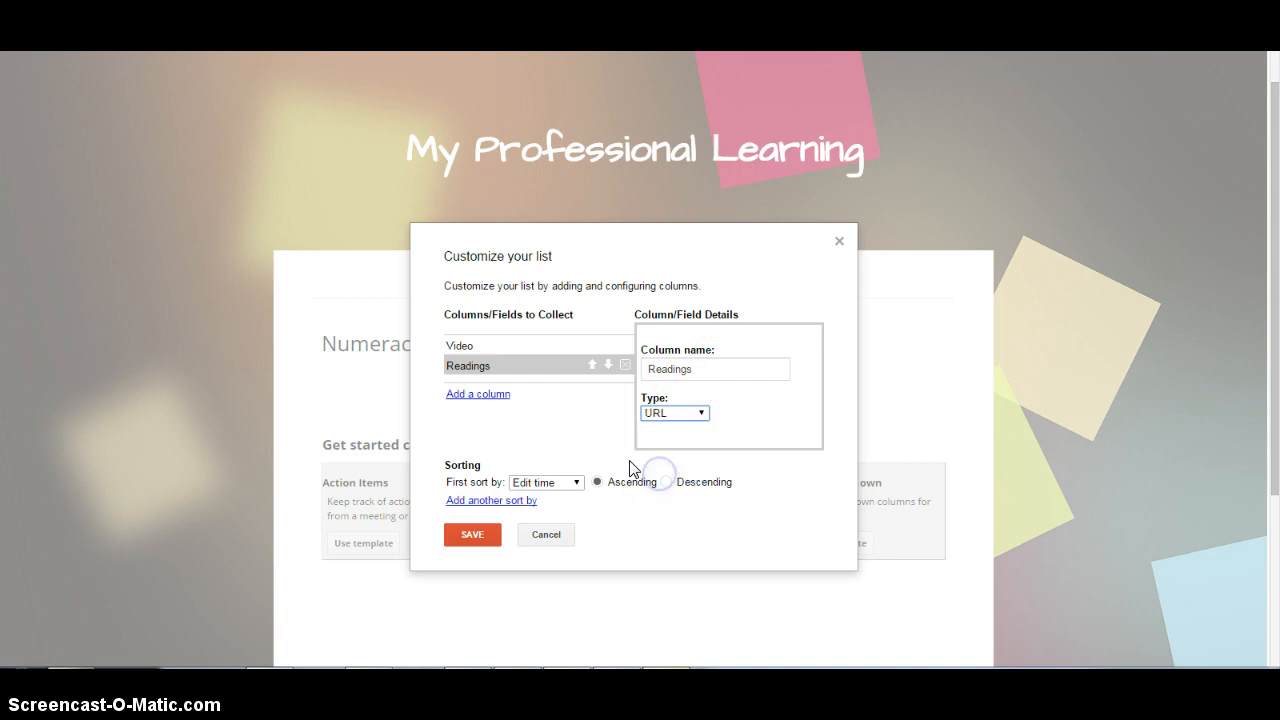
Add a text column named "Title" and one more column with the default name to the list.
left_click(484, 395)
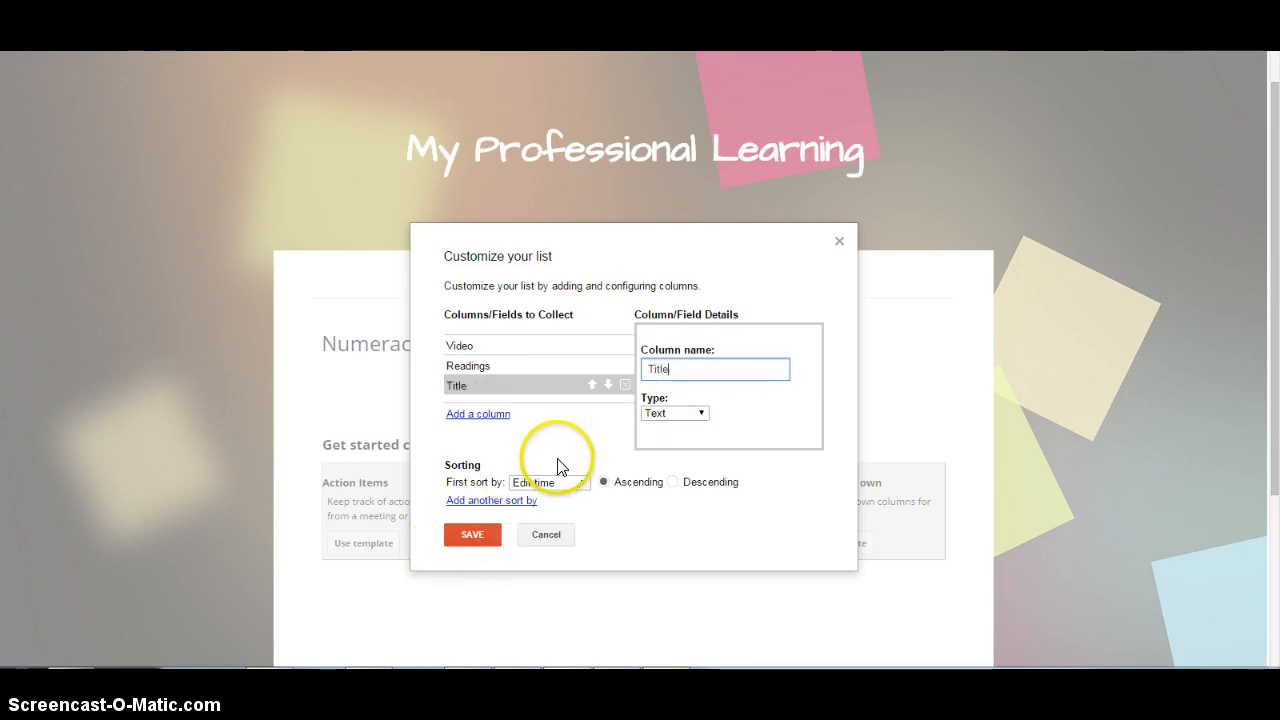
left_click(484, 414)
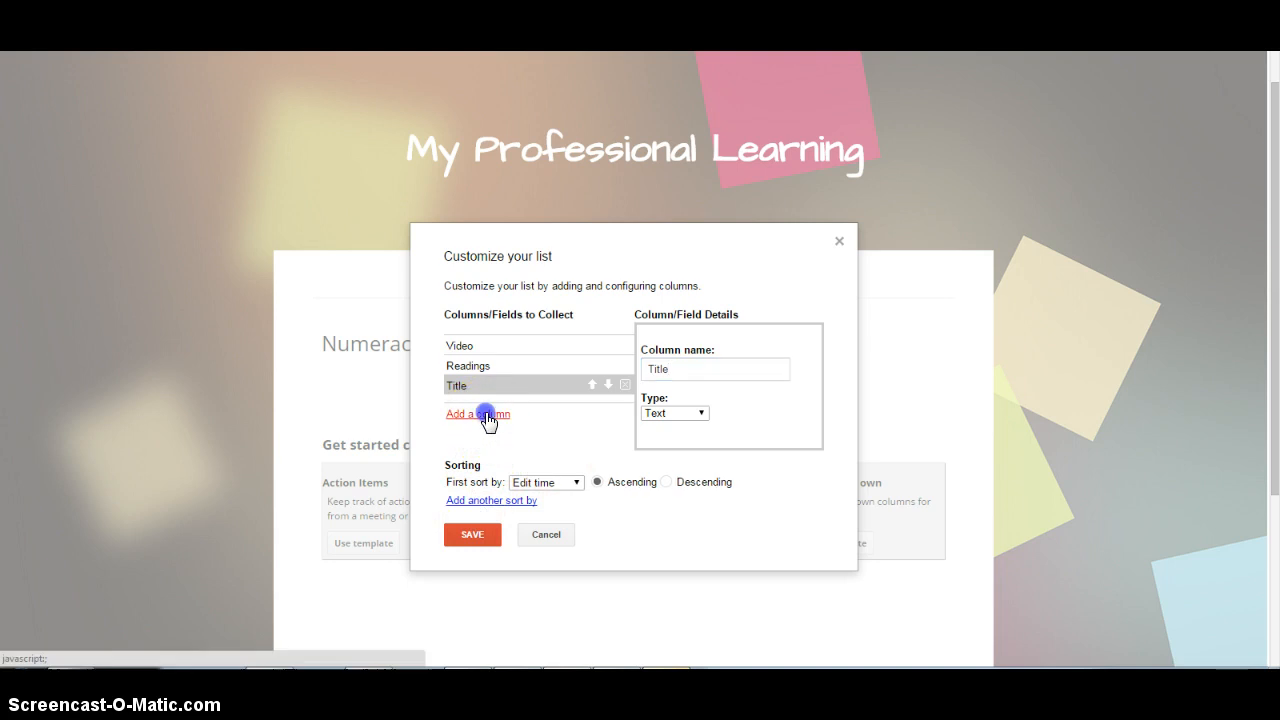
Move the Title column to the first position, ahead of Video and Readings, and save the list.
left_click(473, 394)
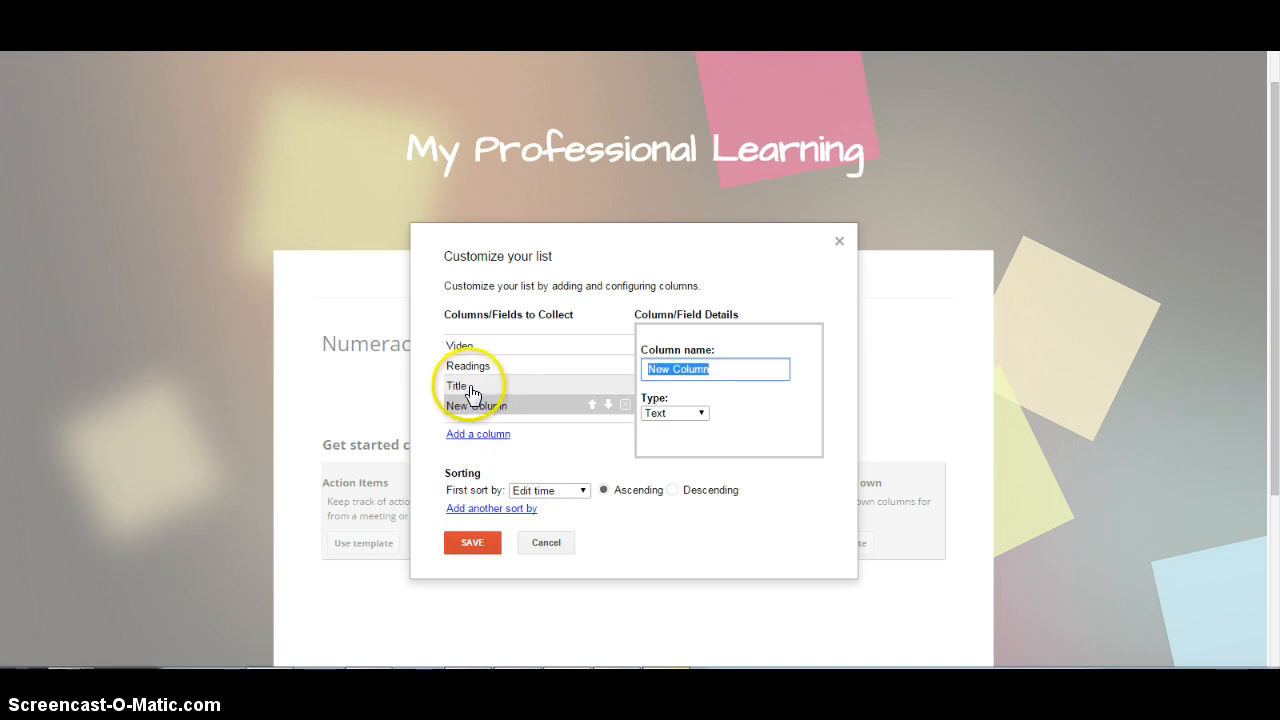
left_click(473, 392)
mouse_move(472, 389)
left_mouse_down()
mouse_move(466, 363)
mouse_move(476, 389)
left_mouse_up()
left_click(595, 388)
left_click(593, 386)
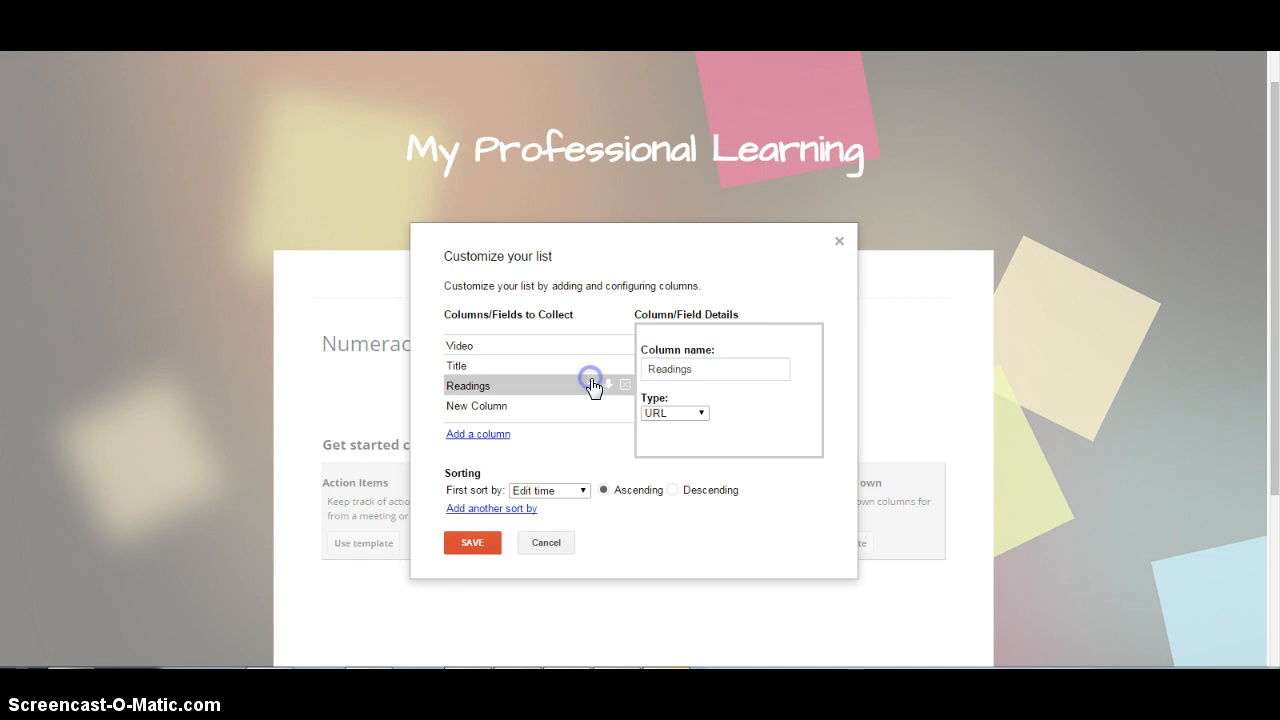
left_click(593, 387)
left_click(593, 388)
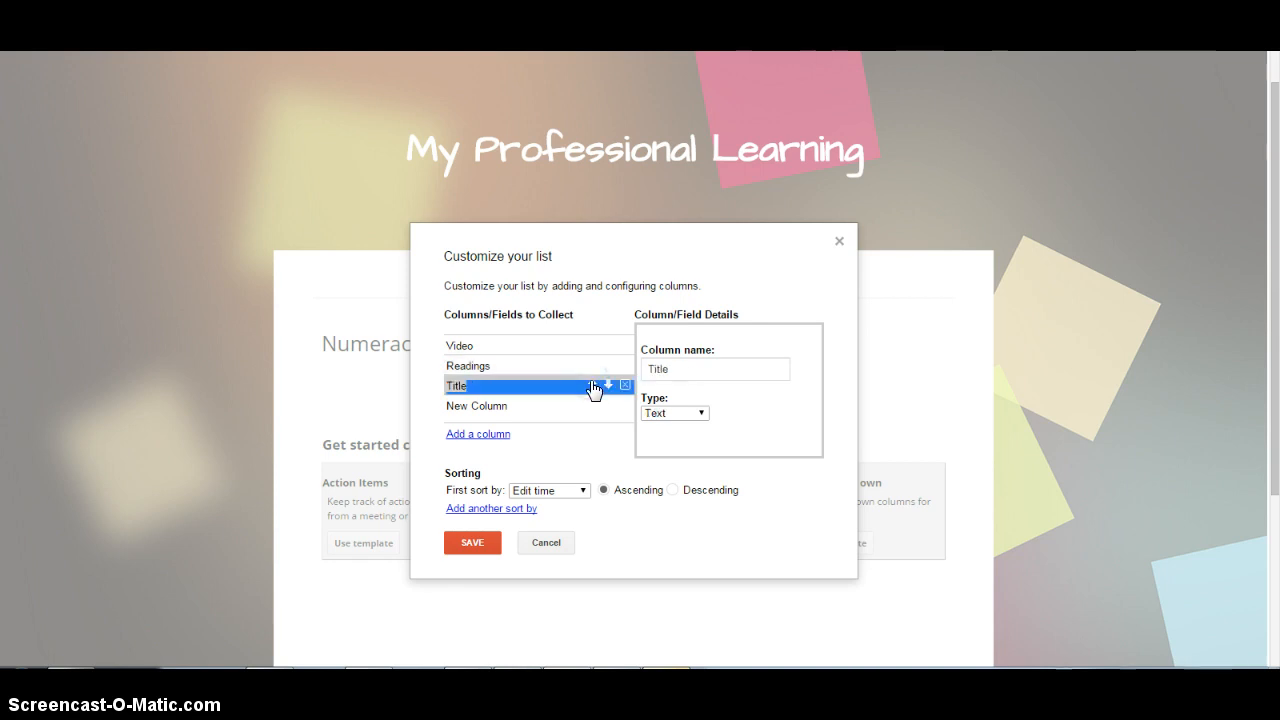
left_click(593, 388)
left_click(591, 388)
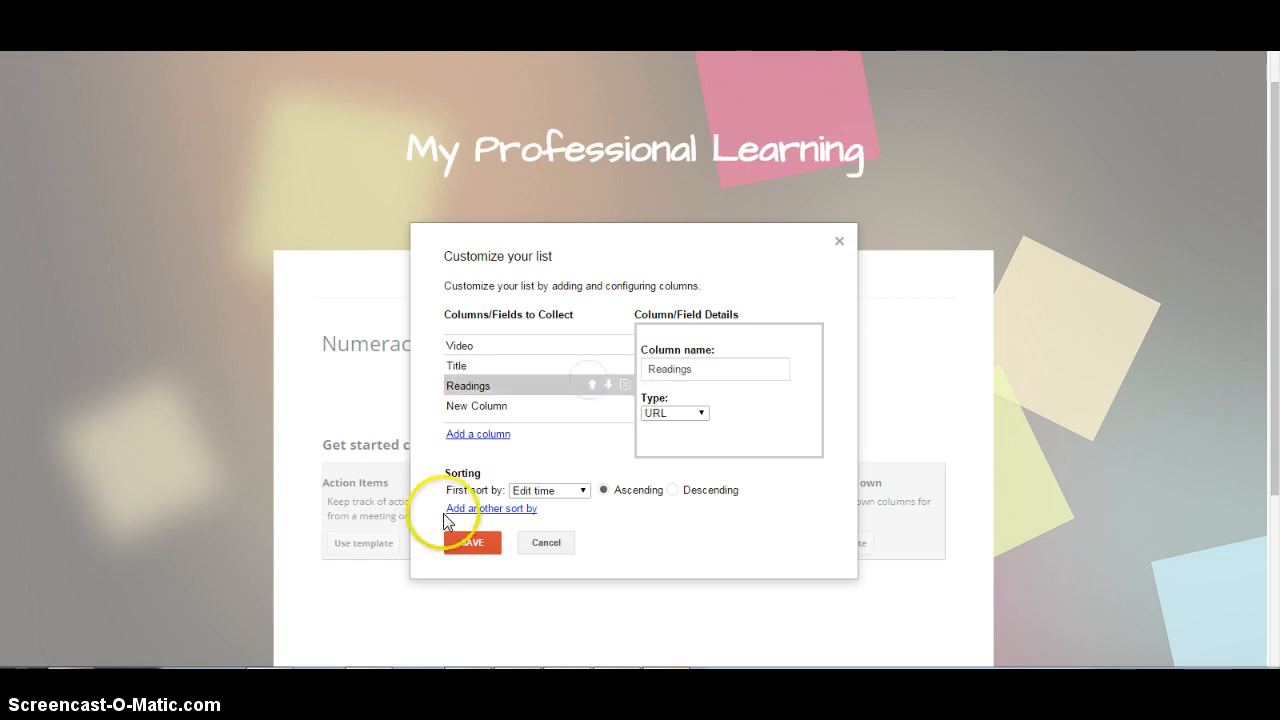
left_click(587, 368)
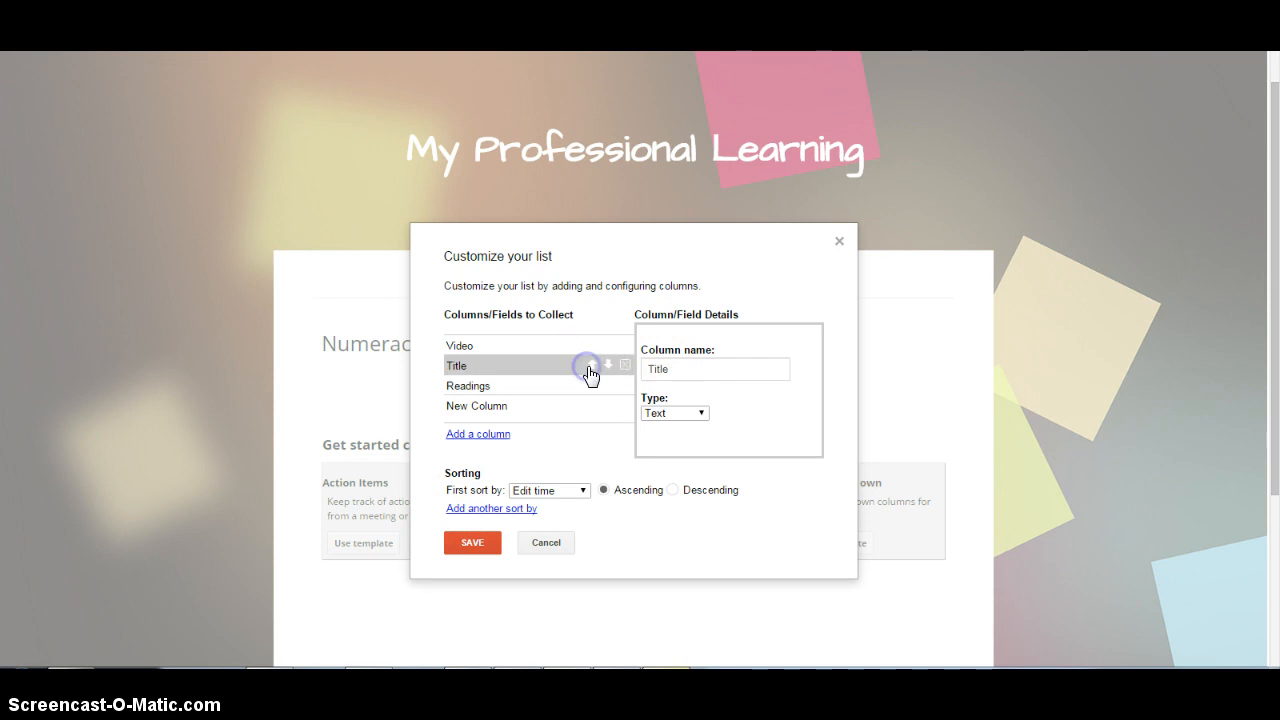
left_click(593, 367)
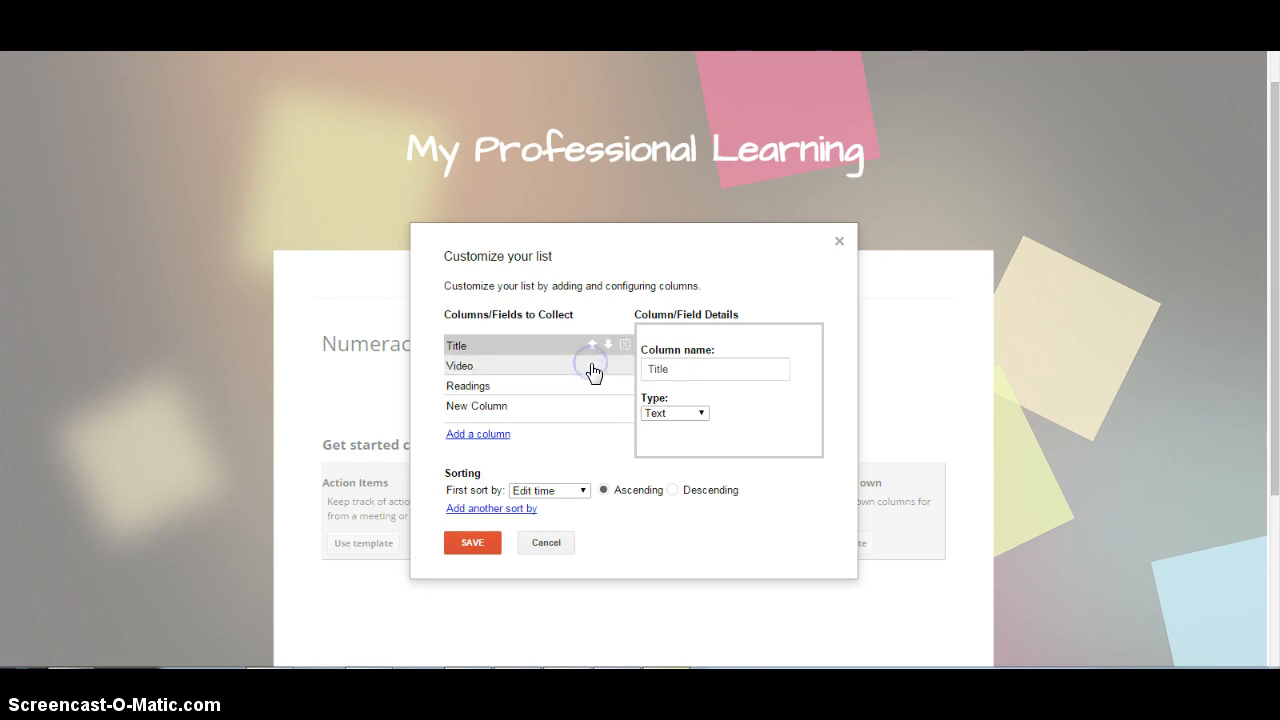
left_click(465, 542)
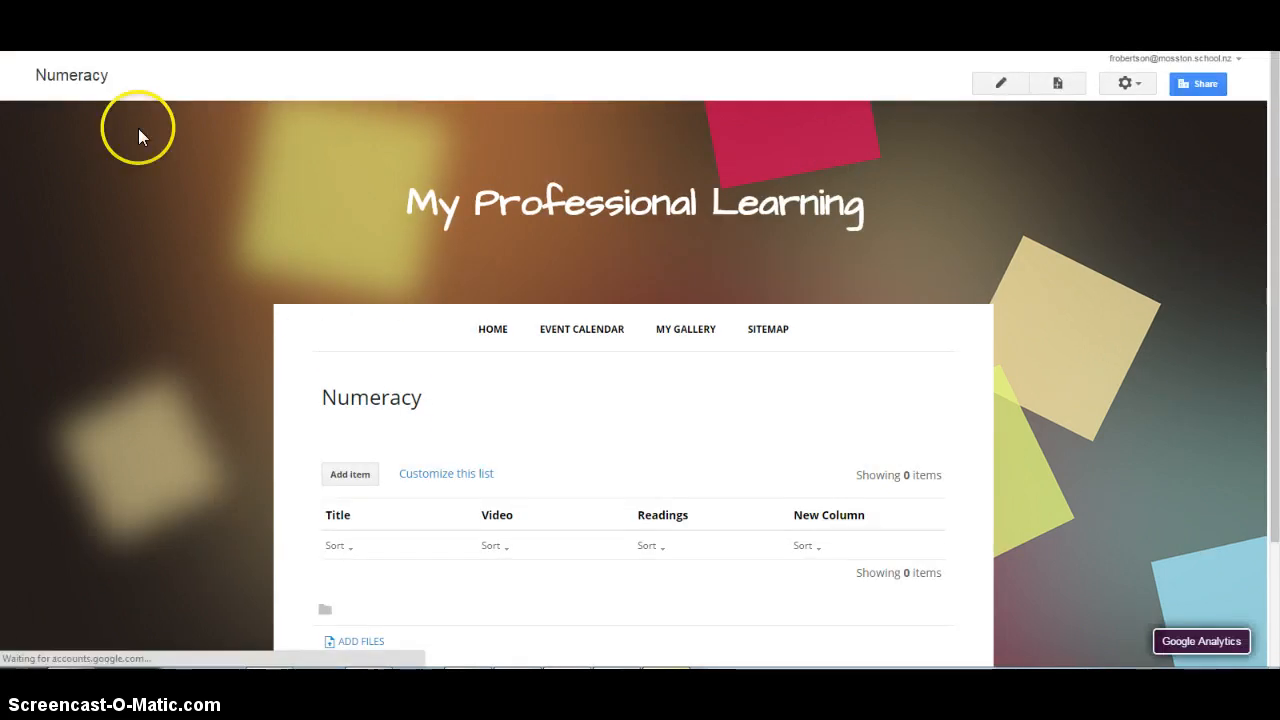
left_click_drag(1272, 180, 1276, 330)
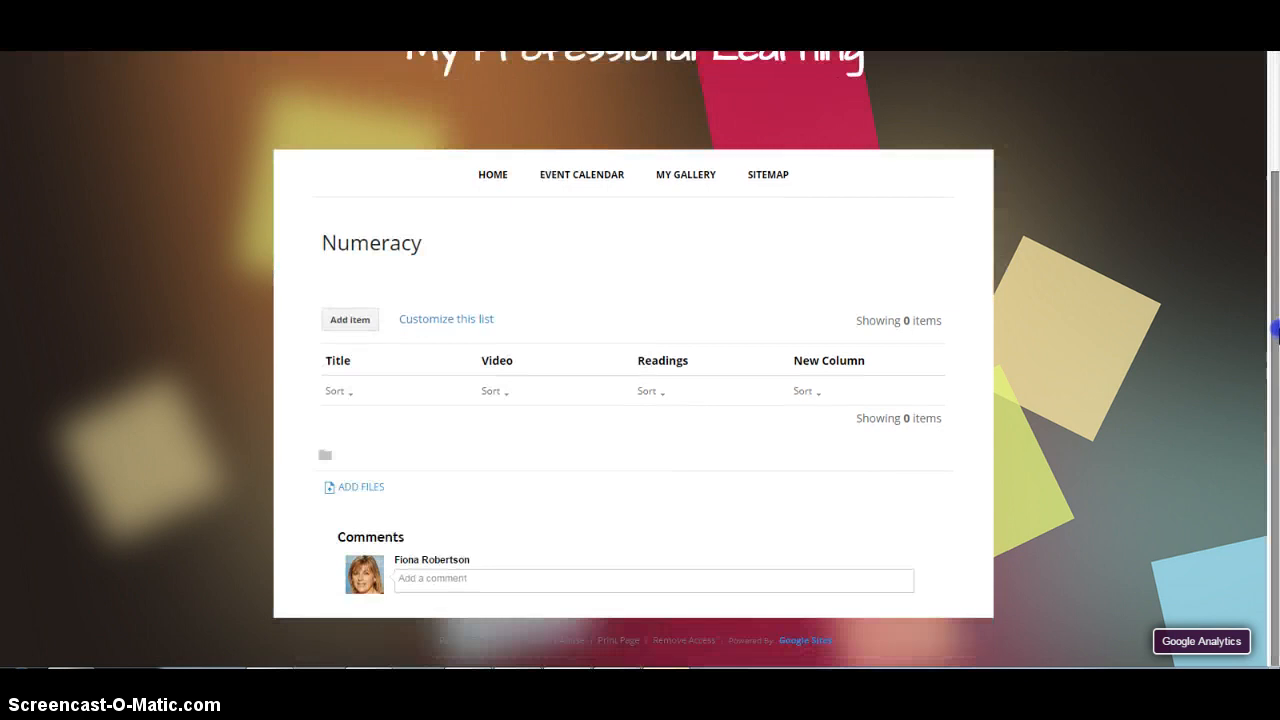
Start a new item in the Numeracy list and title it "Online Games".
left_click(351, 322)
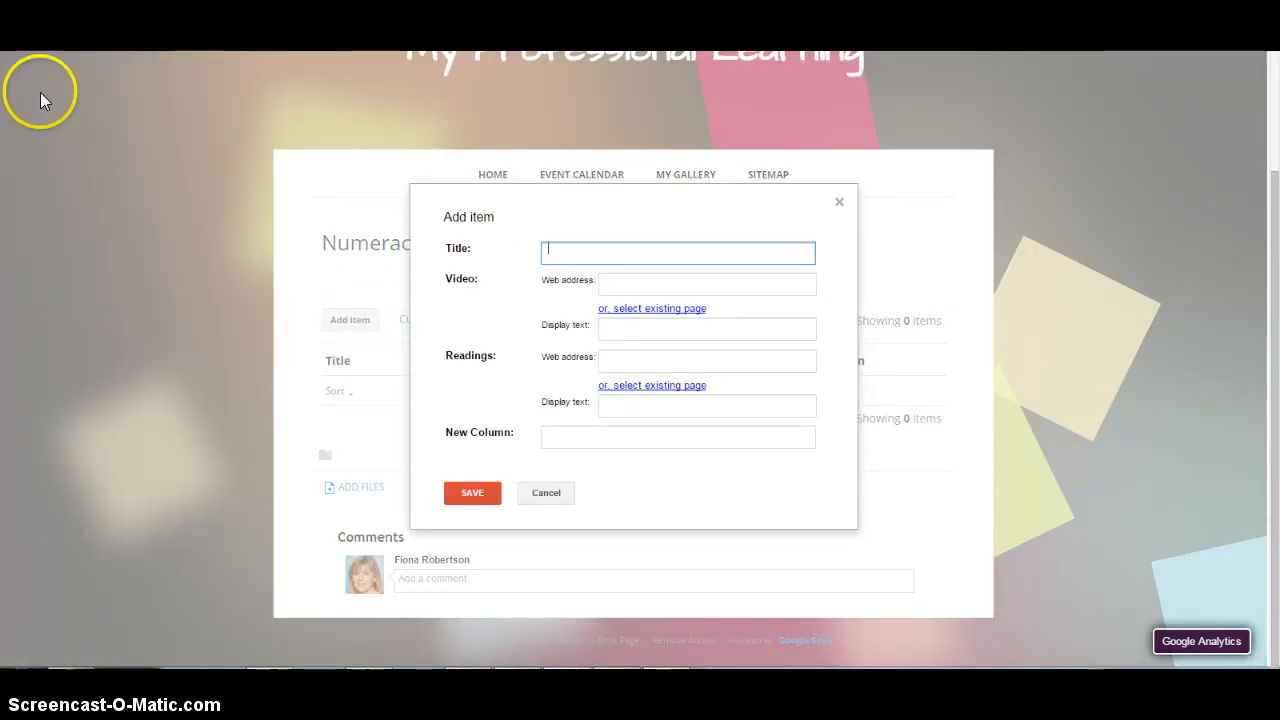
right_click(10, 74)
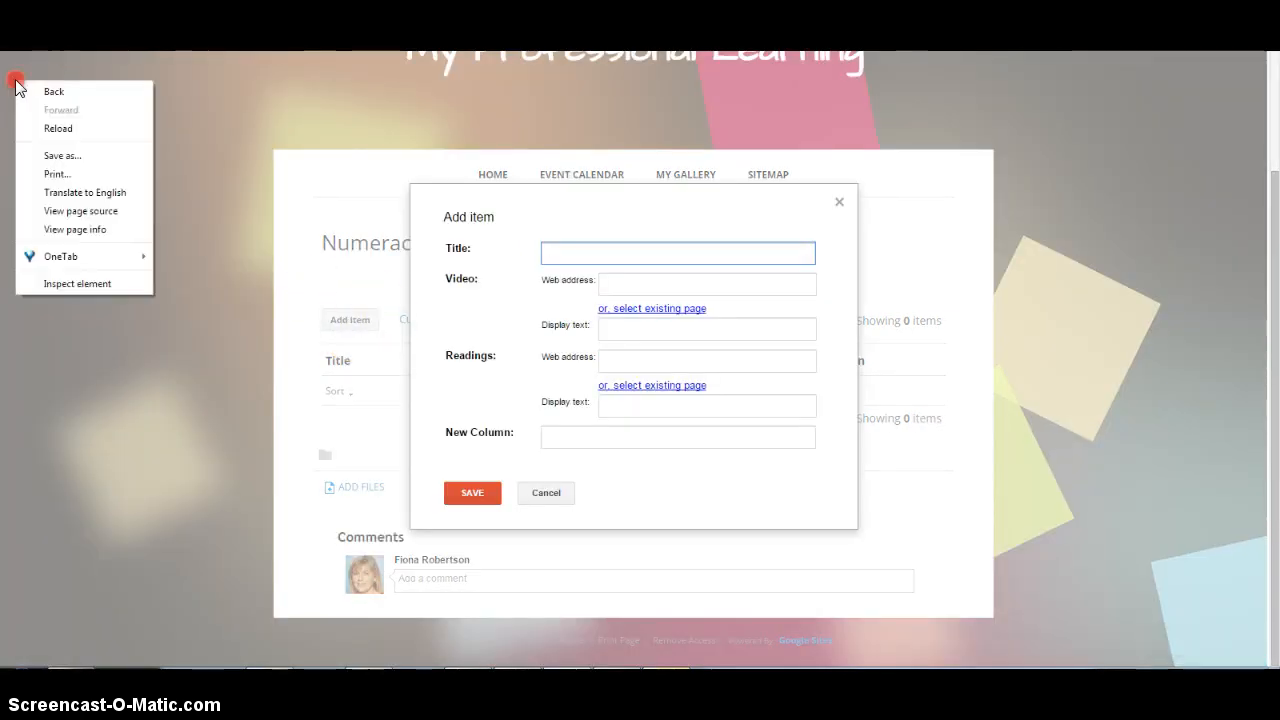
left_click(578, 259)
left_click(578, 259)
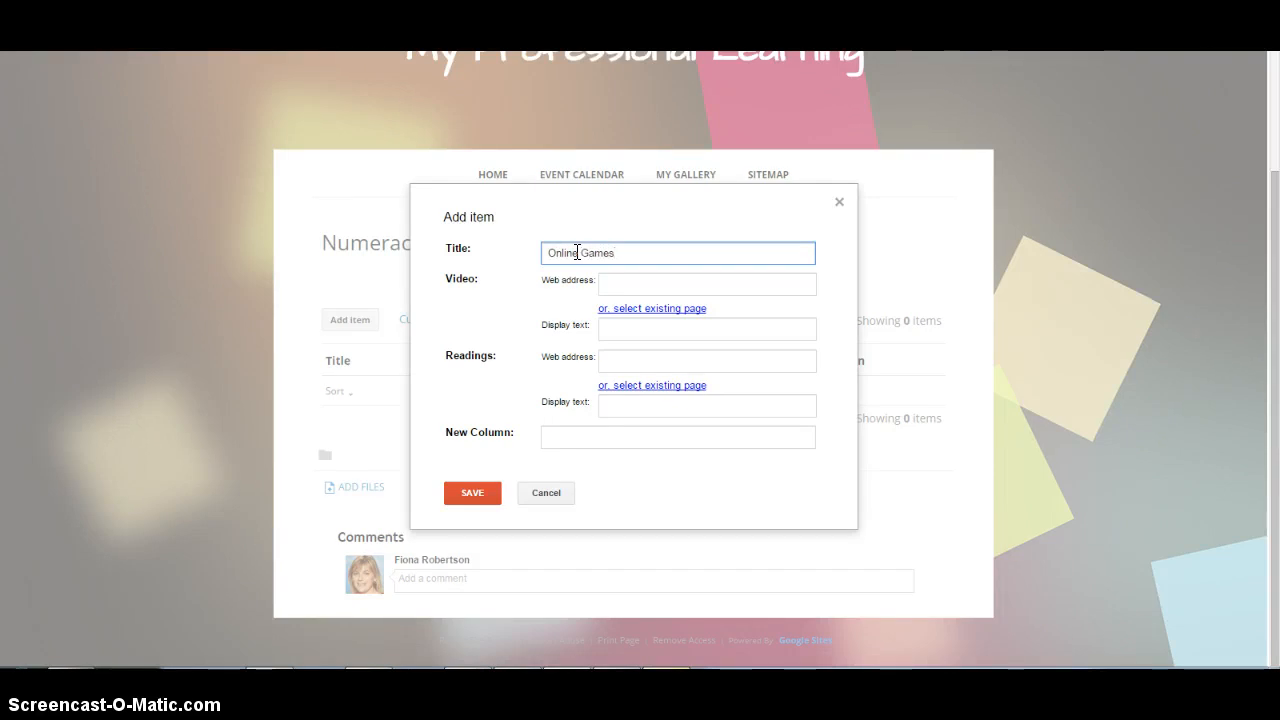
Get the address of the Dailymotion video on how math games help students from the search results and enter it as the item's Video web address.
left_click(626, 286)
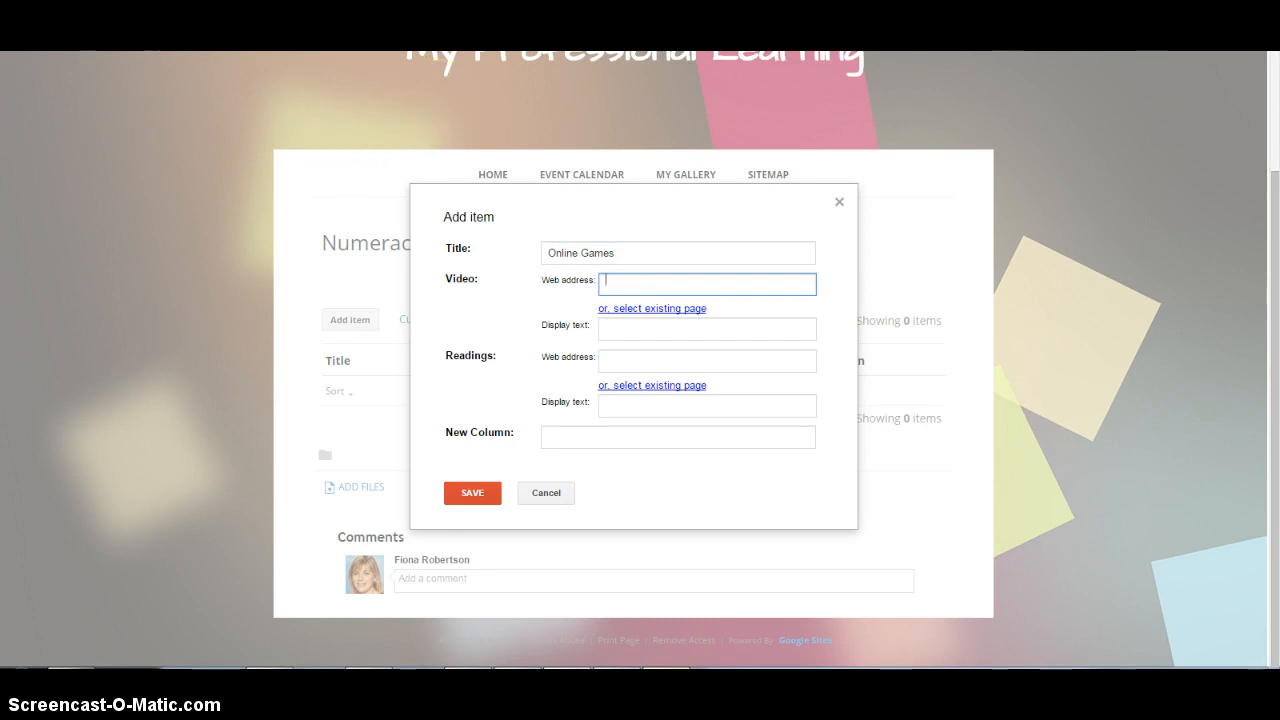
key("ctrl+Tab")
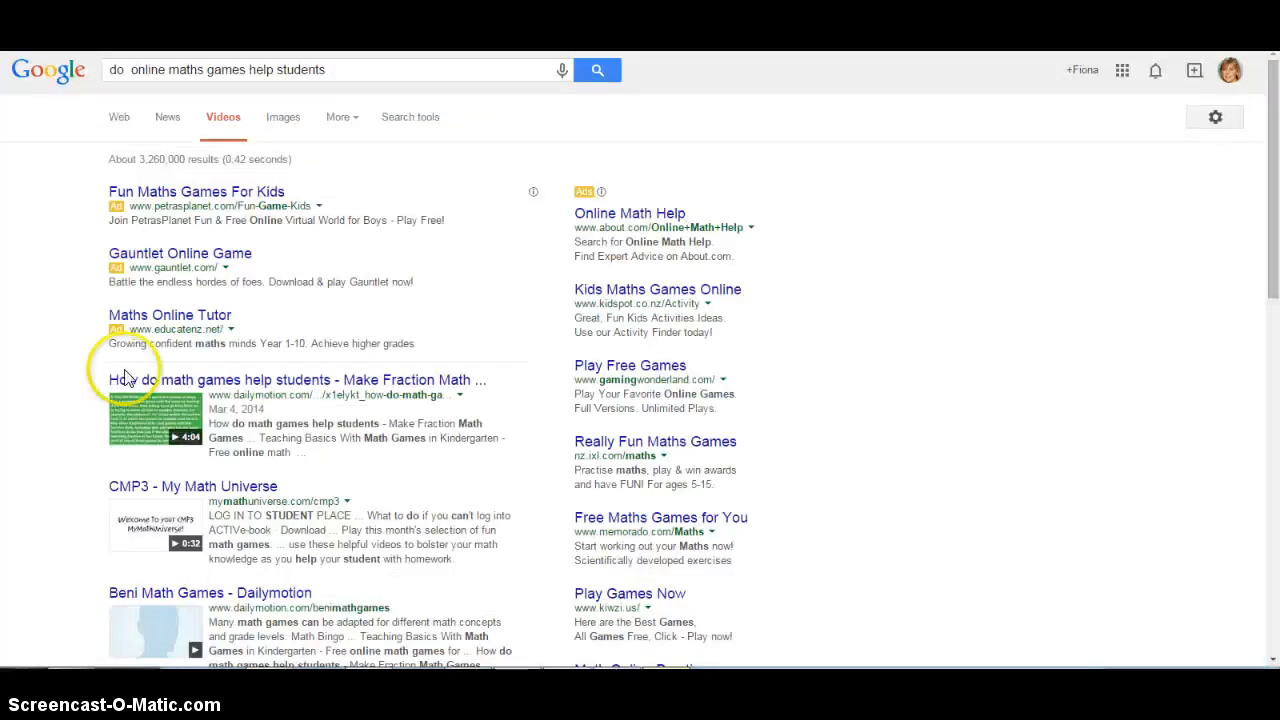
left_click(145, 381)
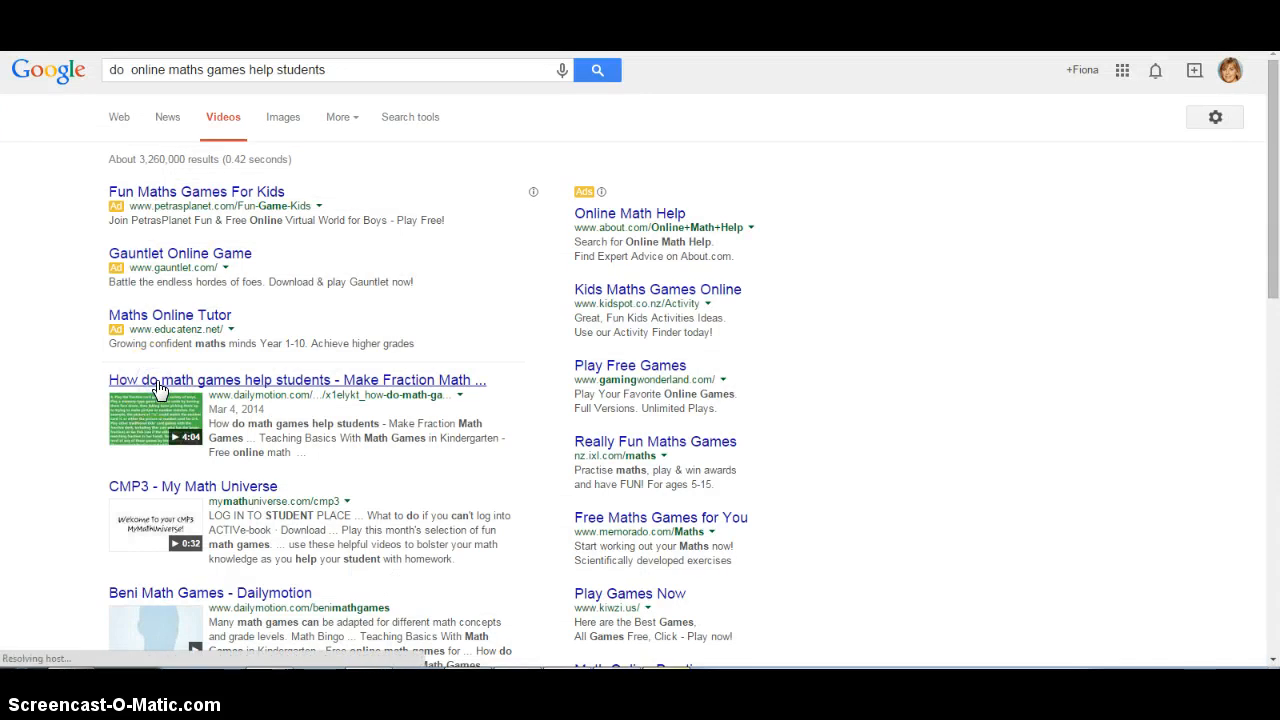
left_click(54, 140)
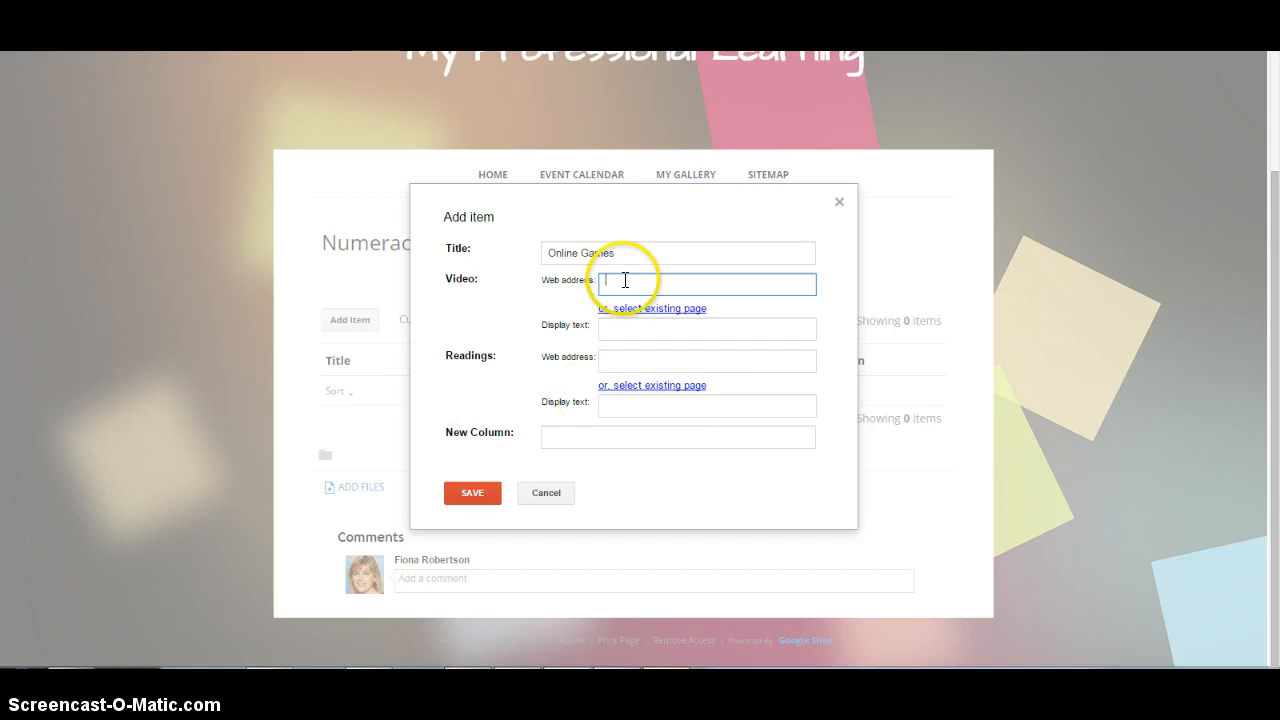
key("ctrl+v")
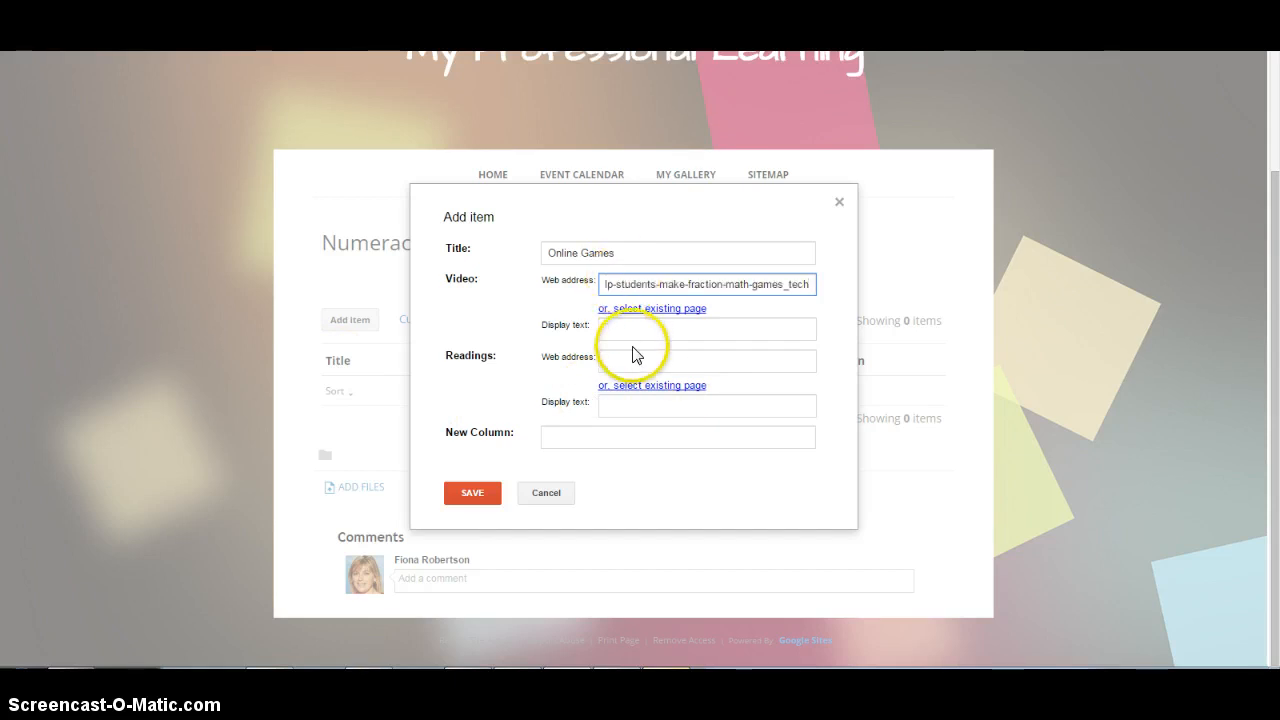
Set the video link's display text to "Video", save the item and open the link from the list.
left_click(624, 329)
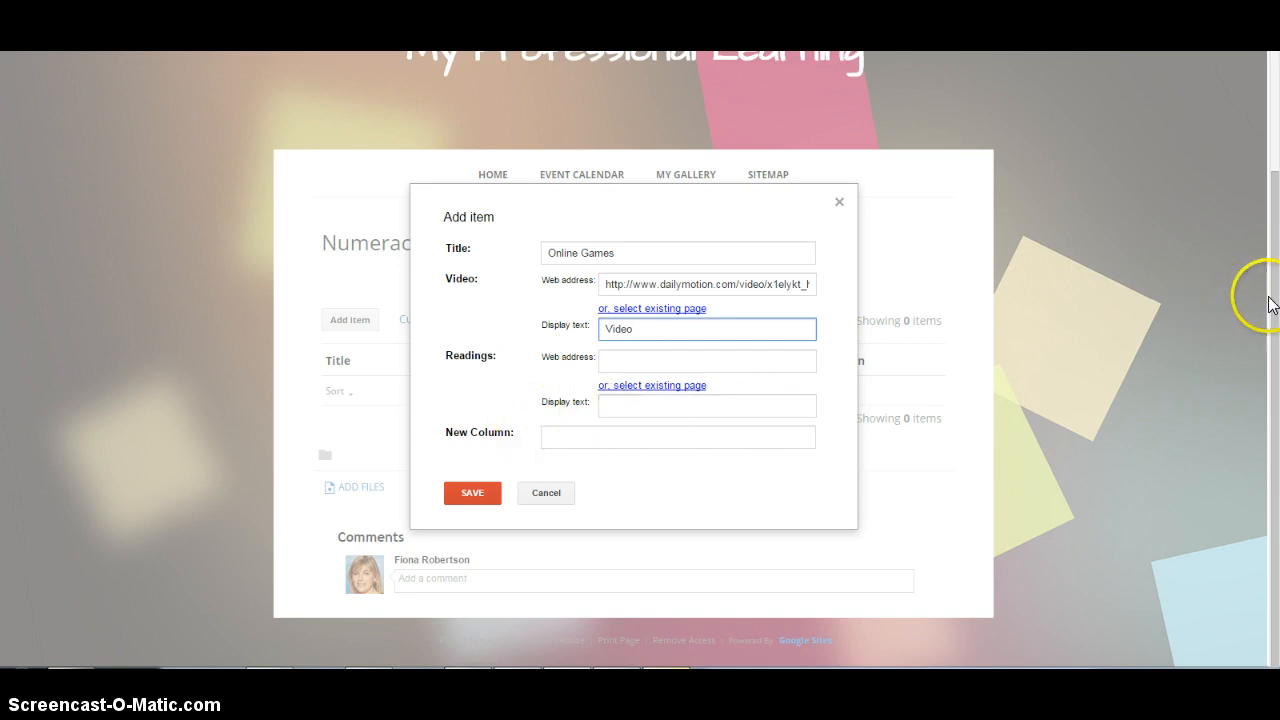
left_click(473, 491)
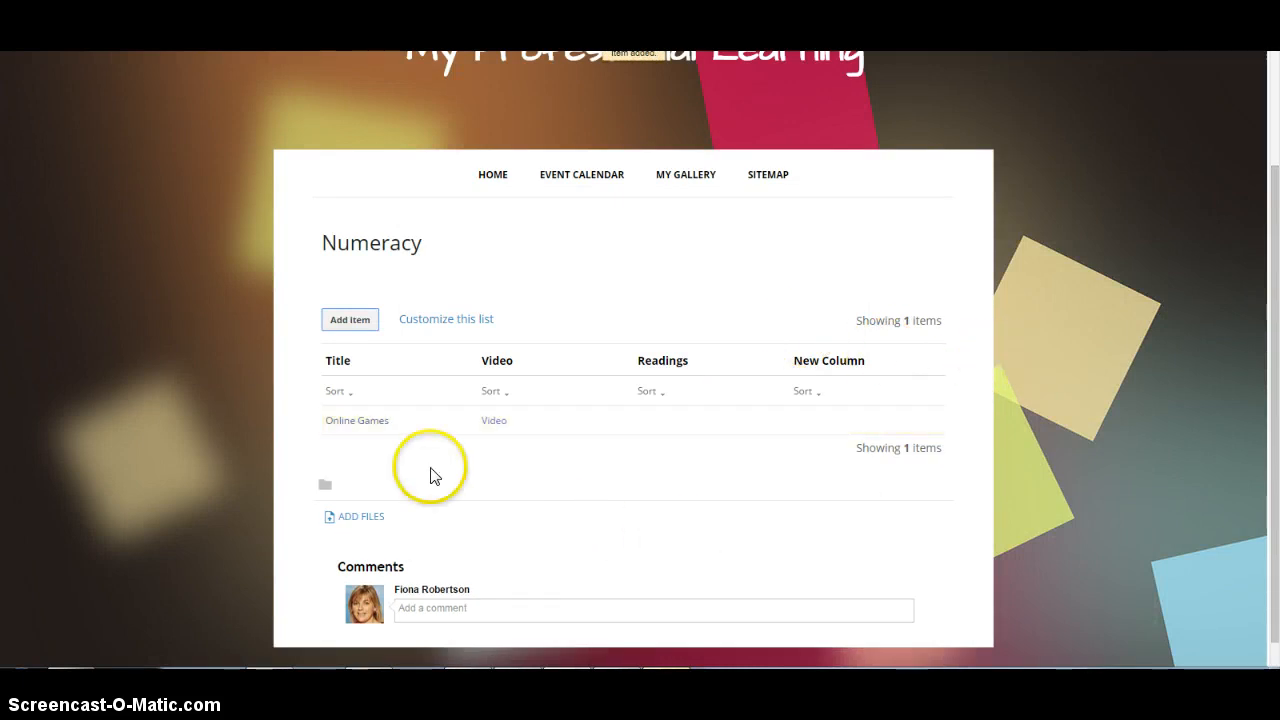
left_click(496, 422)
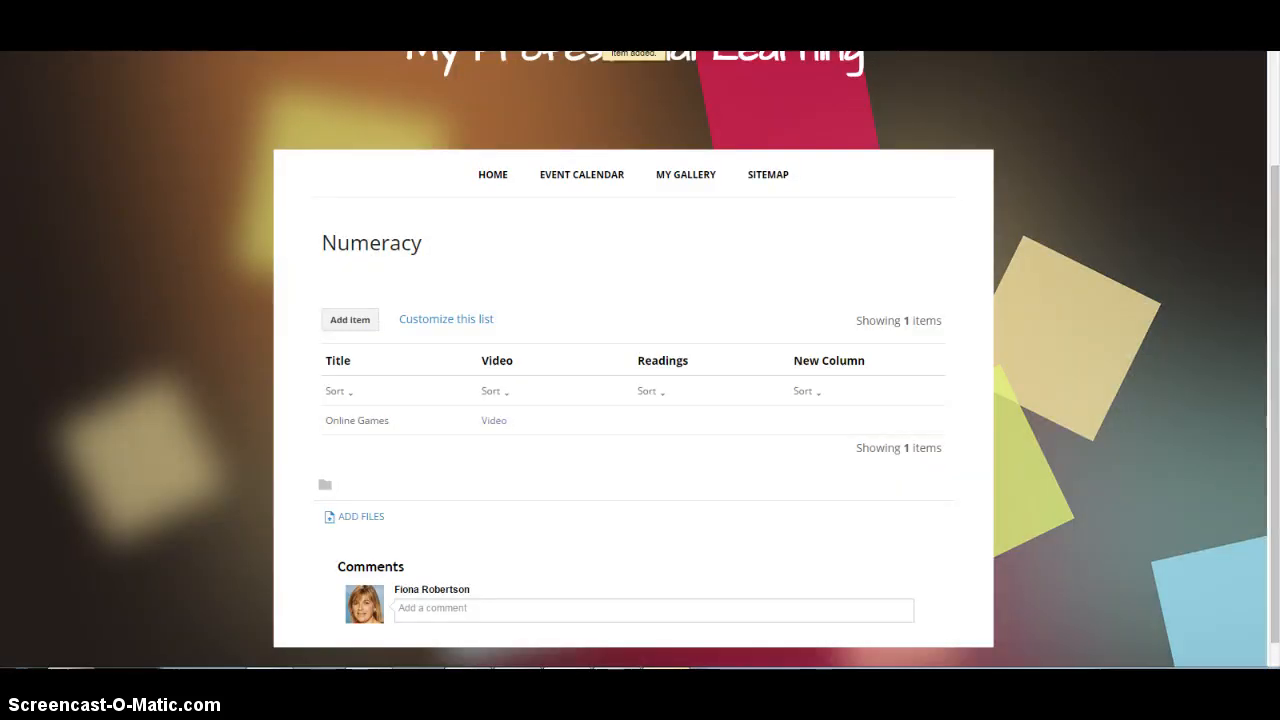
Edit the Numeracy page and write "This page is to support numeracy in the classroom." in the text area above the list.
left_click_drag(1268, 265, 1257, 149)
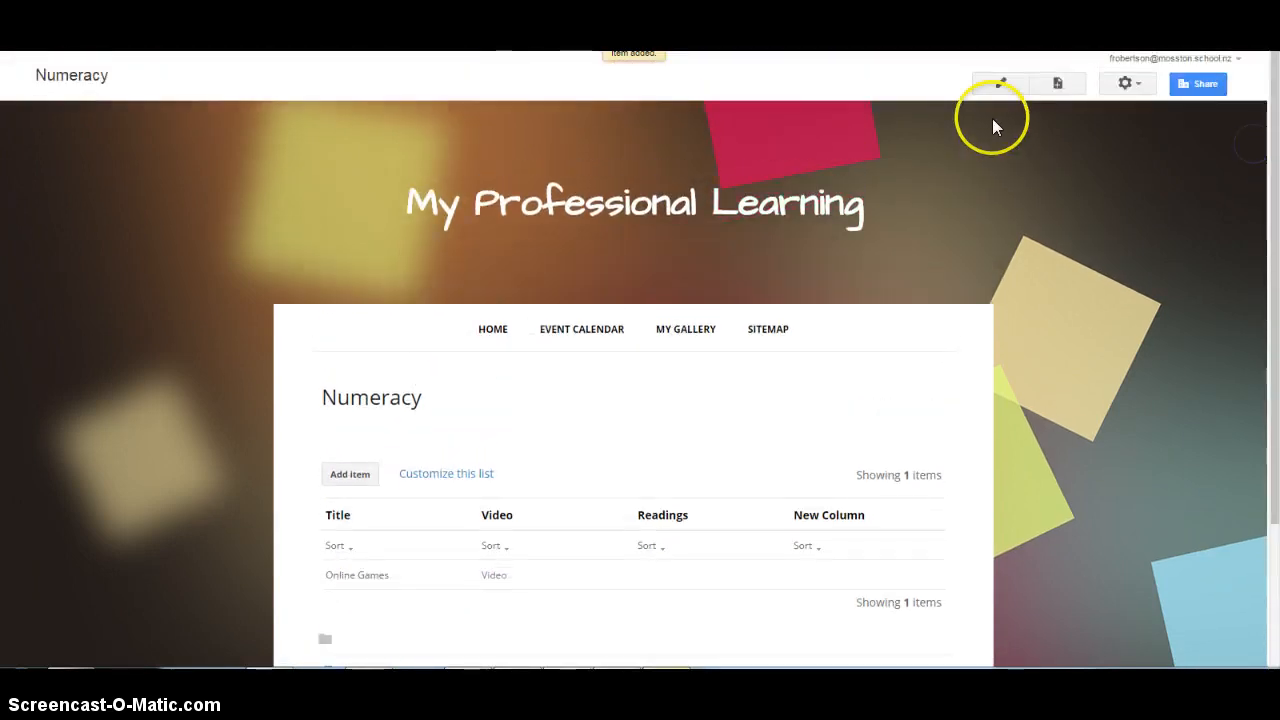
left_click(1000, 85)
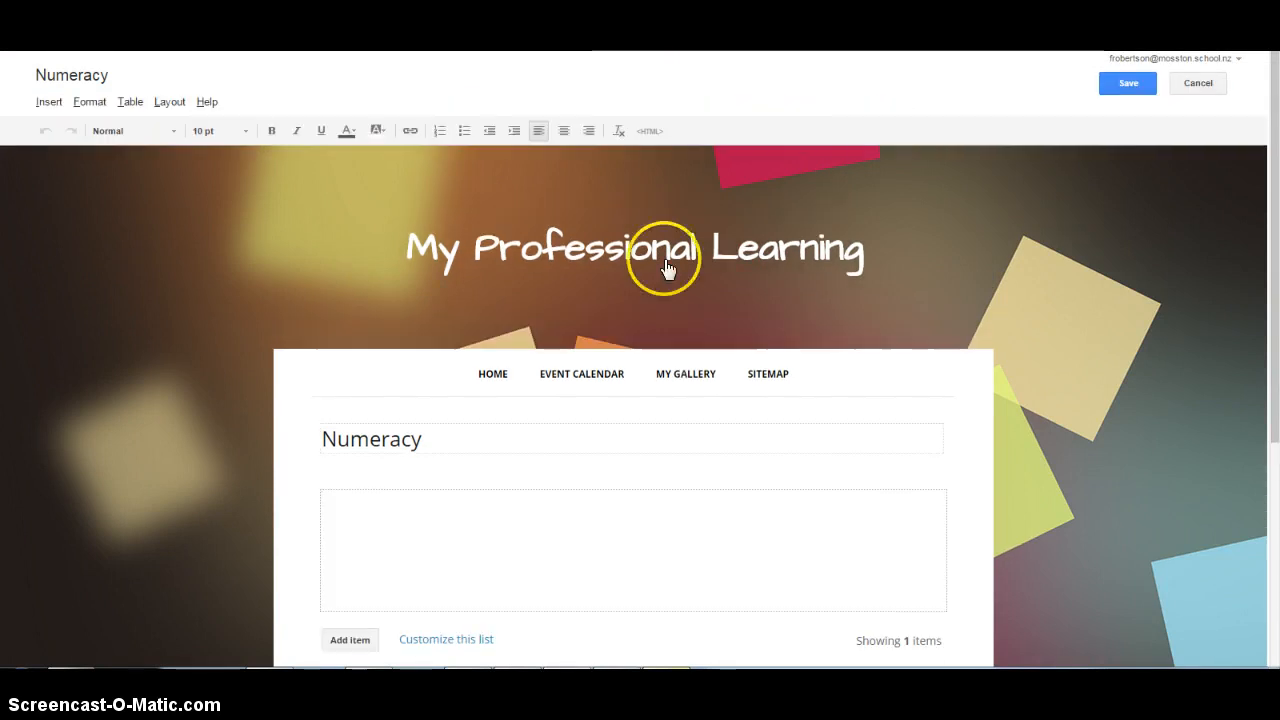
left_click(379, 520)
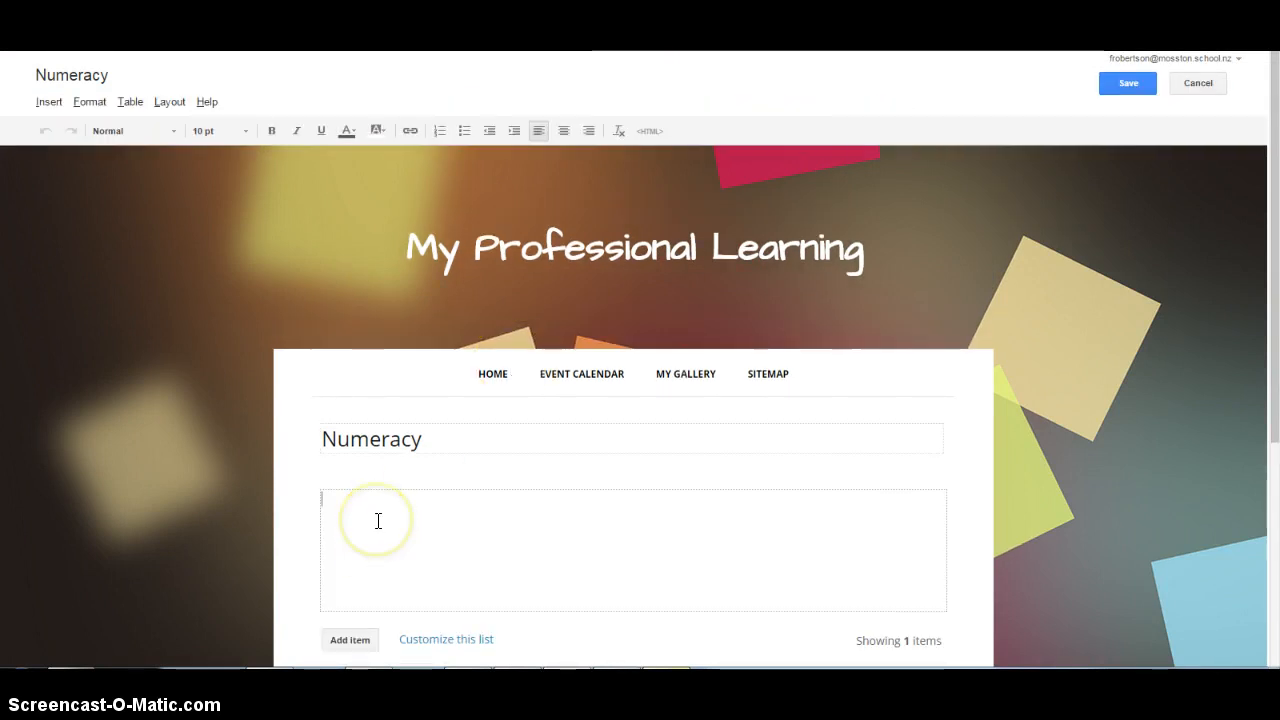
type("T")
left_click(379, 520)
type("h")
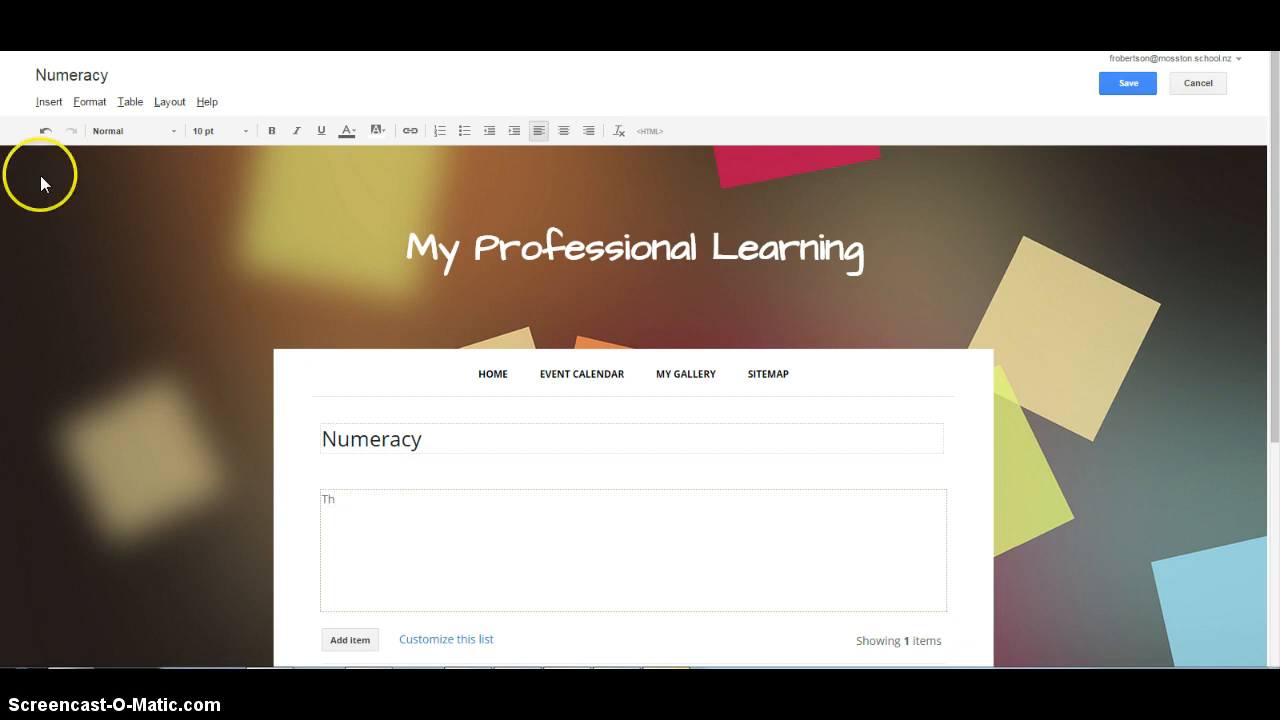
left_click(357, 499)
type("is page is to")
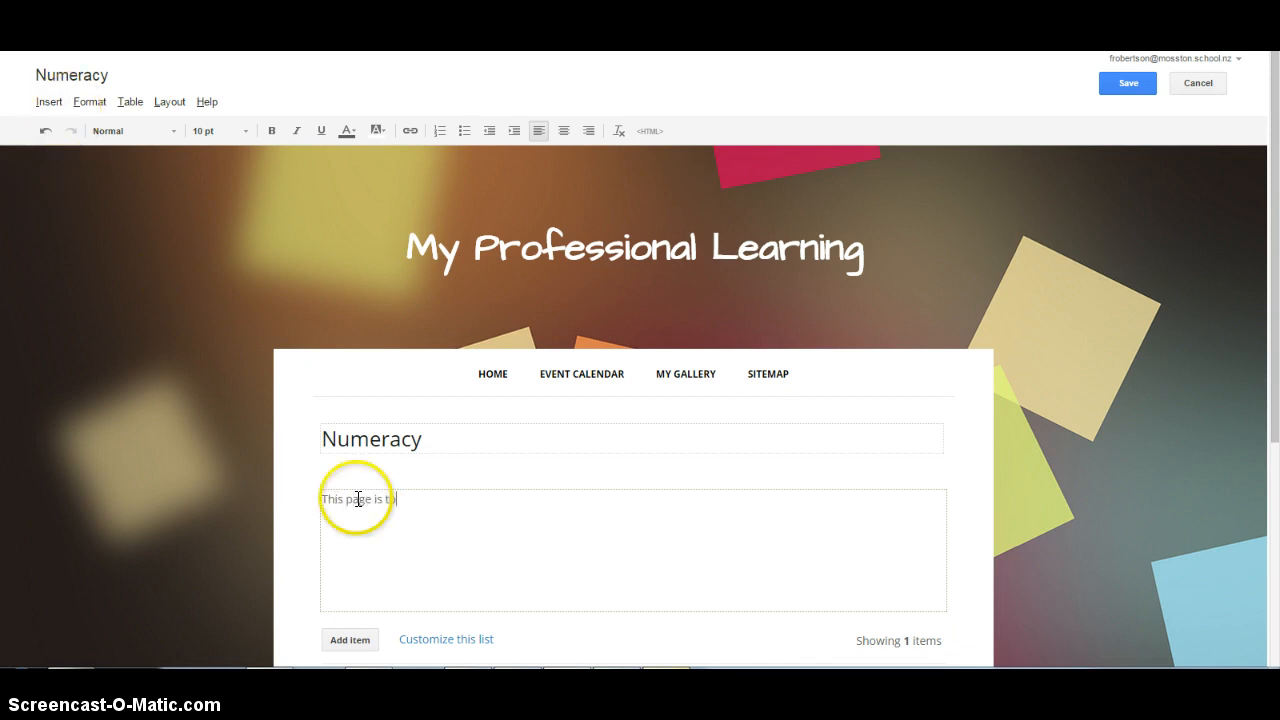
type(" support numera")
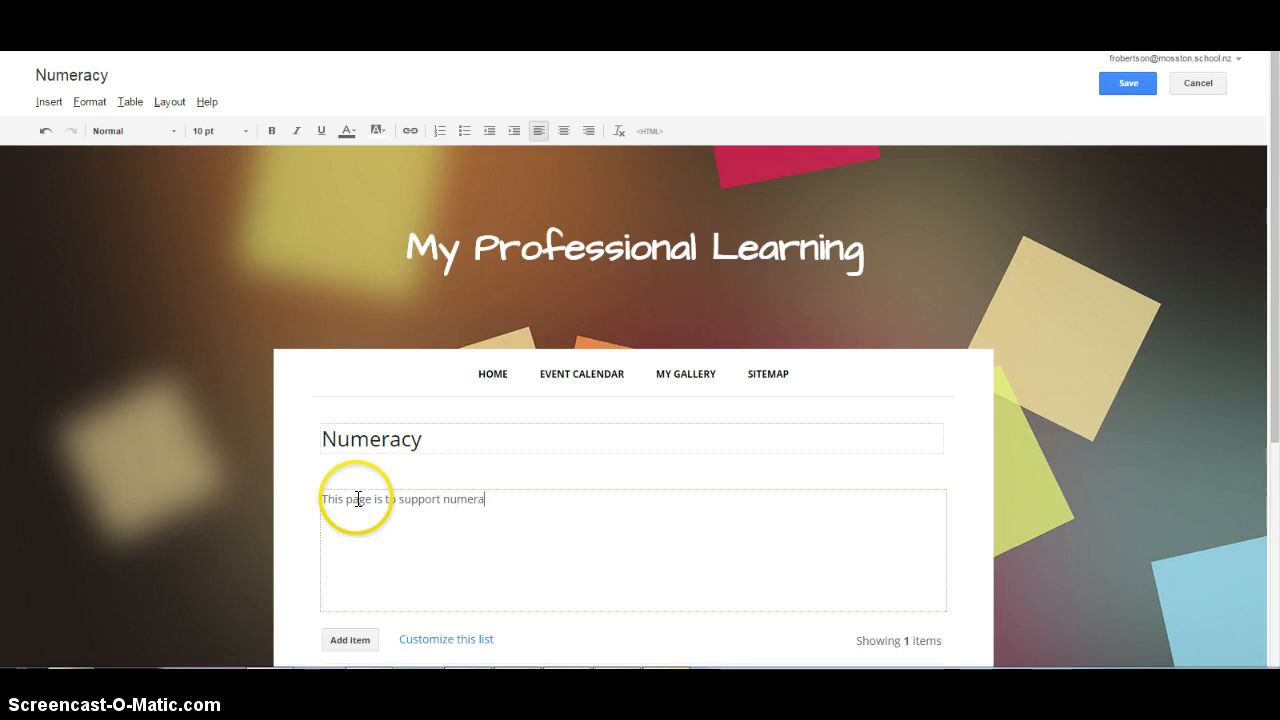
type("cy in the classroom.")
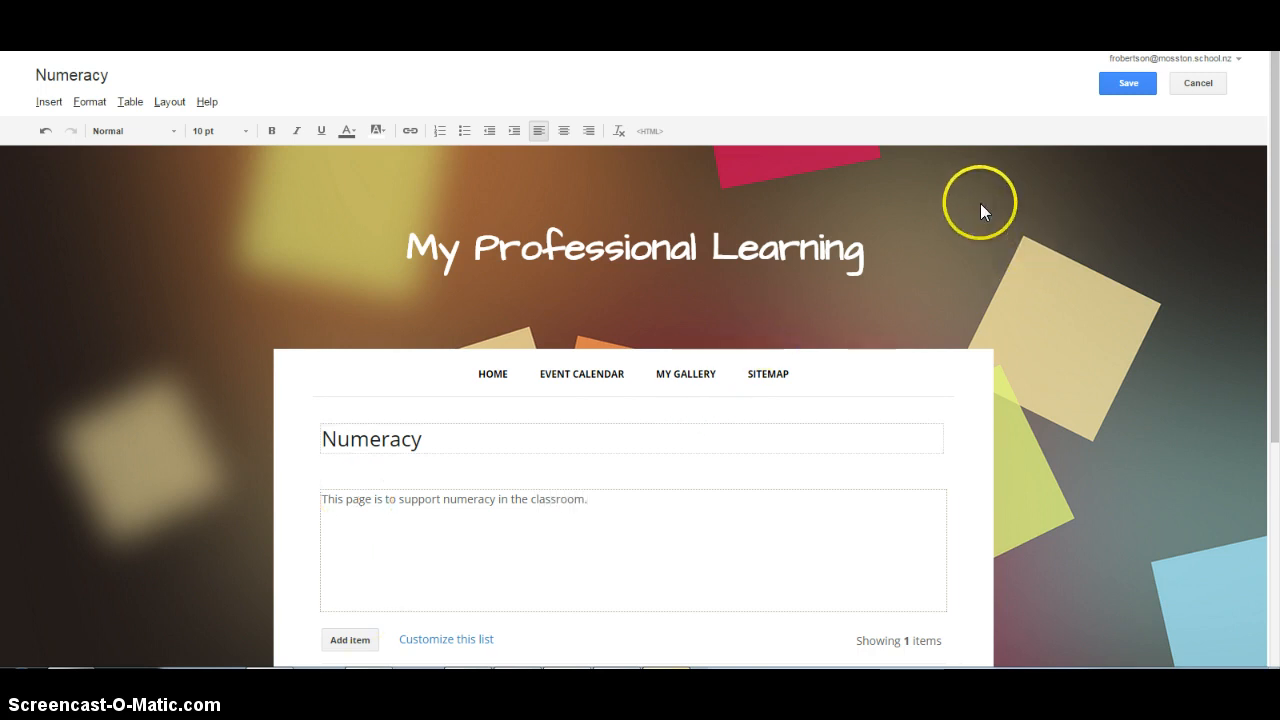
Try to set the introductory sentence to 16 pt and blue without selecting it.
left_click(248, 131)
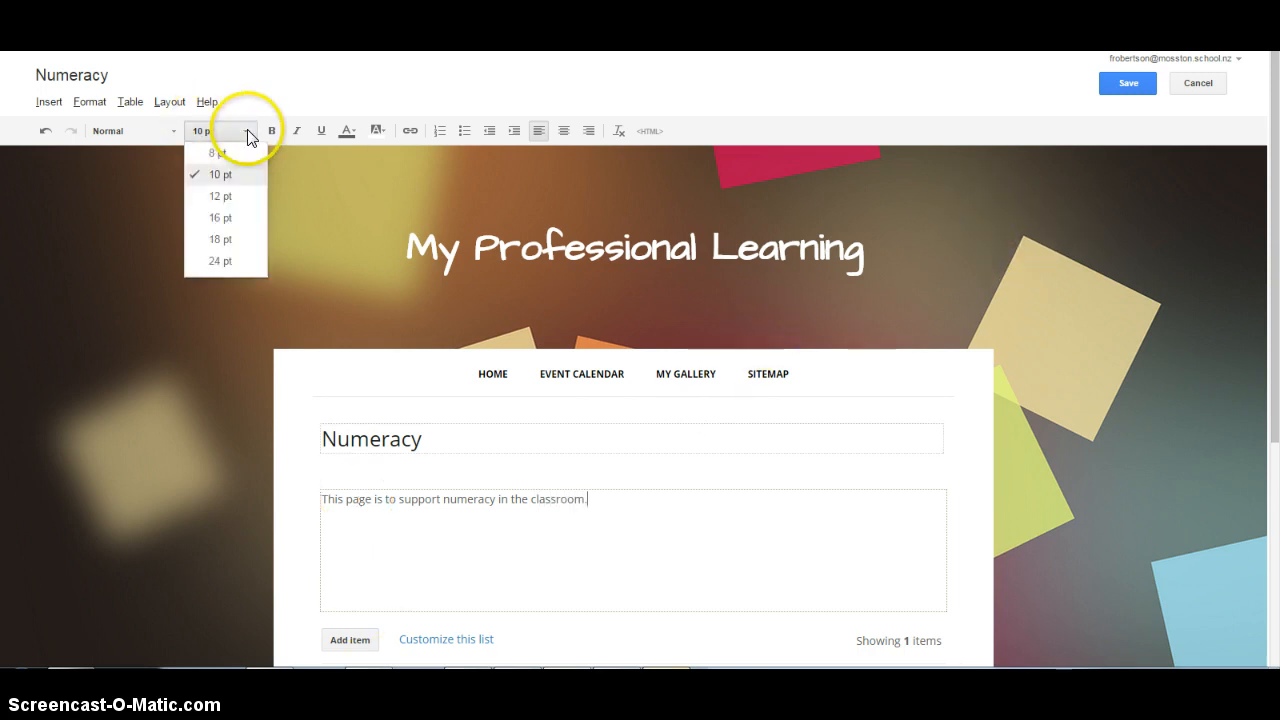
left_click(219, 216)
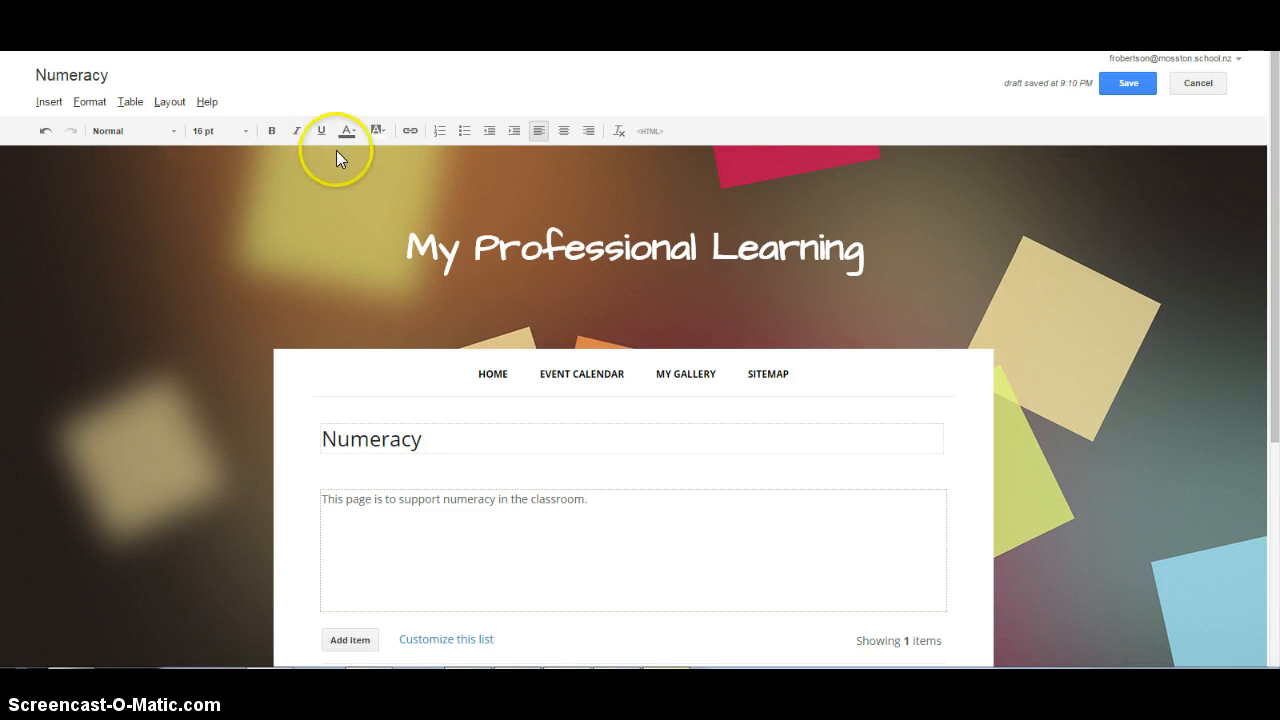
left_click(358, 130)
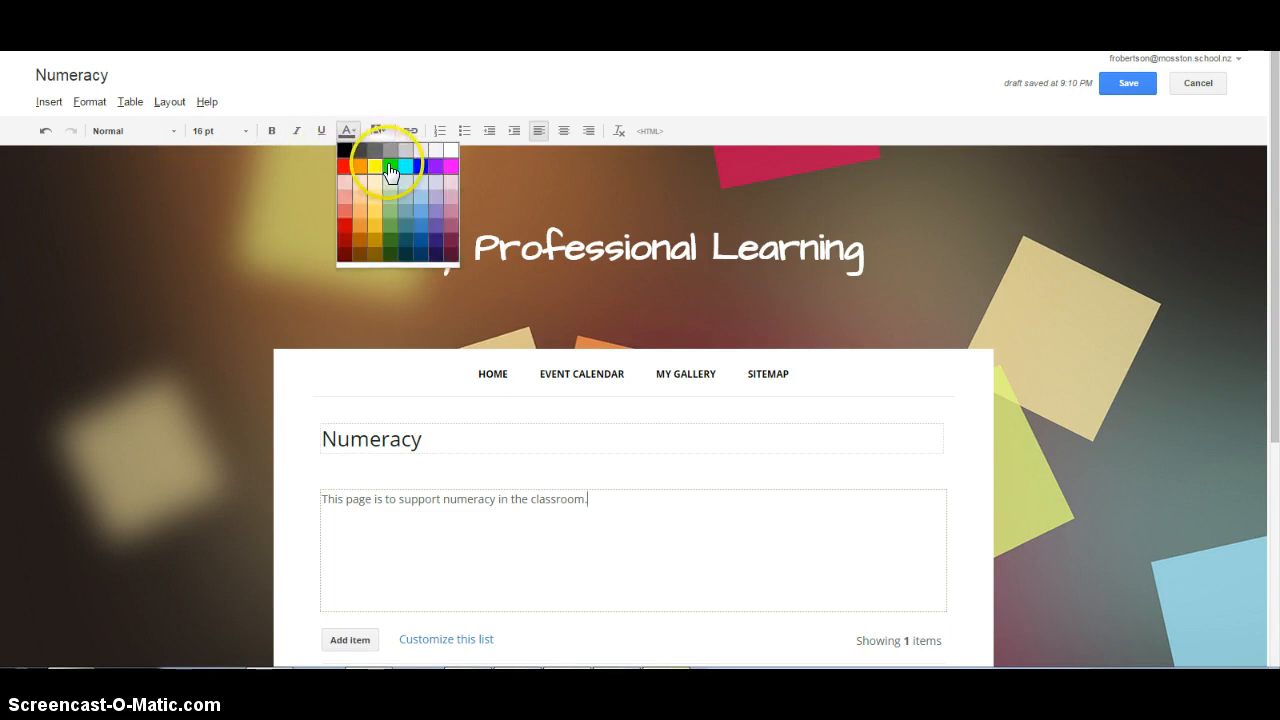
left_click(420, 167)
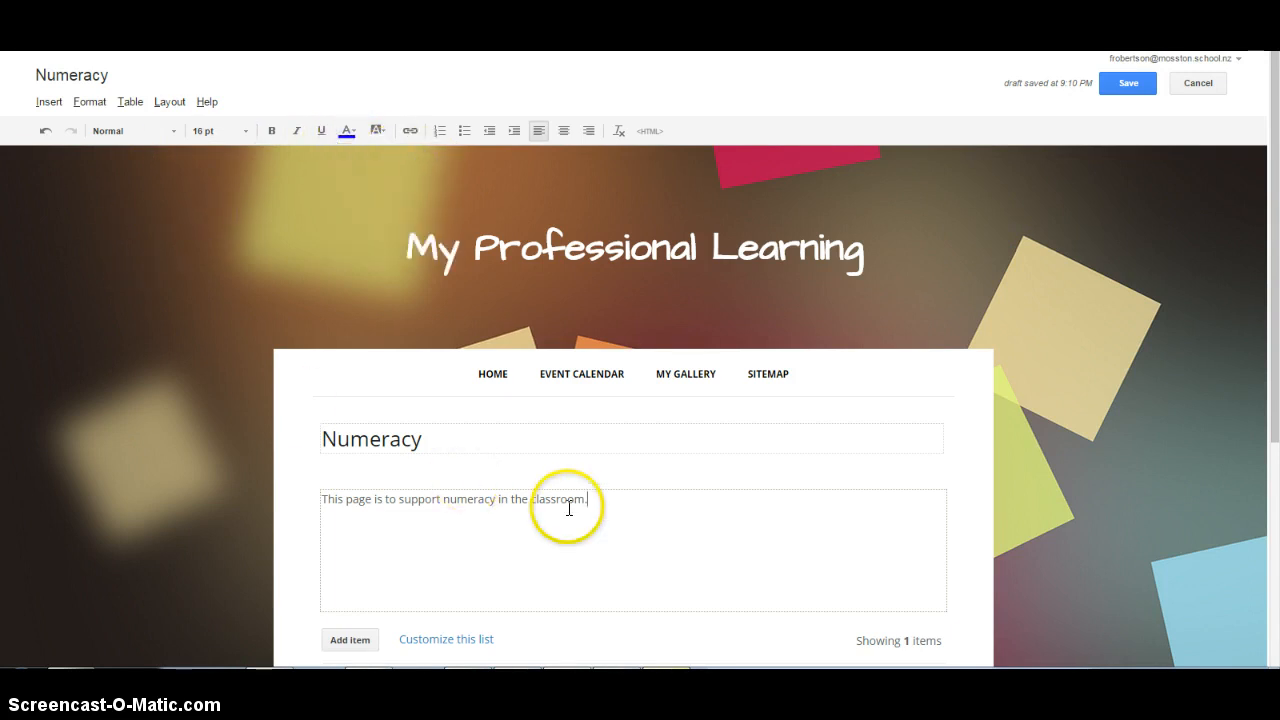
Select the whole introductory sentence and format it in blue at 16 pt.
left_click_drag(592, 500, 295, 498)
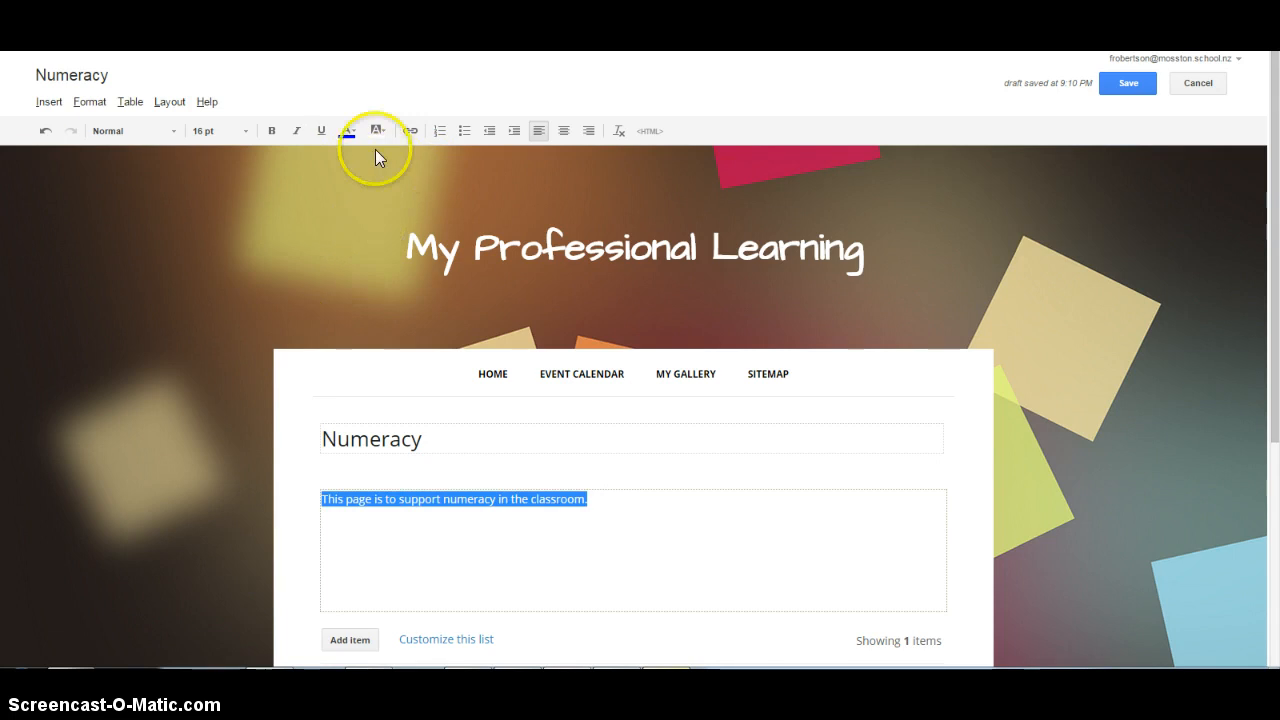
left_click(358, 130)
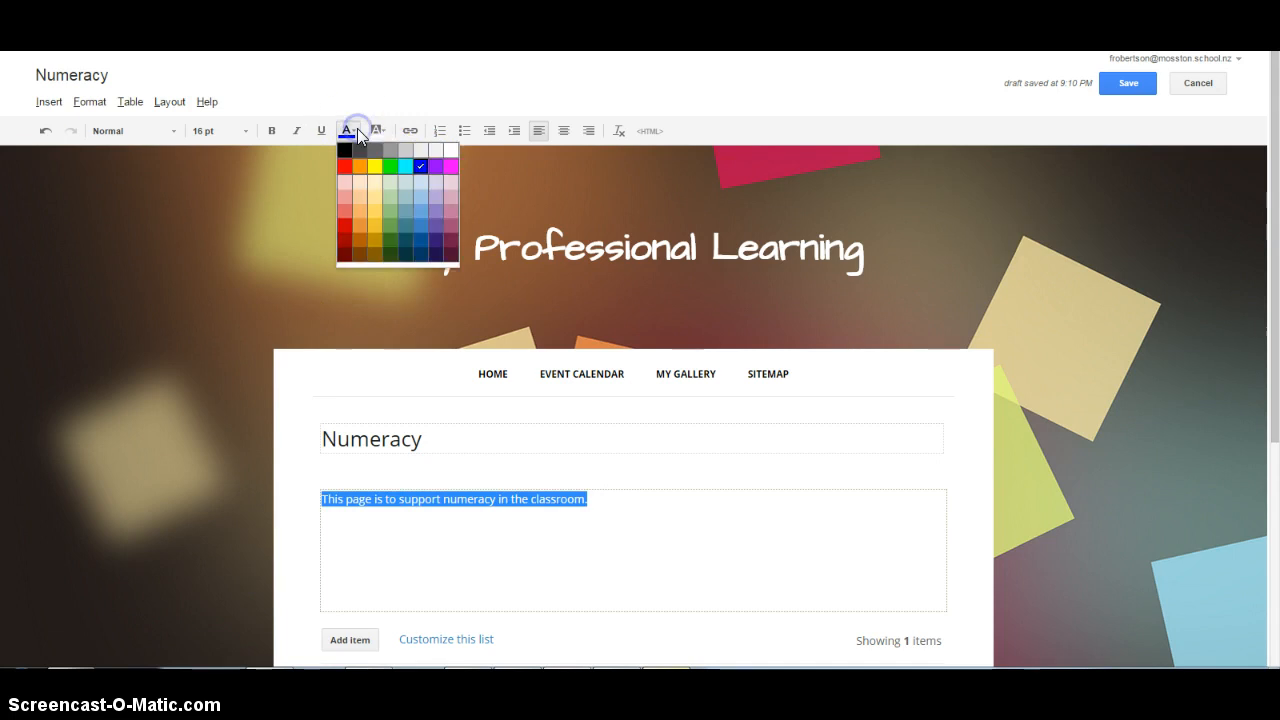
left_click(420, 166)
left_click(228, 131)
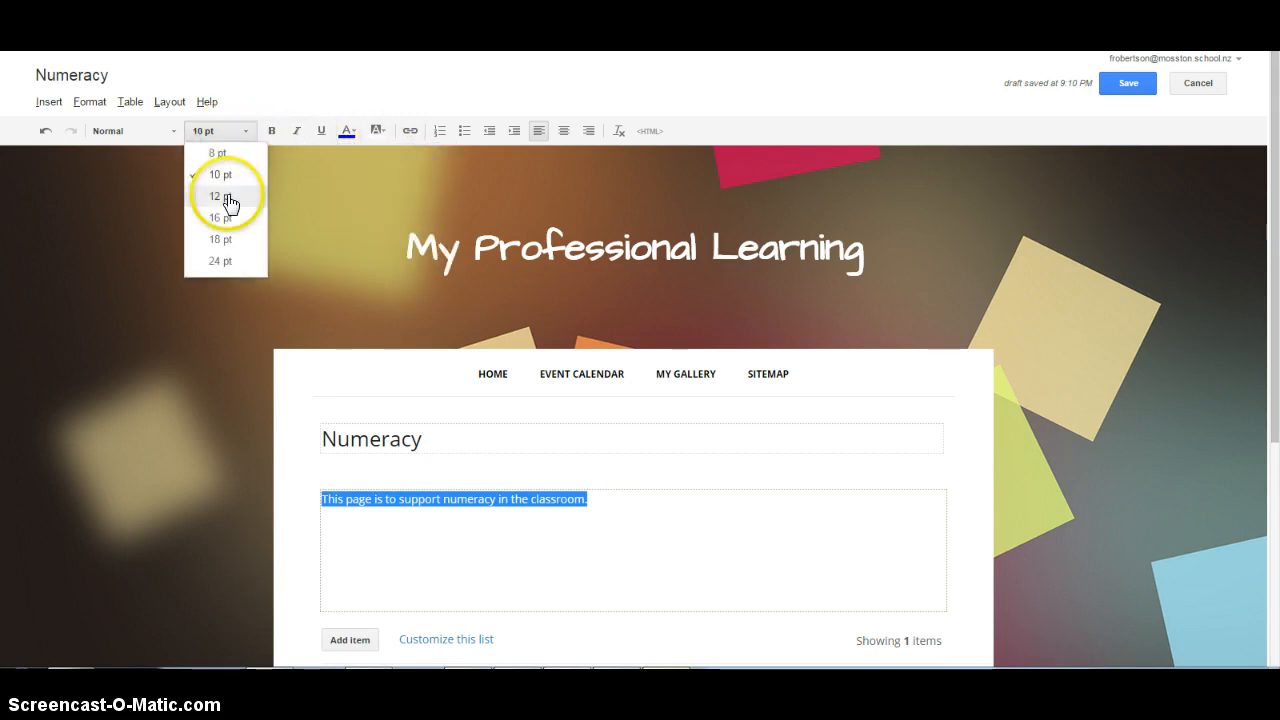
left_click(230, 220)
Change the introductory sentence's font to Verdana, centre it and save the Numeracy page.
left_click(159, 131)
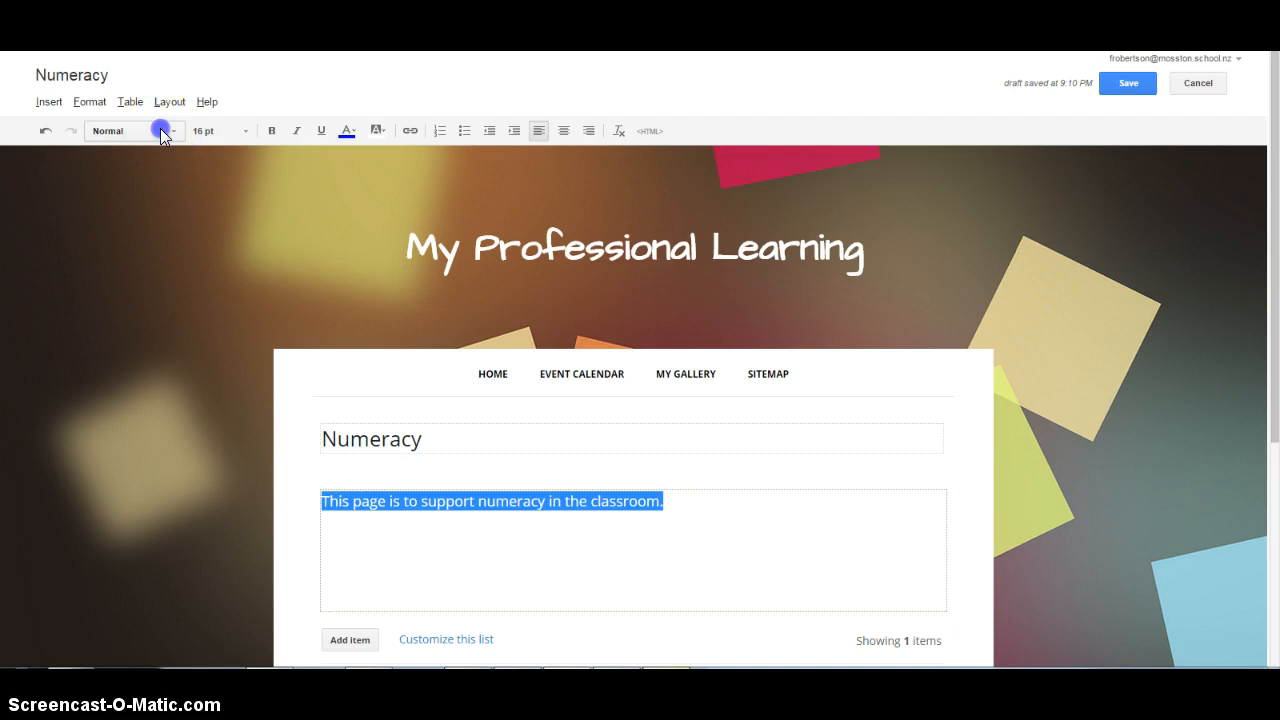
left_click(148, 264)
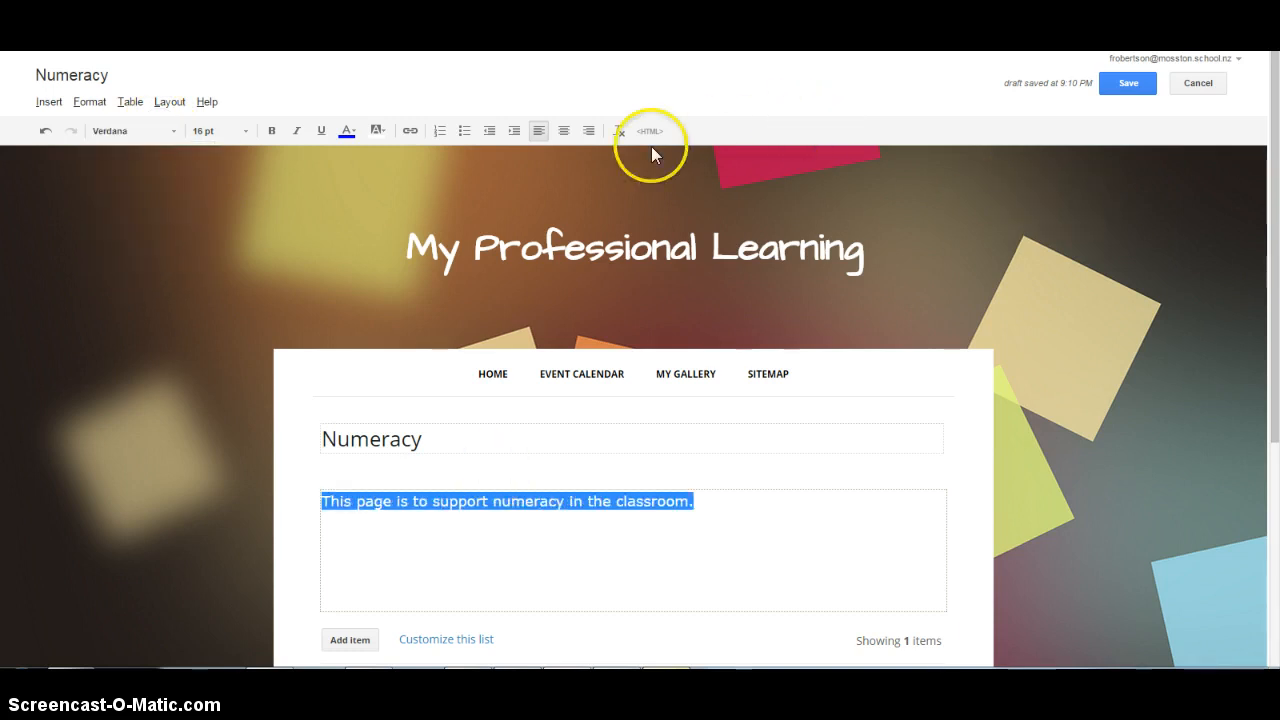
left_click(564, 132)
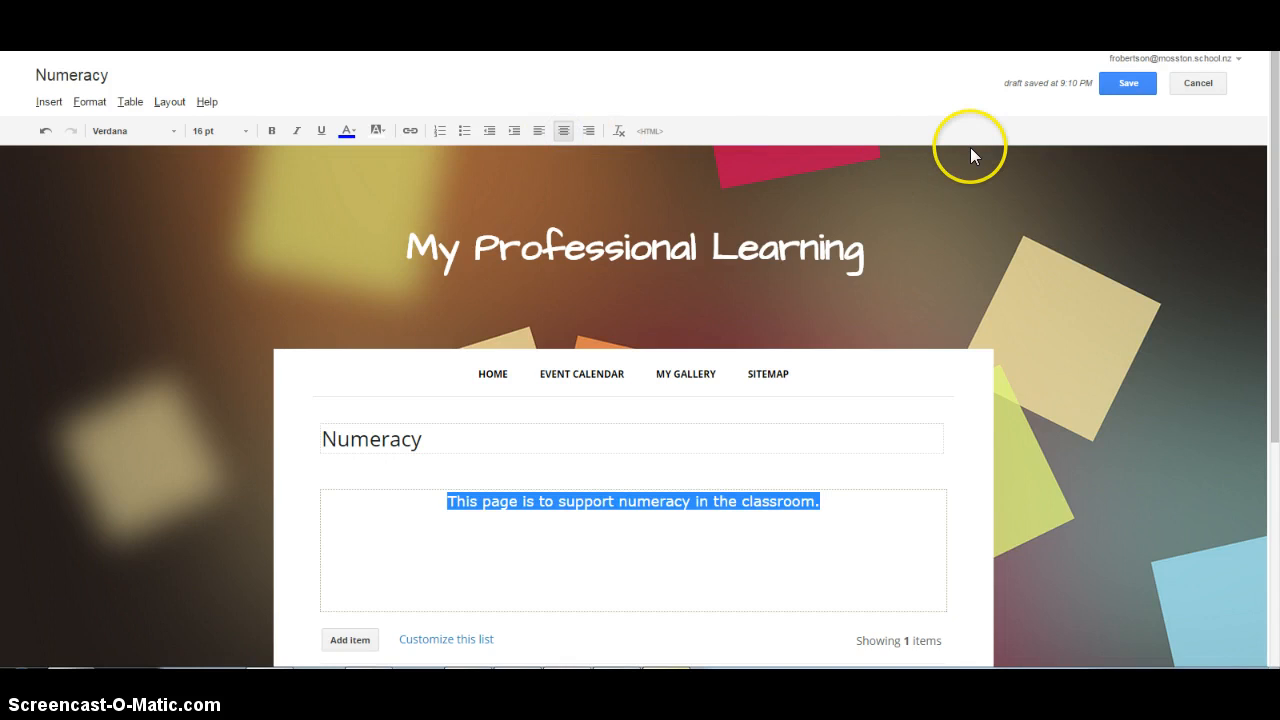
left_click(1128, 86)
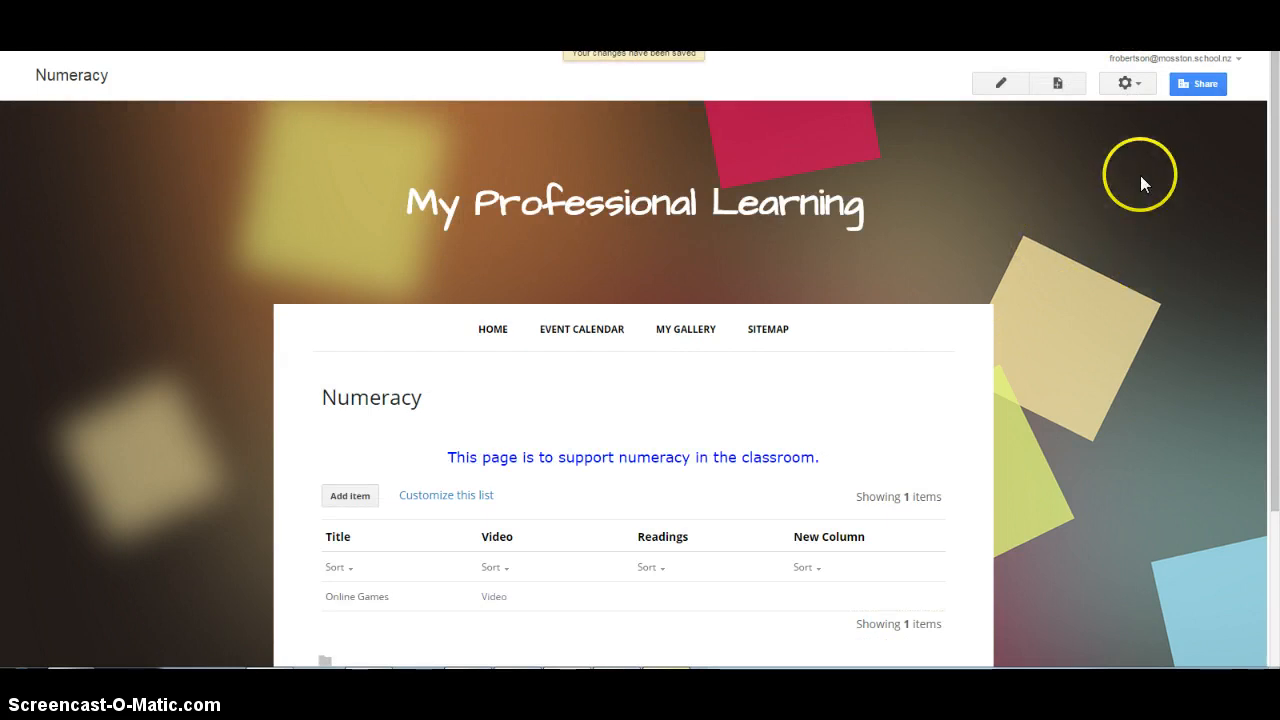
Create a new top-level page named "Professional Readings" using the Web Page template.
left_click(1057, 85)
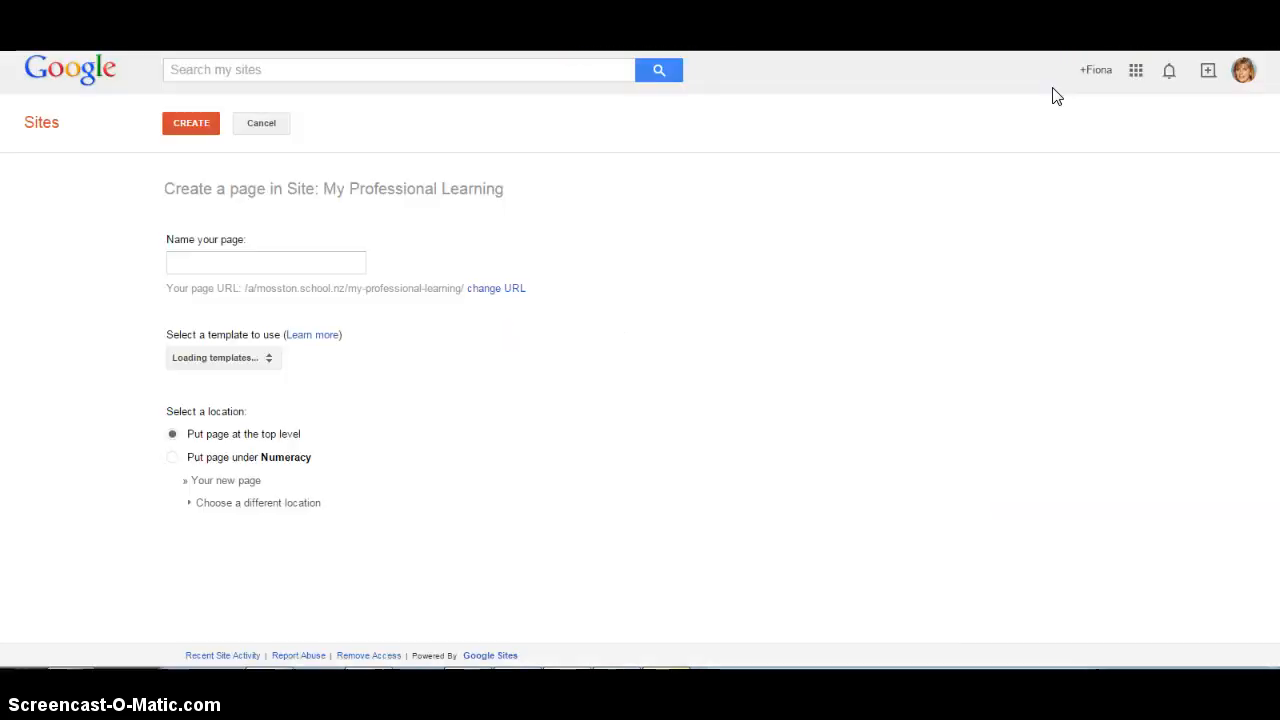
type("Prof")
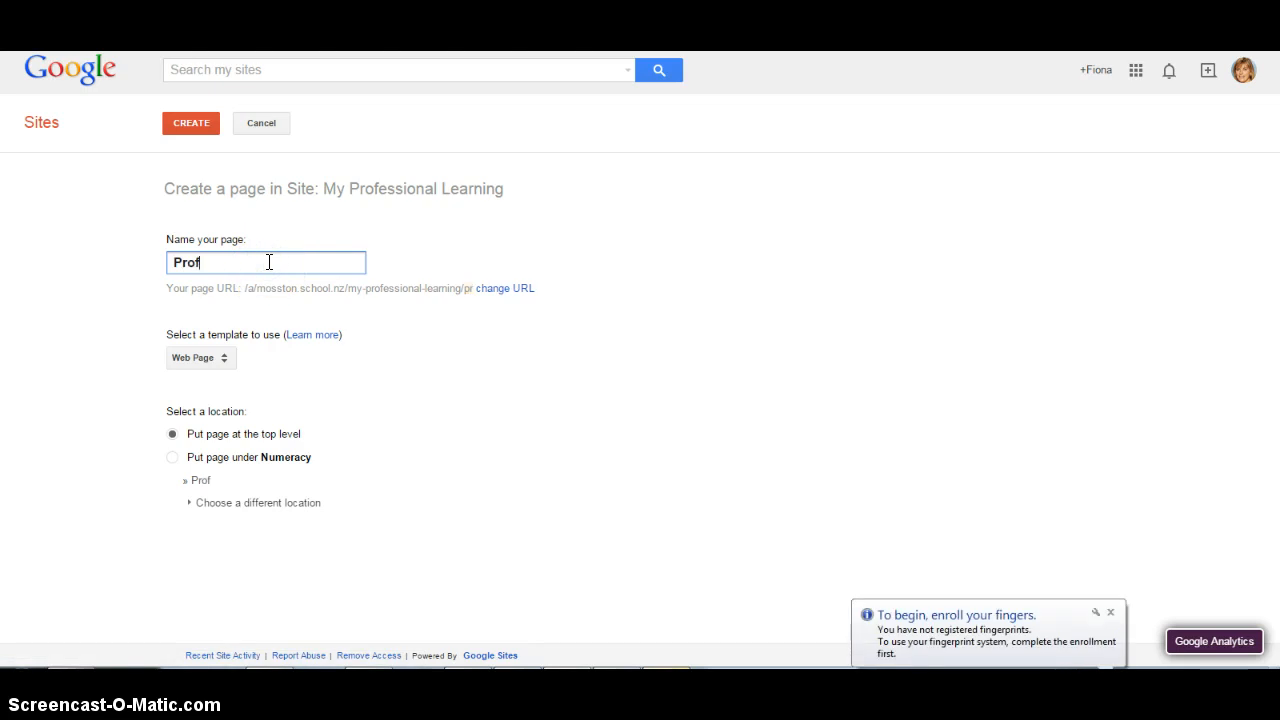
type("essiona")
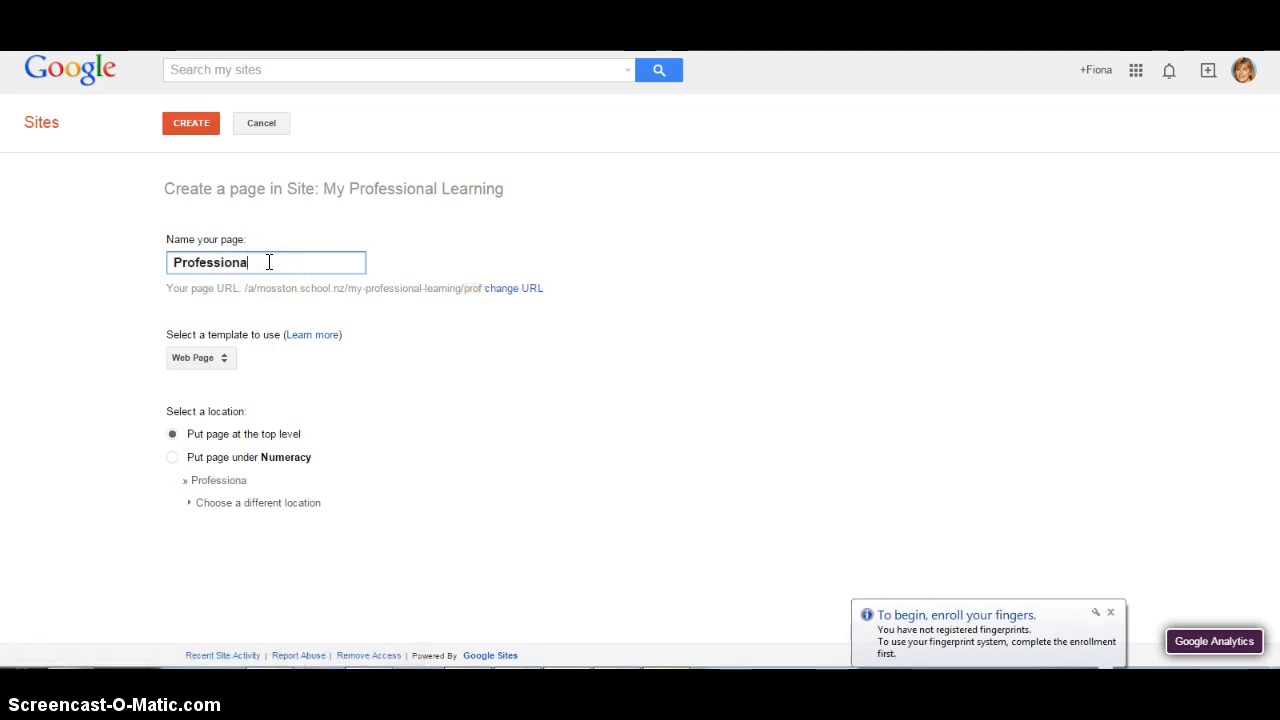
type("l Readings")
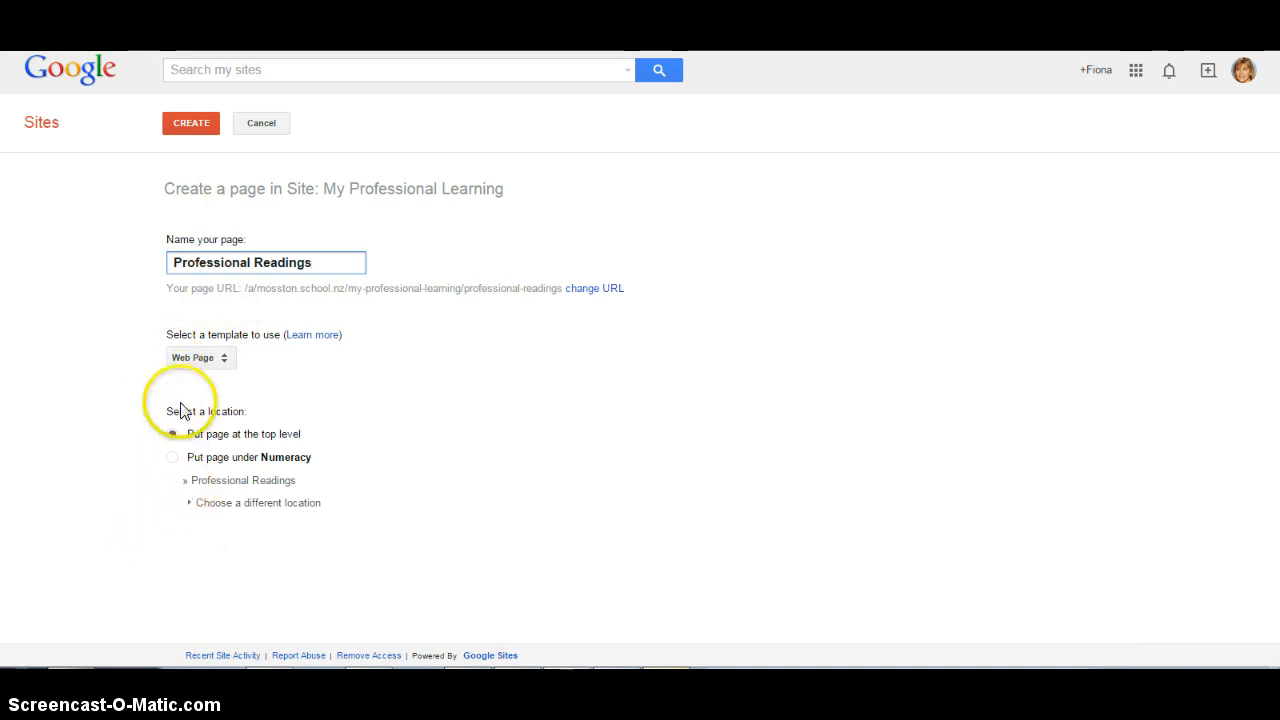
left_click(195, 124)
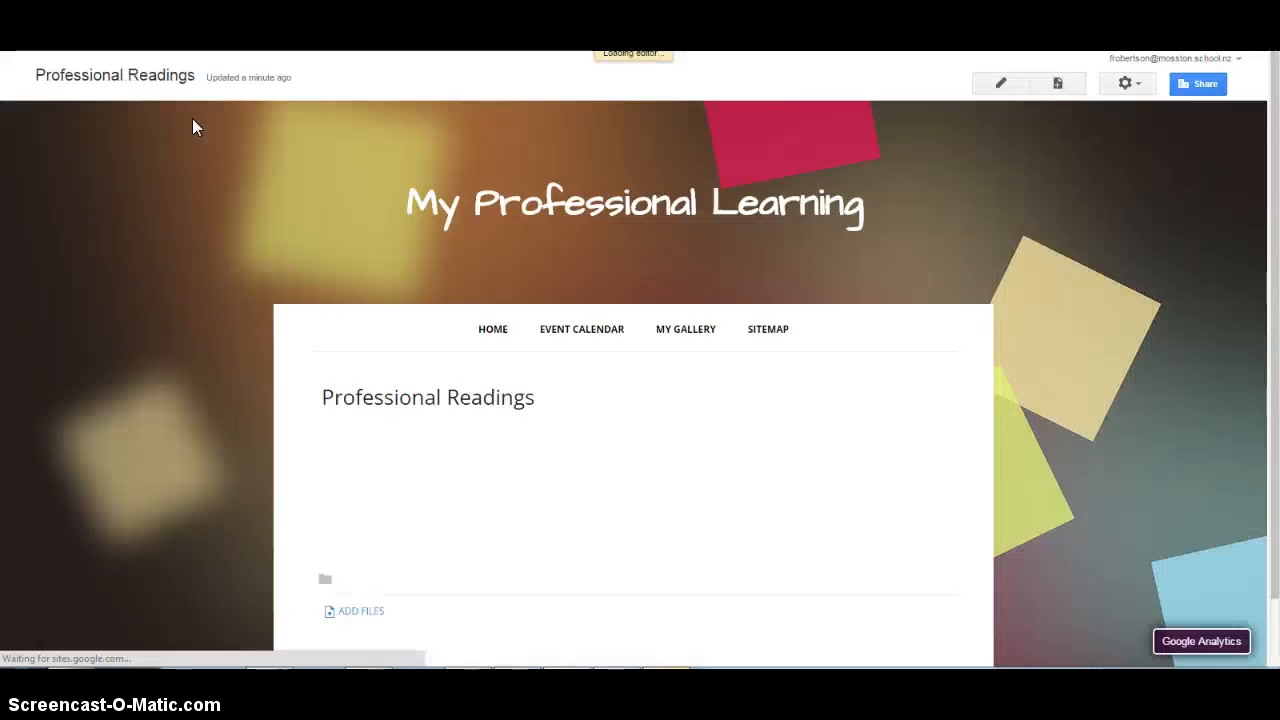
left_click(194, 125)
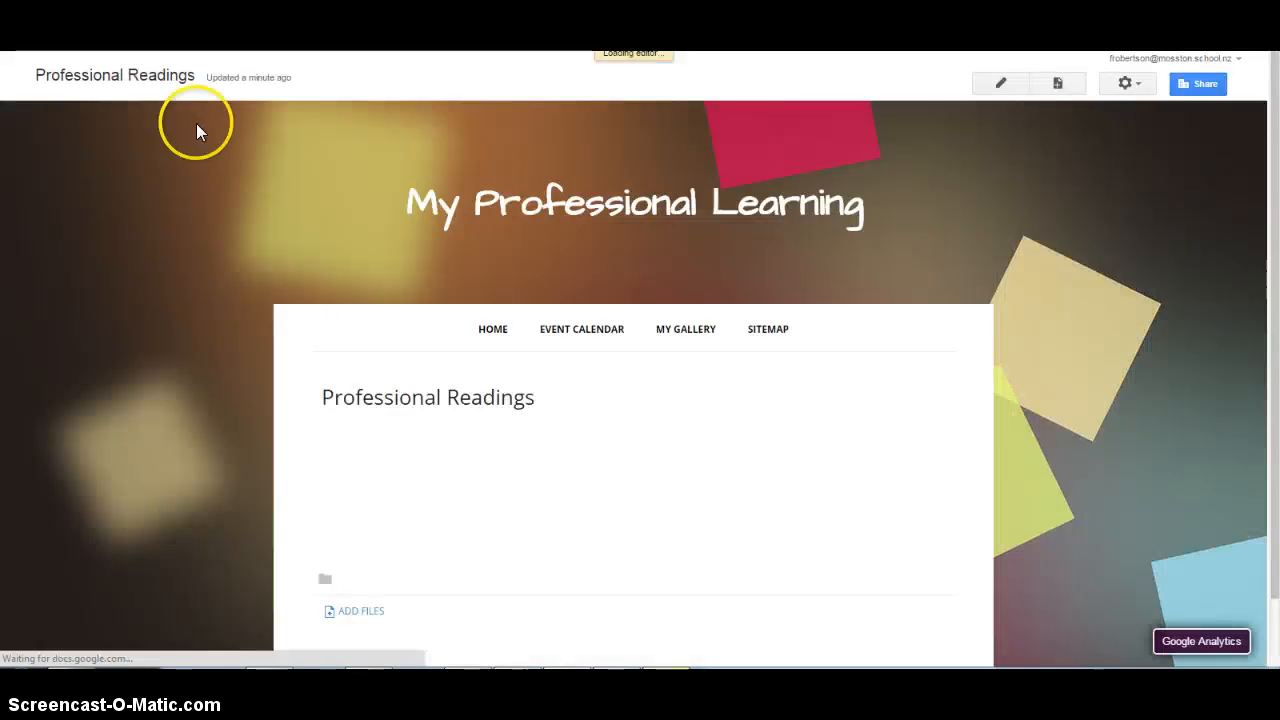
Save the new Professional Readings page and go to the site's Home page.
left_click(503, 302)
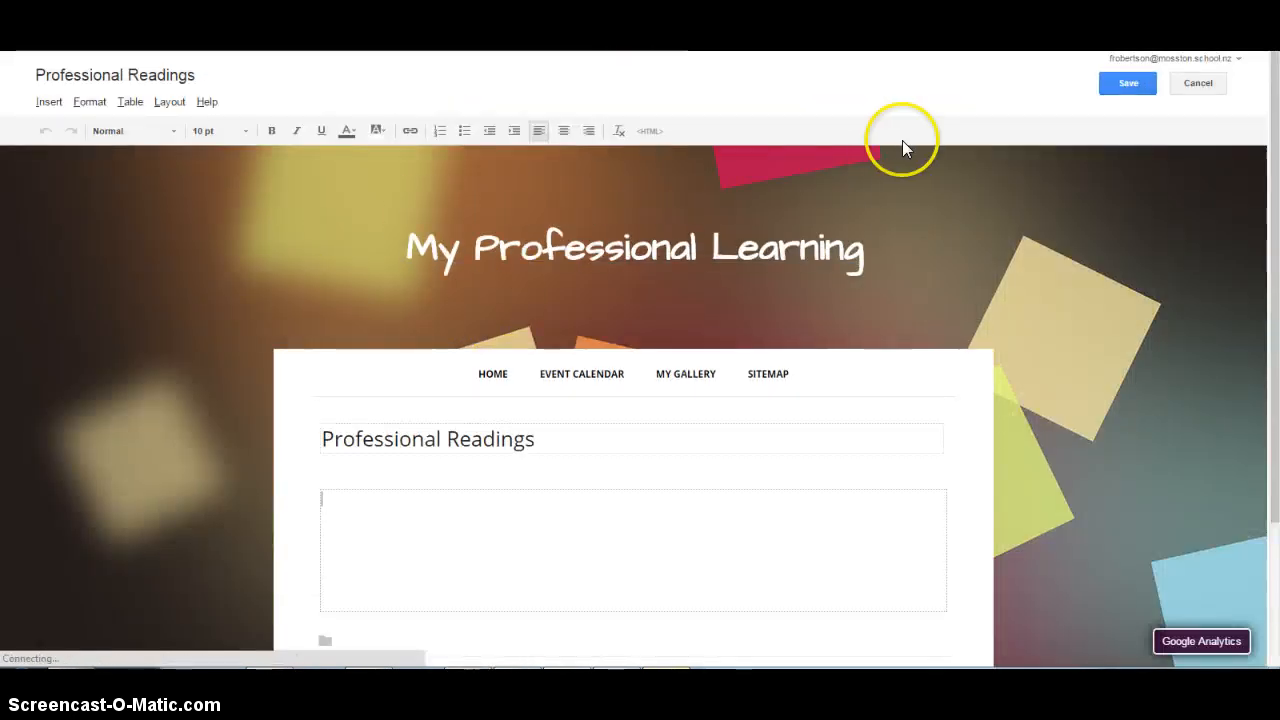
left_click(1124, 83)
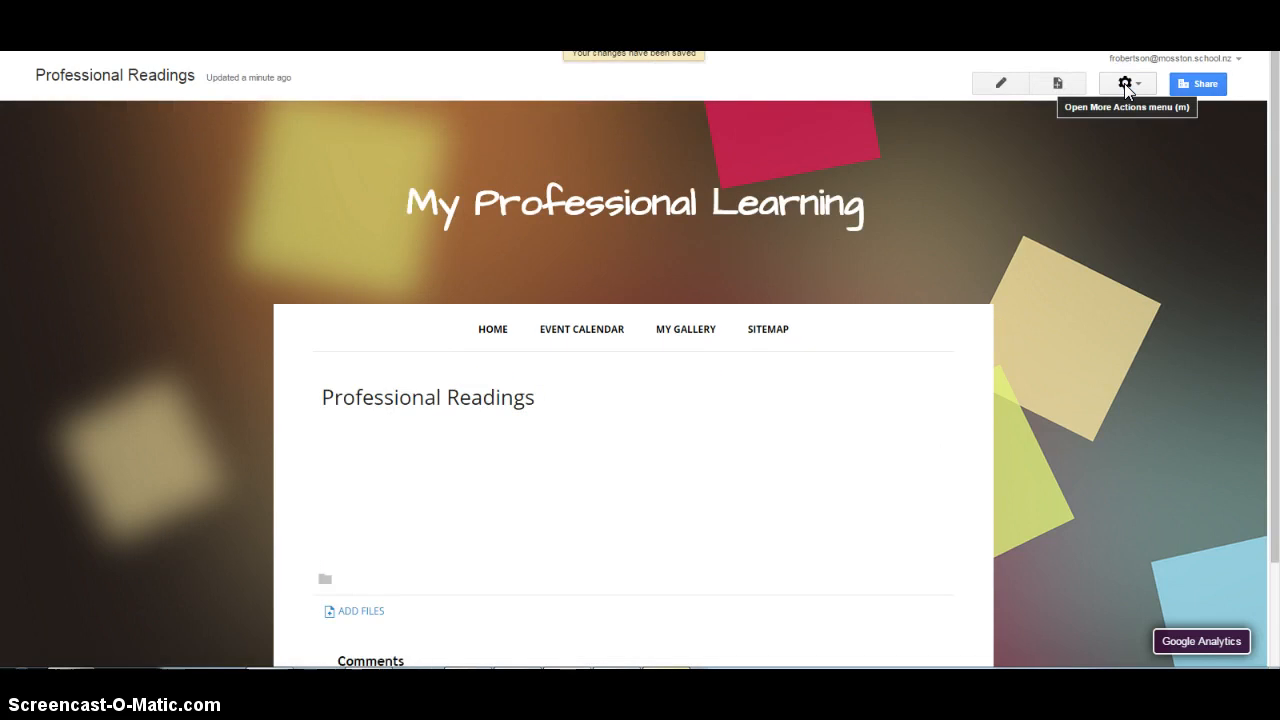
left_click(882, 240)
scroll(800, 236, "down", 1)
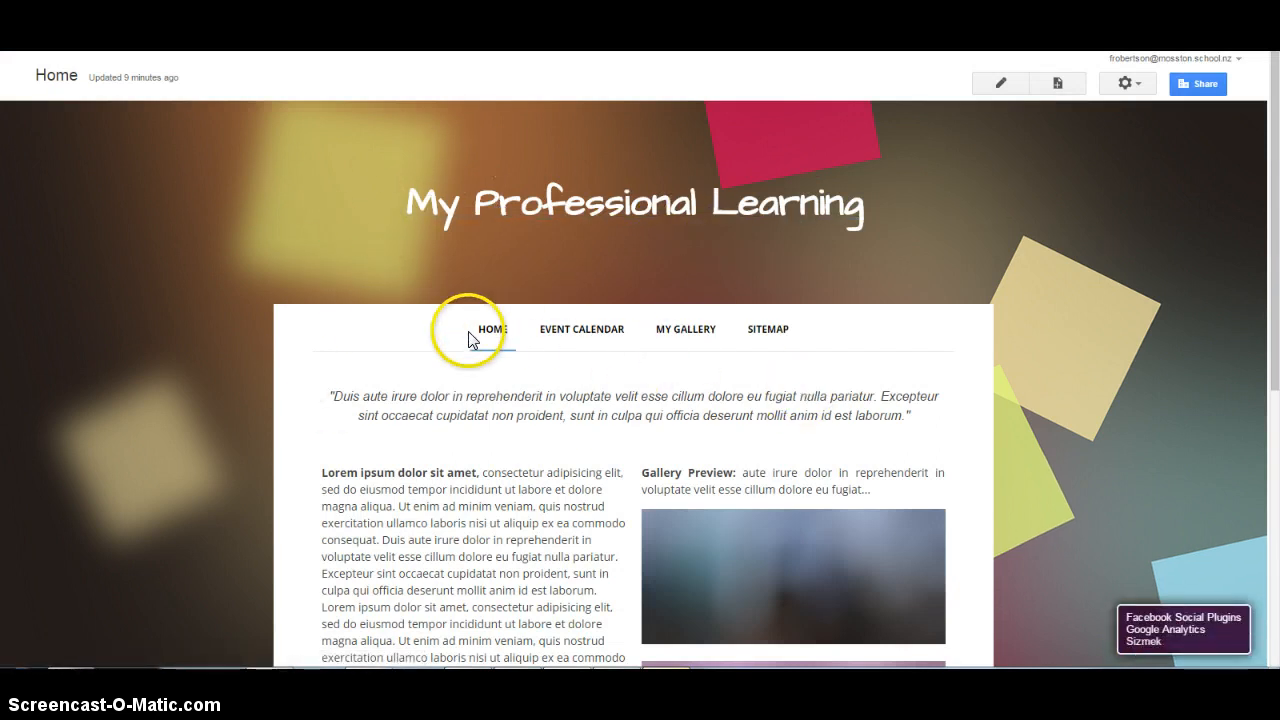
Open the Home page for editing, save it without changes, and open the site layout for editing.
left_click(996, 83)
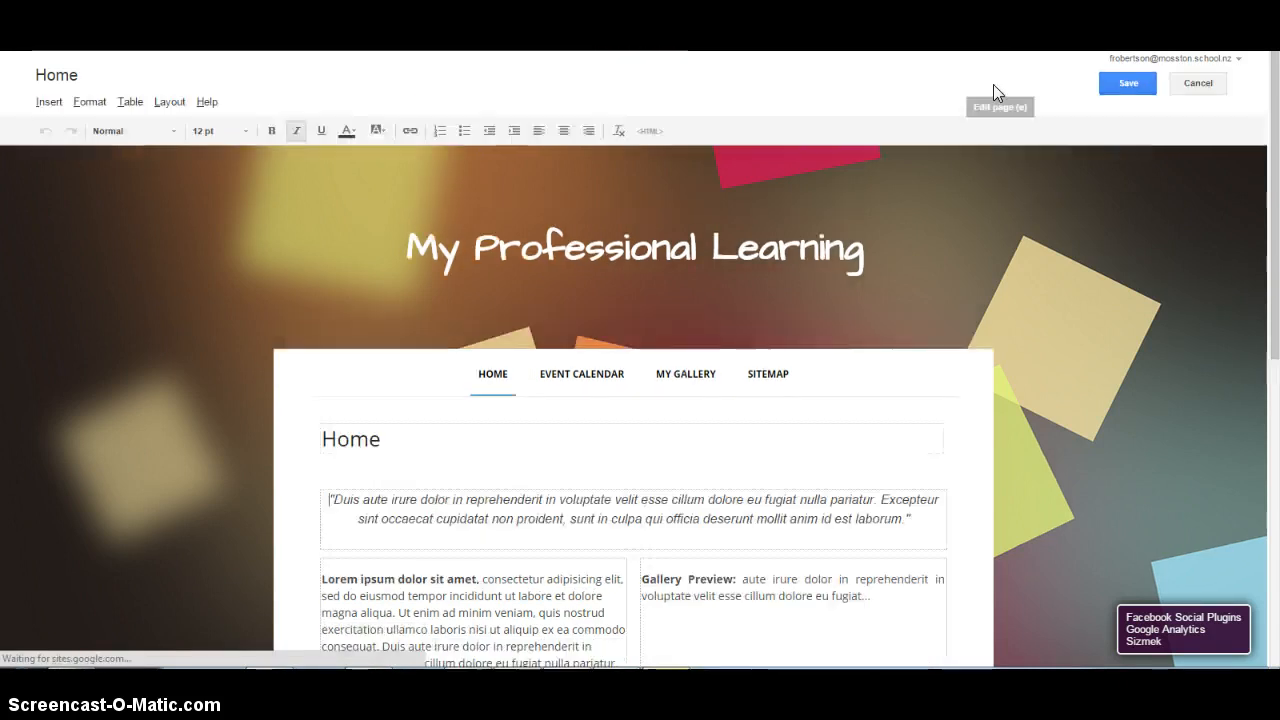
left_click(1134, 86)
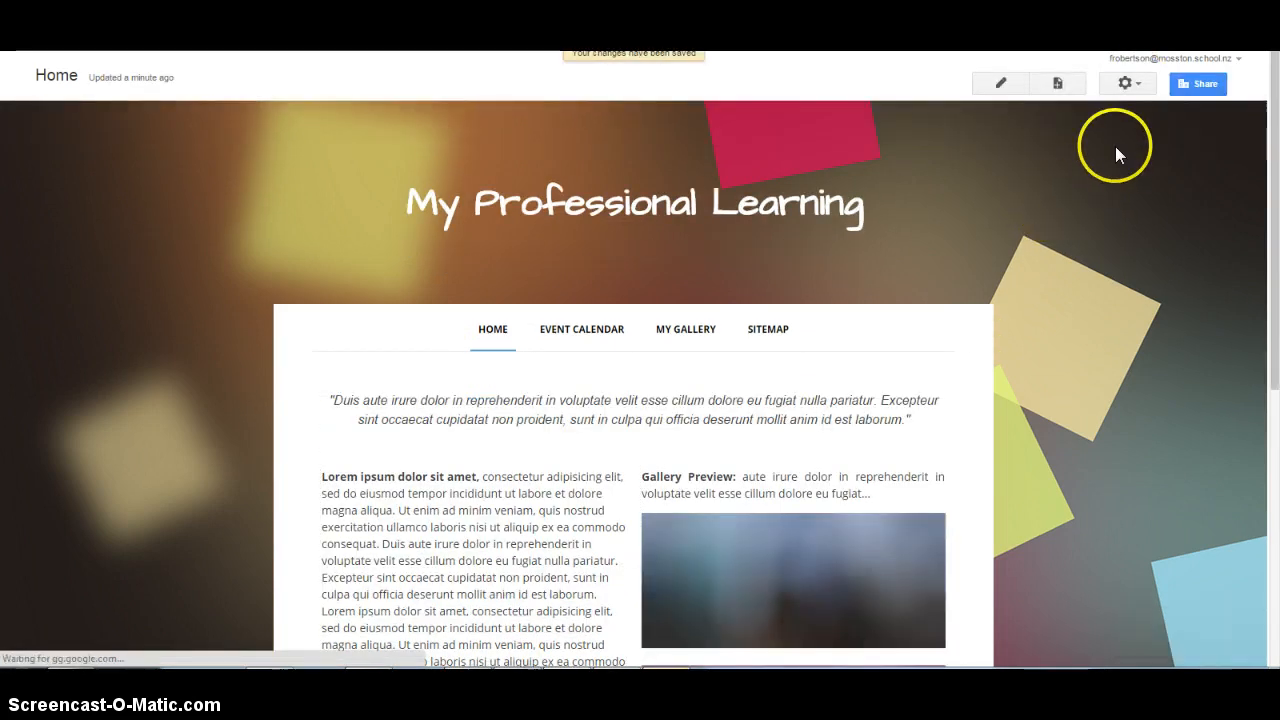
left_click(1131, 85)
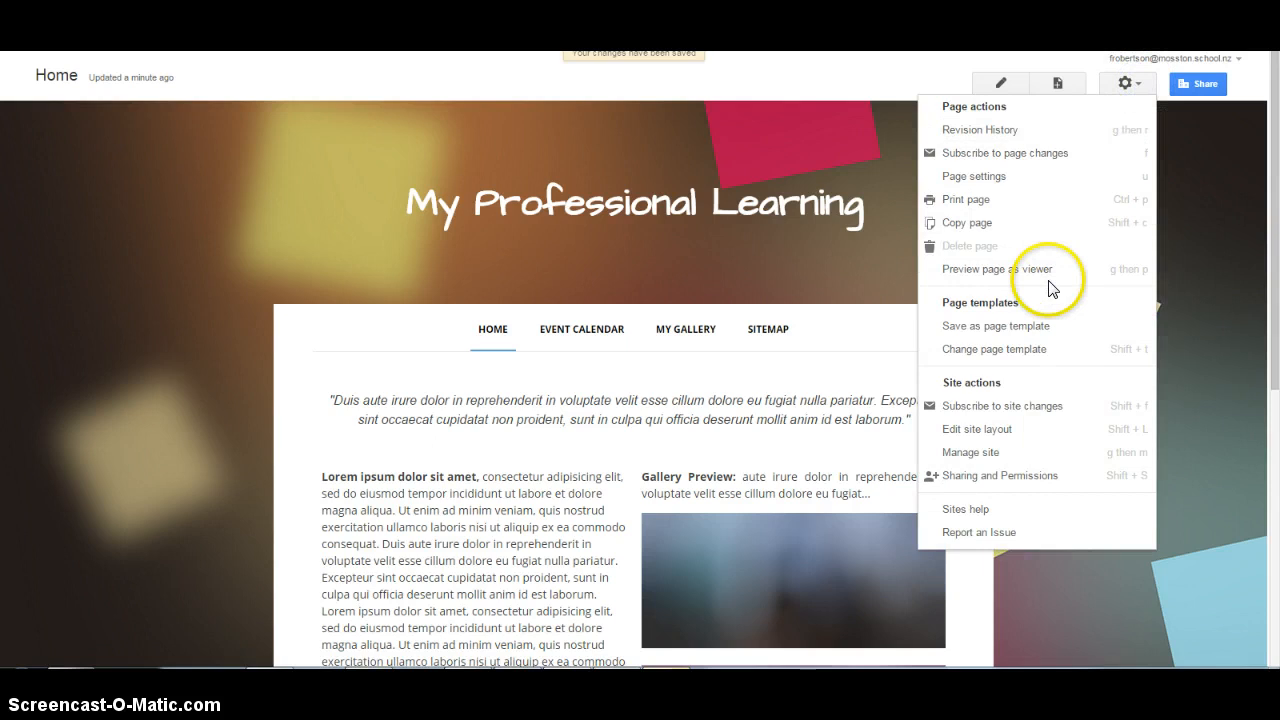
left_click(990, 432)
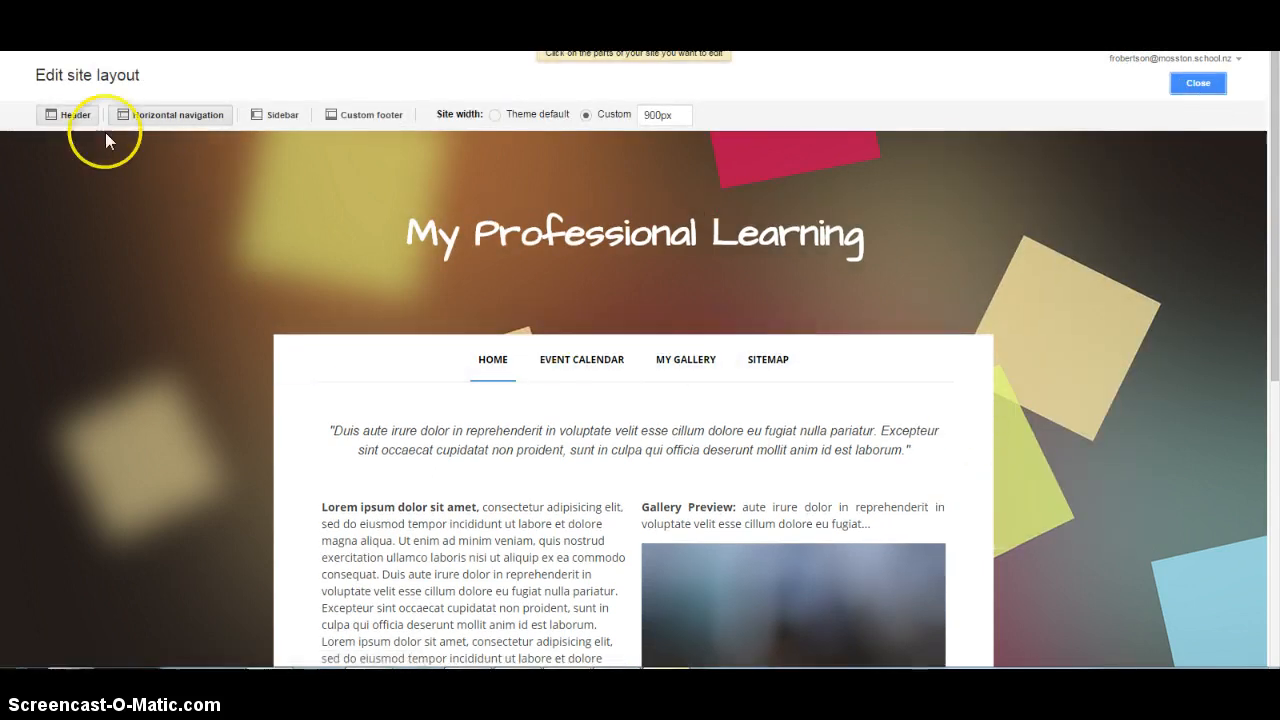
Switch the site's header and horizontal navigation off and back on.
left_click(71, 115)
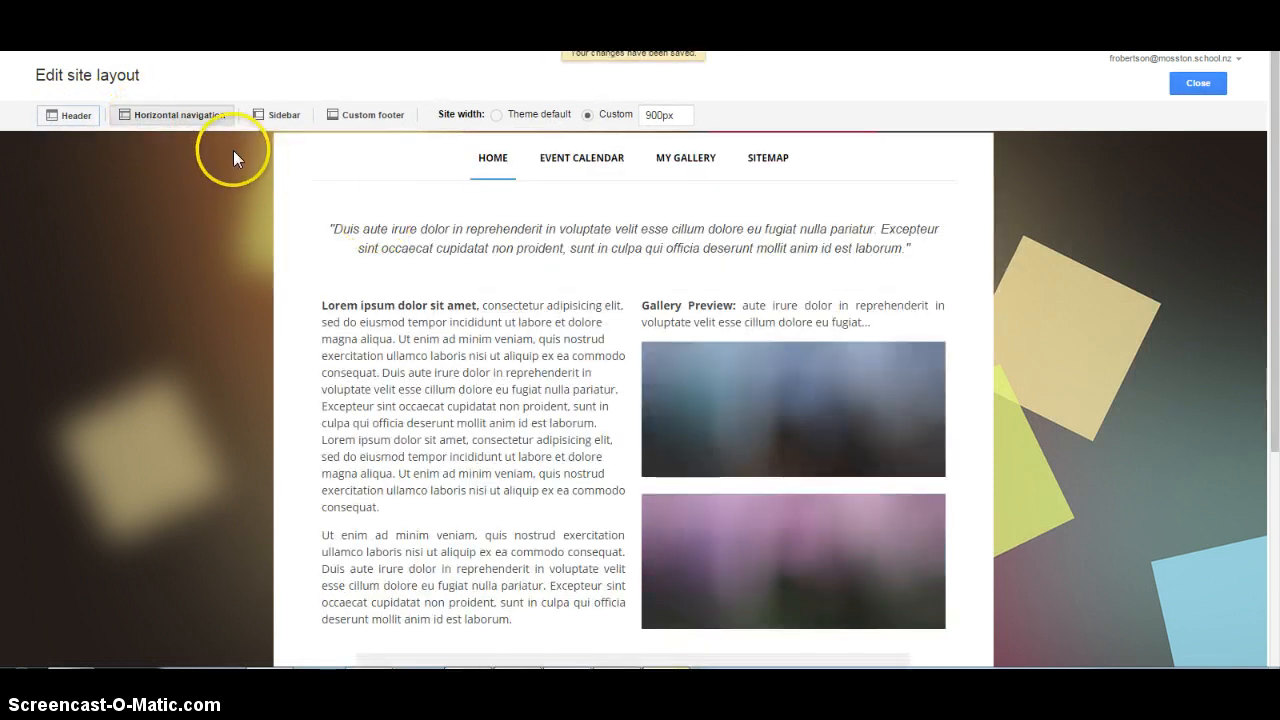
left_click(178, 114)
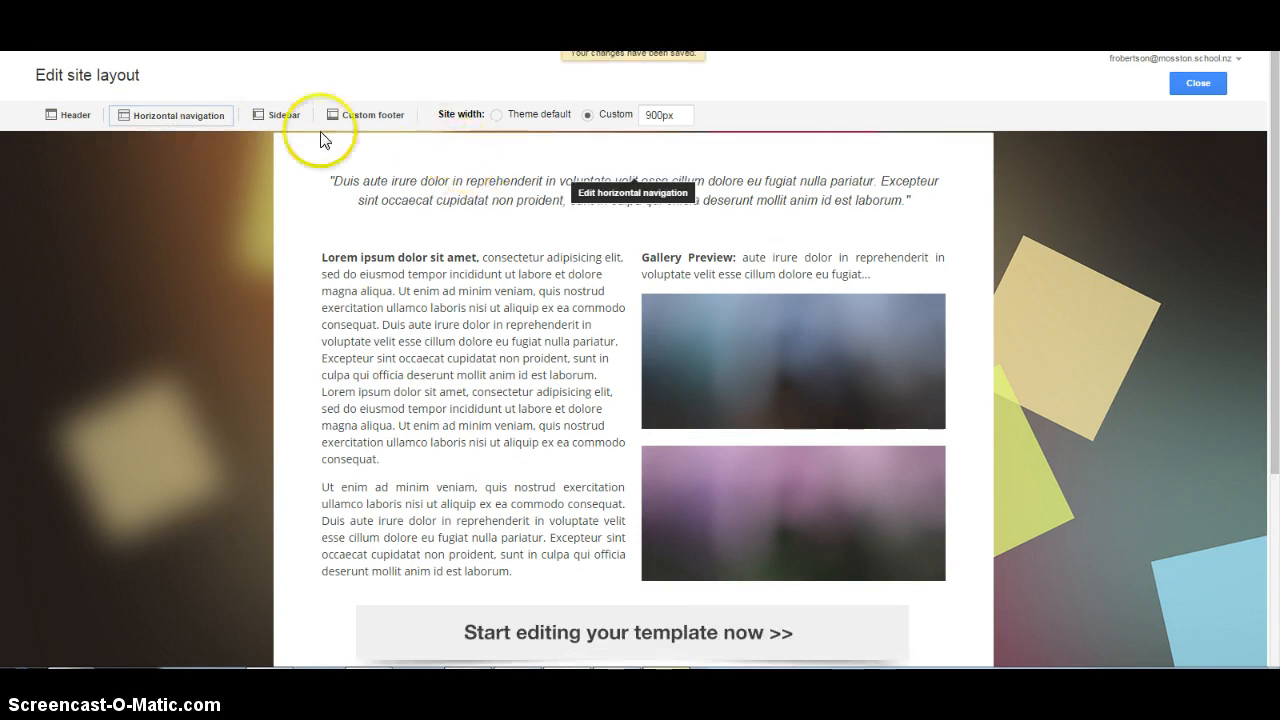
left_click(171, 115)
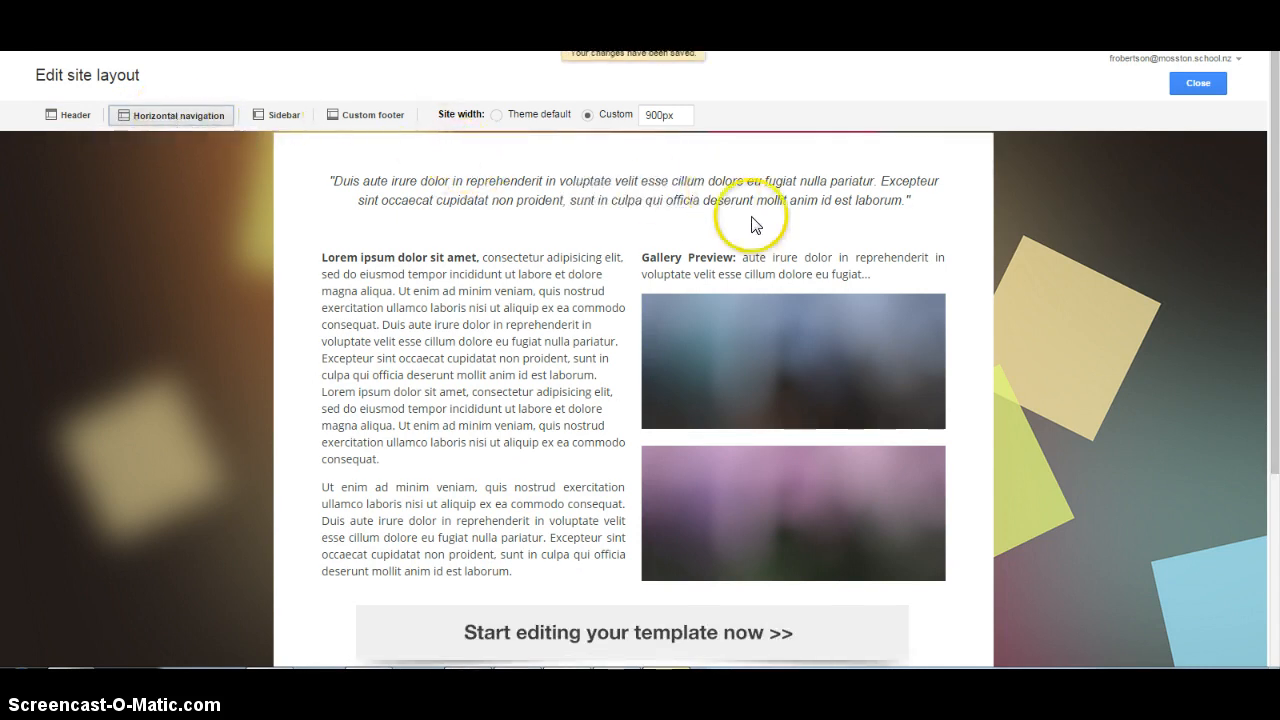
left_click(54, 115)
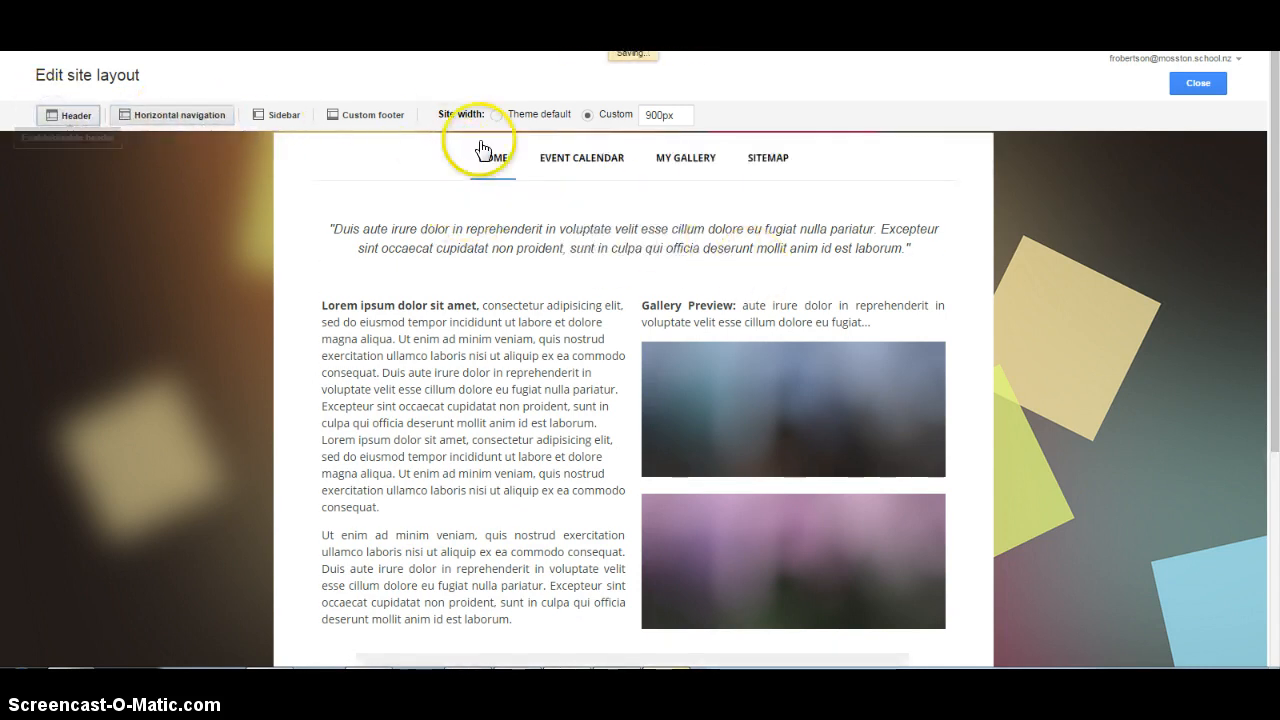
Remove the Event Calendar and My Gallery pages from the horizontal navigation.
left_click(486, 156)
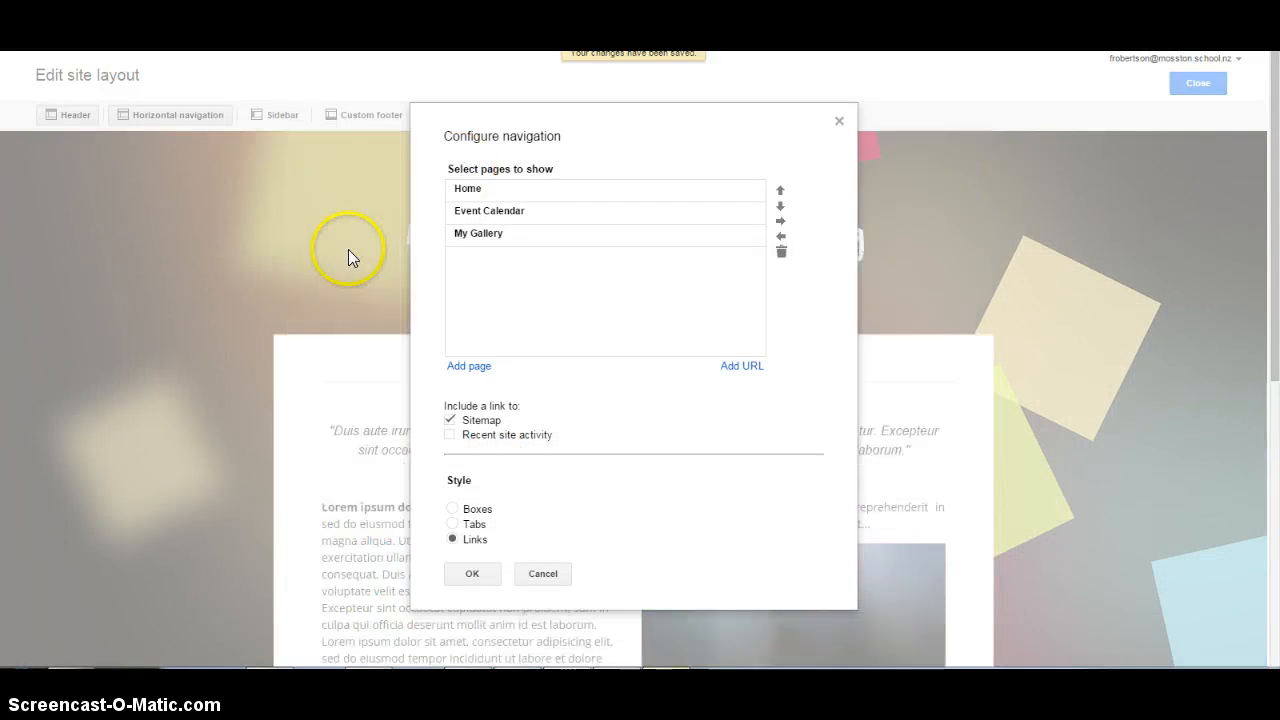
left_click(535, 220)
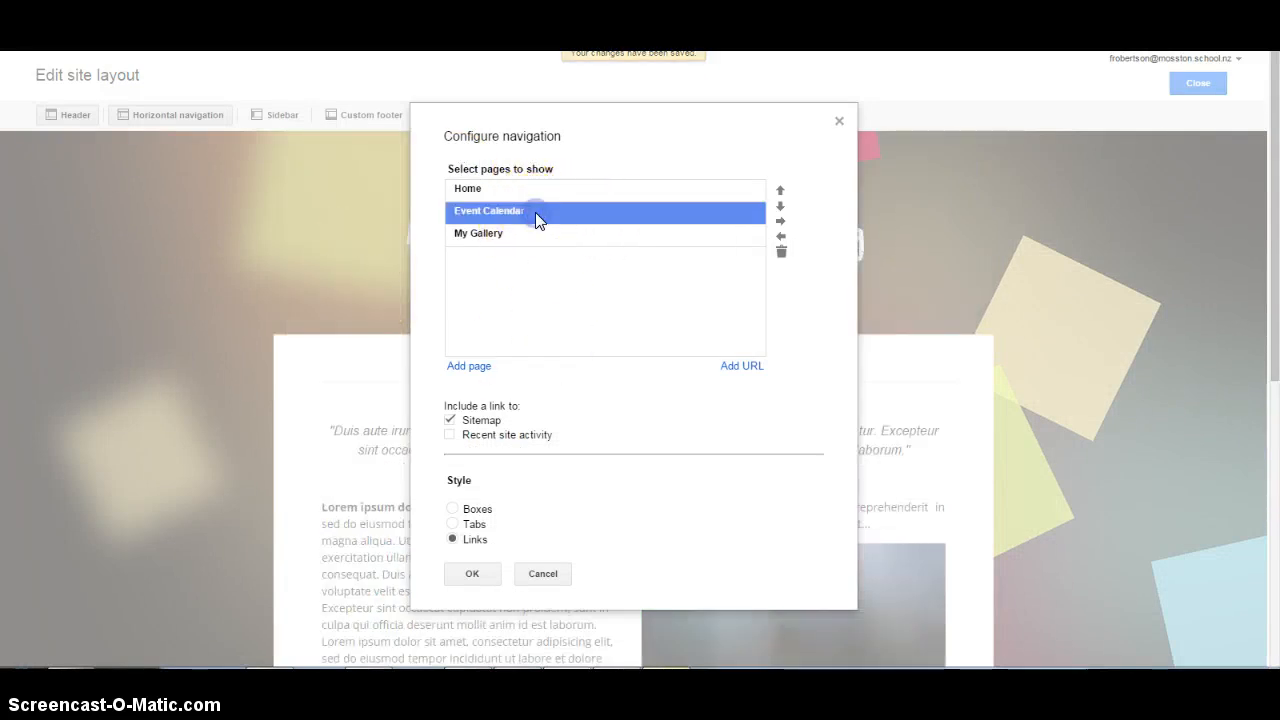
left_click(782, 253)
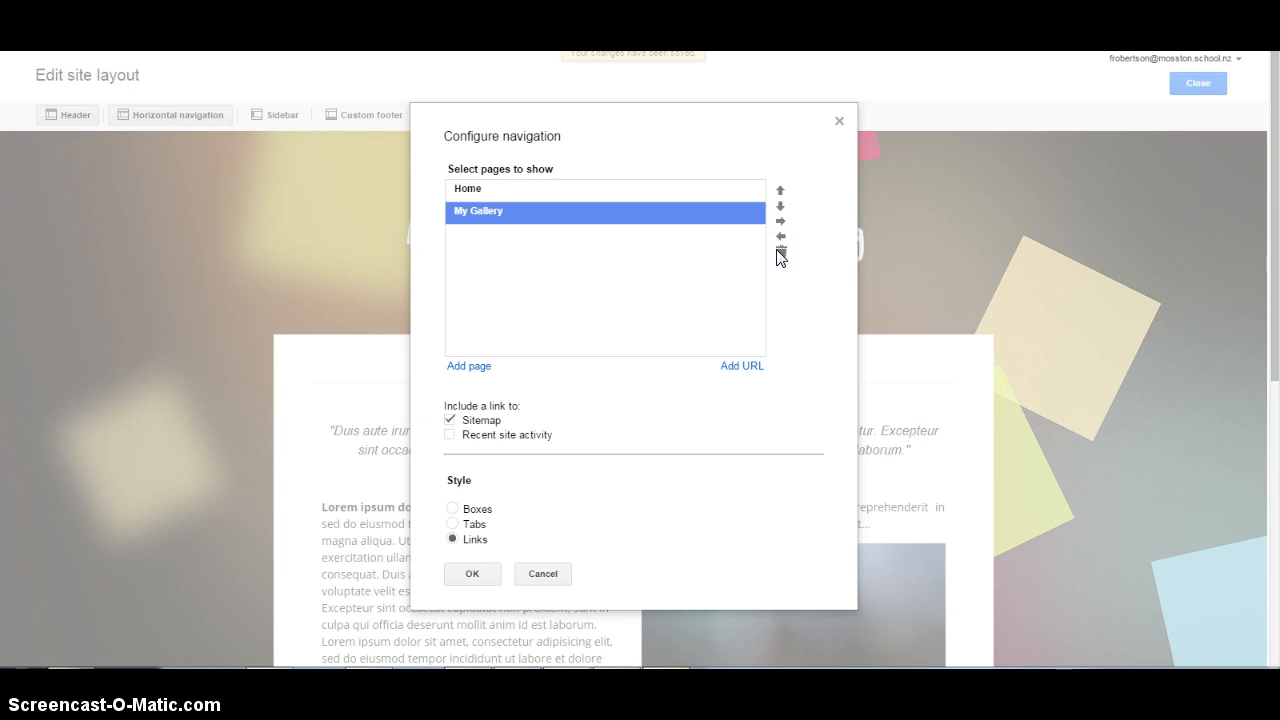
left_click(782, 253)
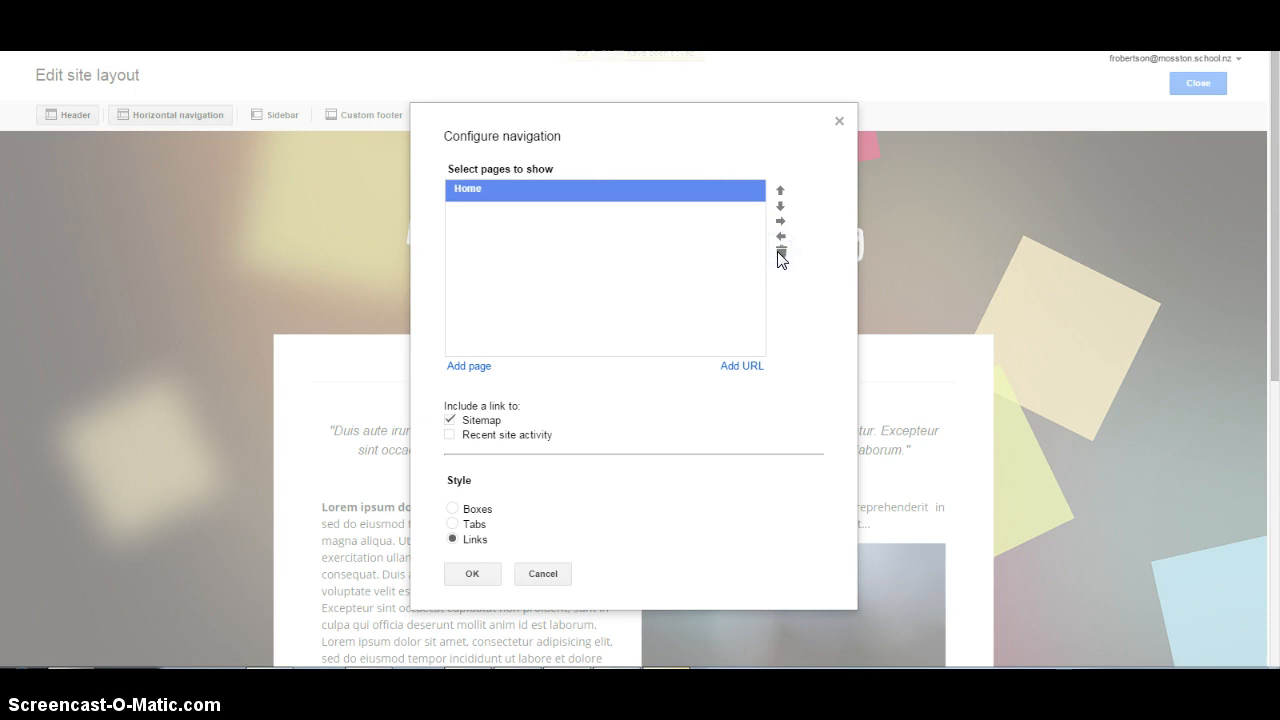
Add the Numeracy and Professional Readings pages to the horizontal navigation and set its style to Tabs.
left_click(476, 366)
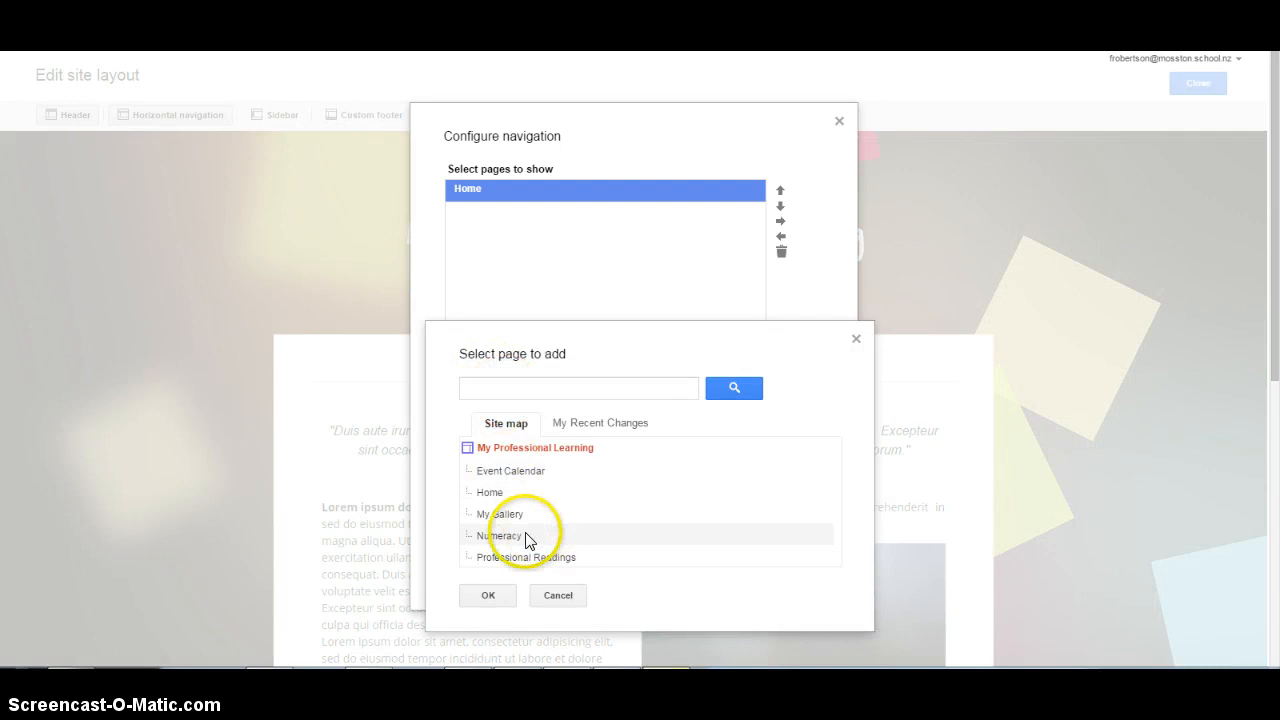
left_click(503, 540)
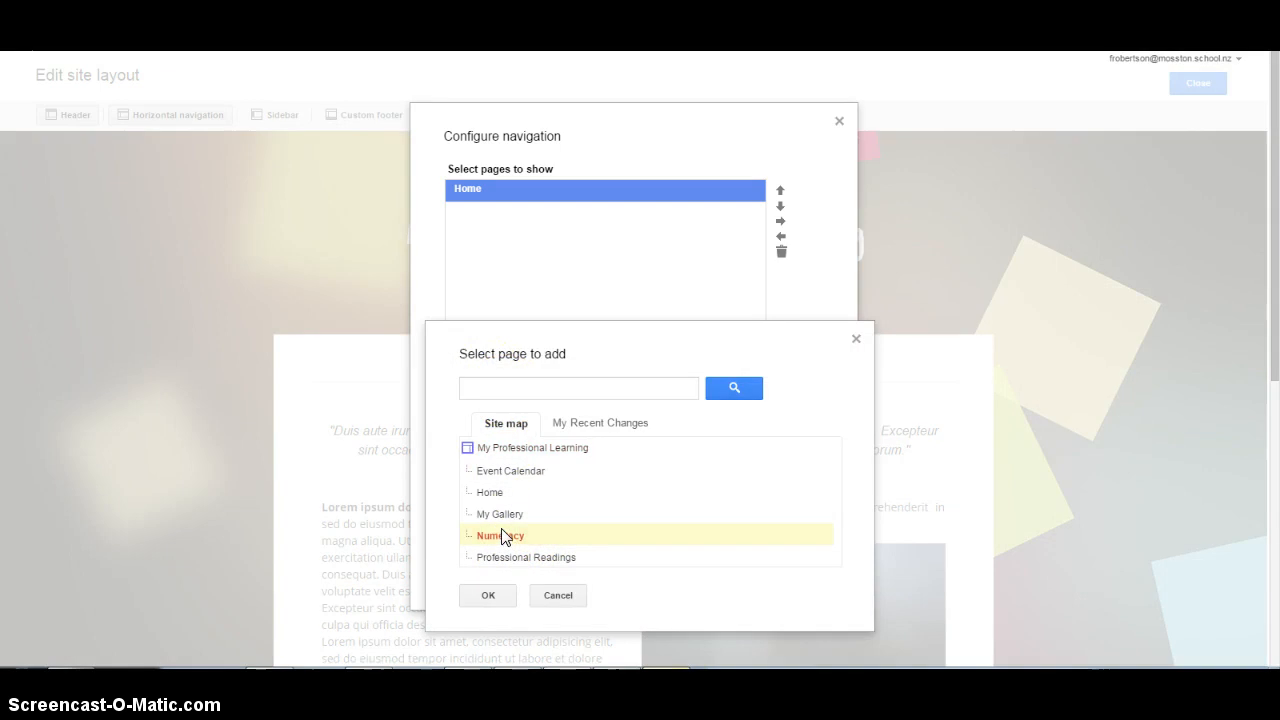
left_click(487, 595)
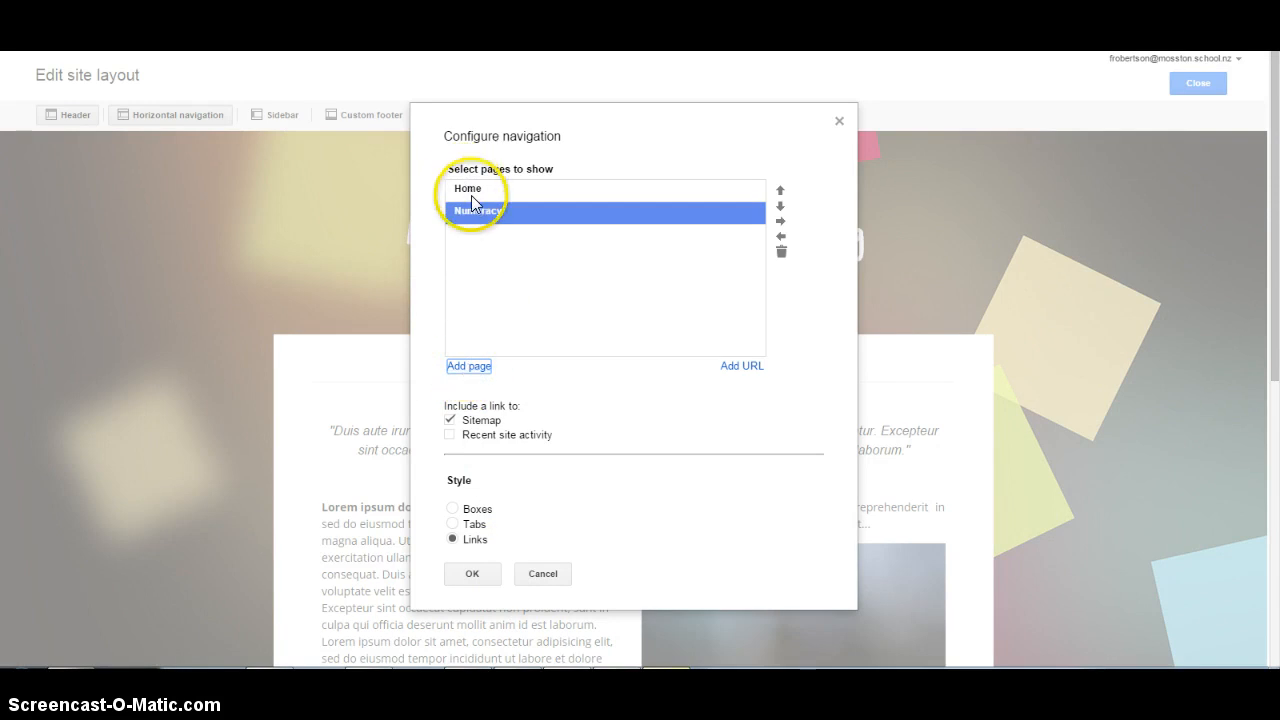
left_click(466, 366)
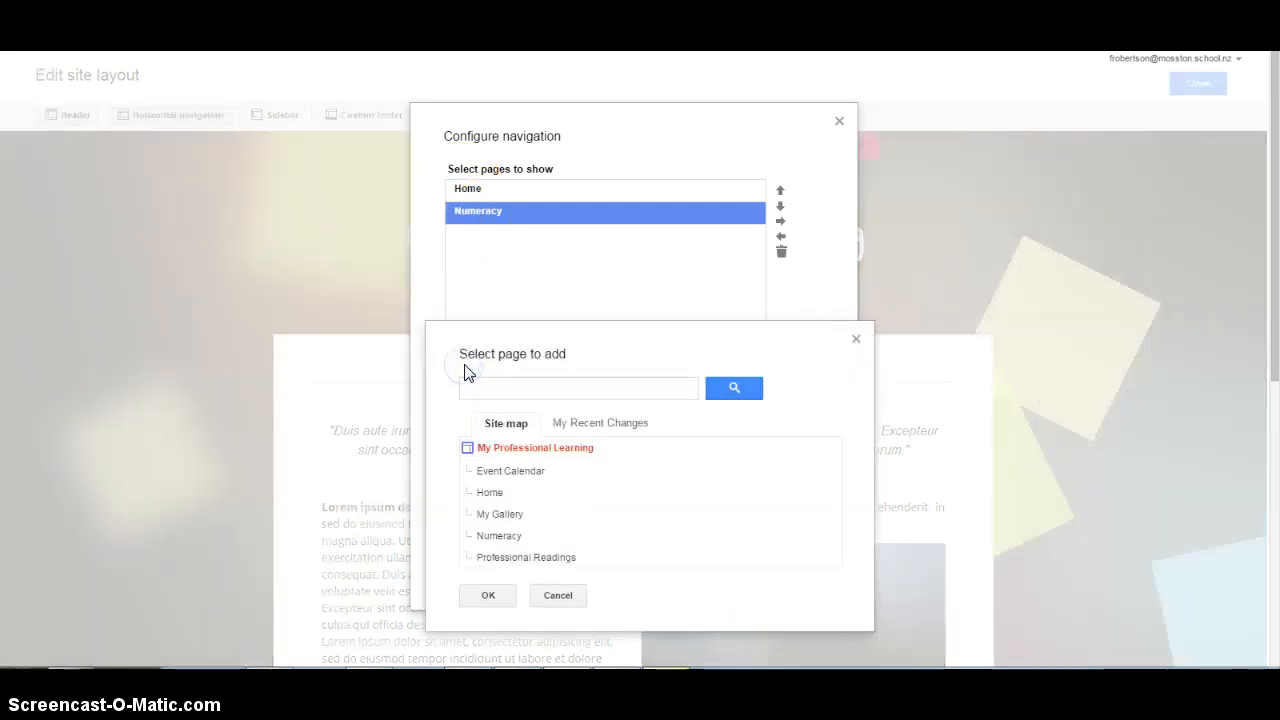
left_click(520, 560)
left_click(489, 596)
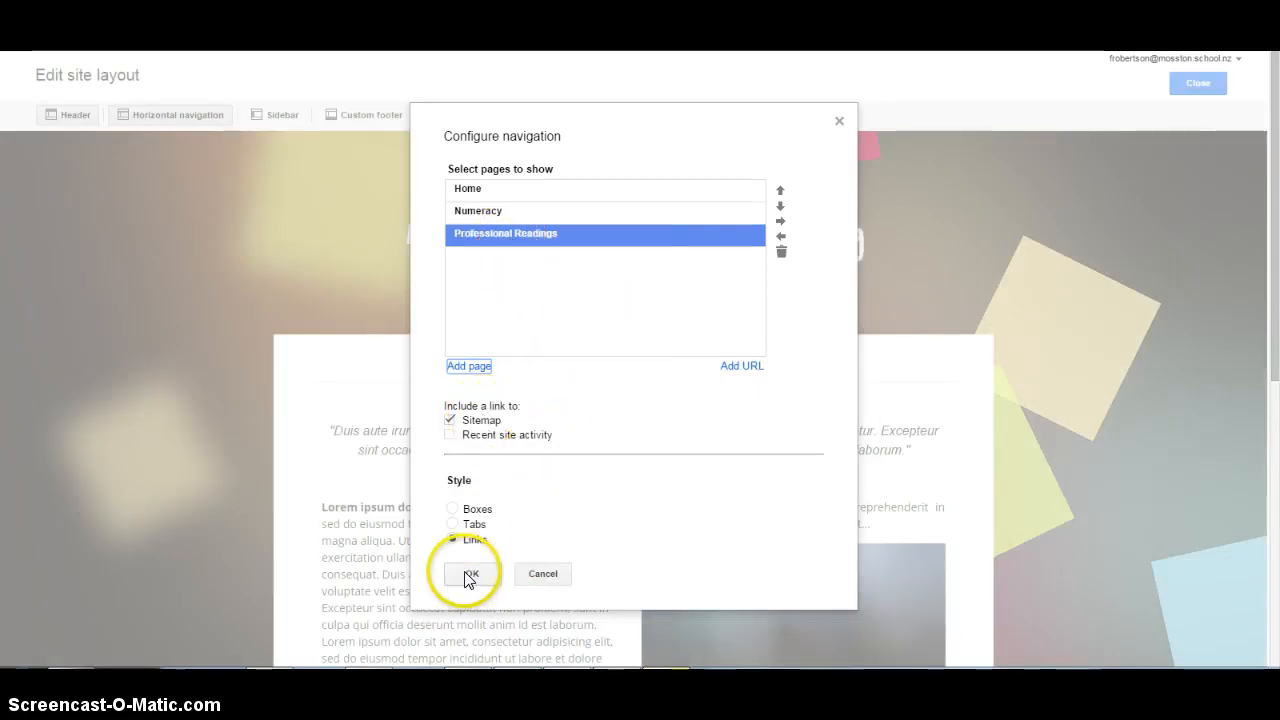
left_click(454, 525)
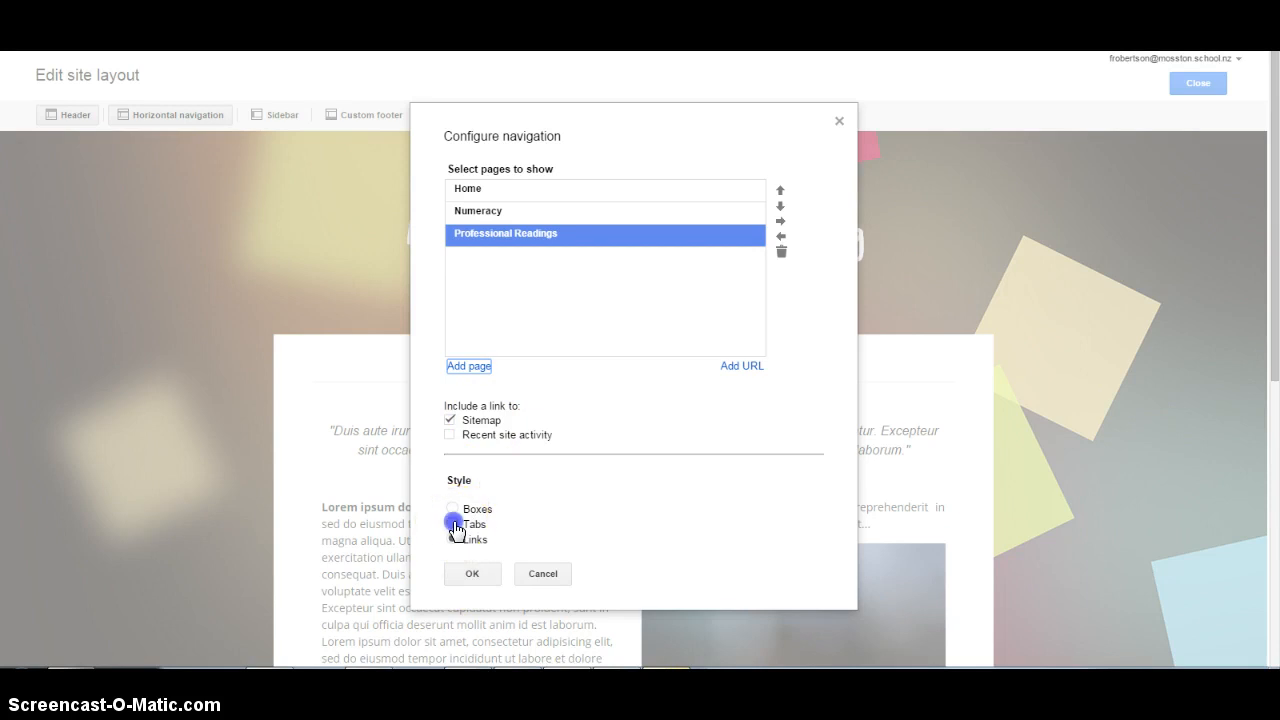
left_click(472, 573)
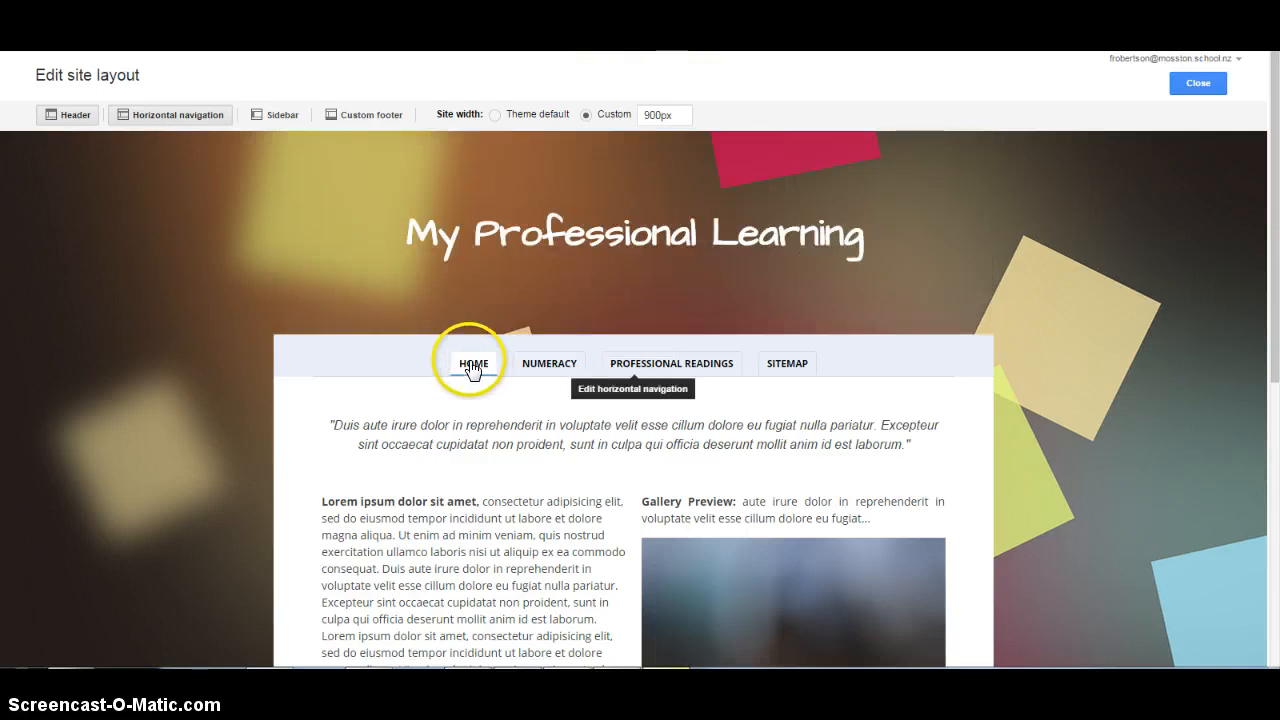
Turn only the horizontal navigation off and on again in the site layout.
left_click(172, 116)
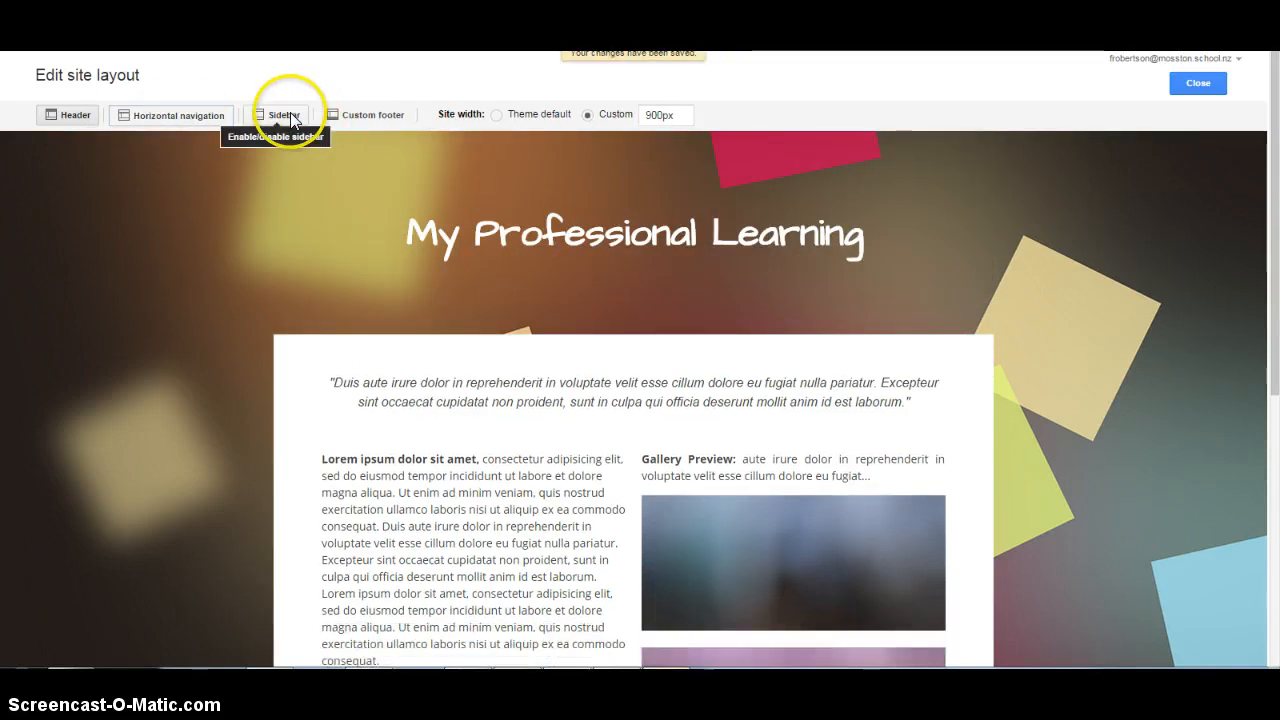
left_click(180, 118)
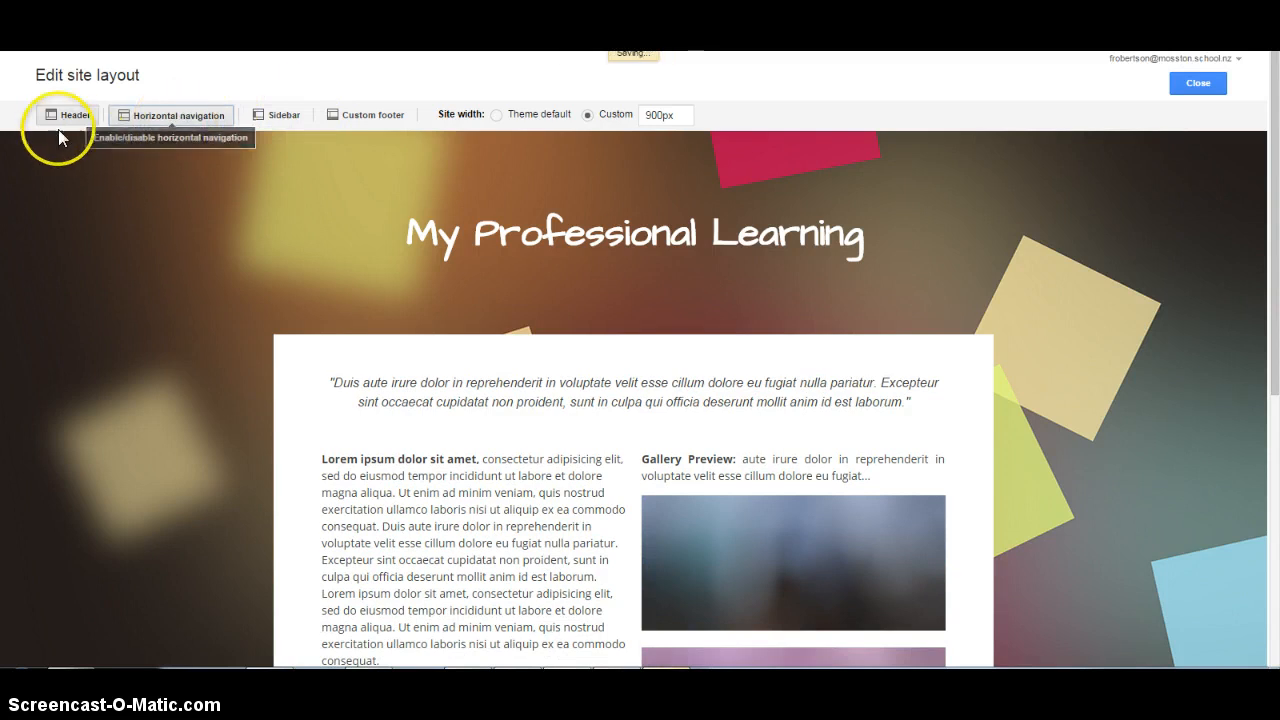
left_click(160, 116)
Enable the sidebar in the site layout and close the layout editor.
left_click(281, 115)
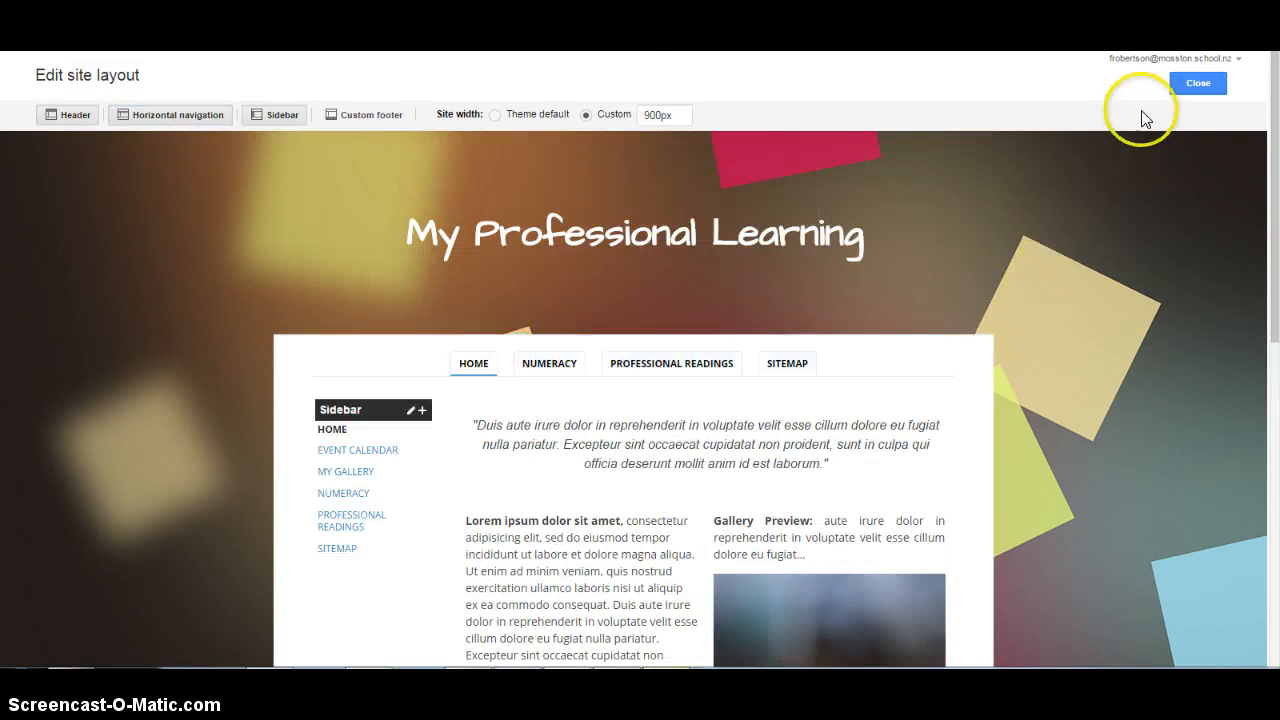
left_click(1198, 84)
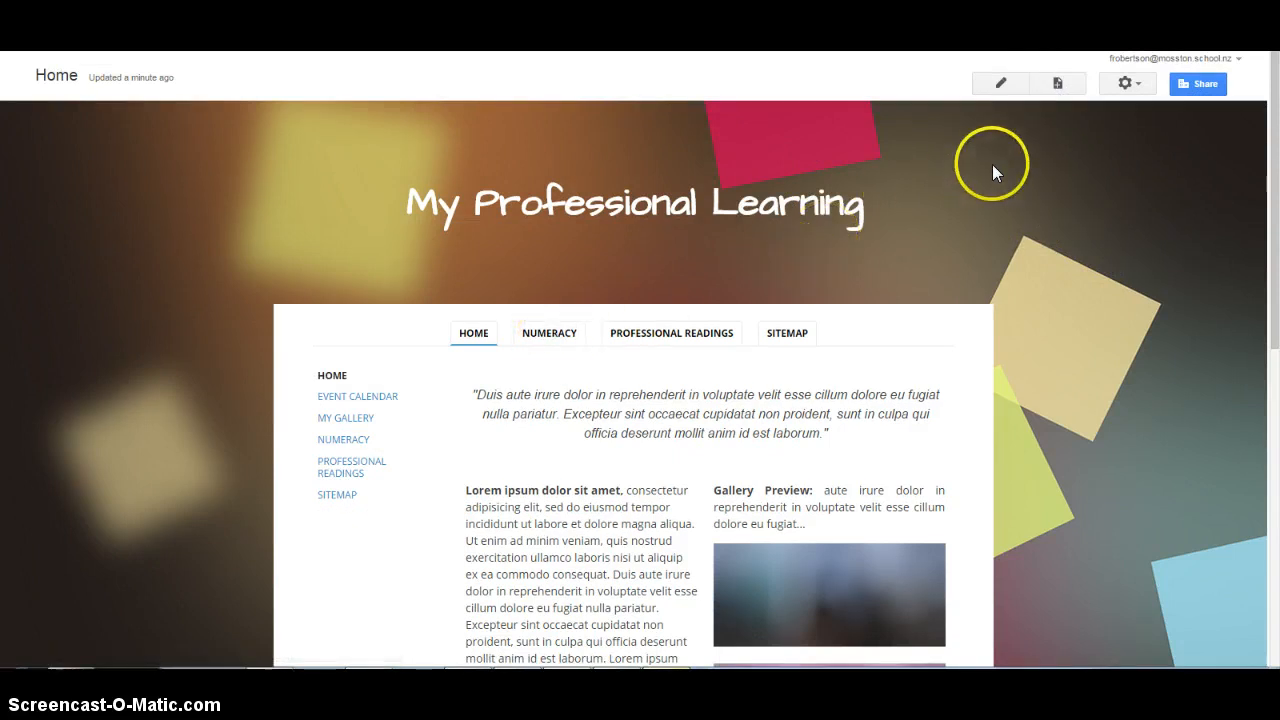
Create a top-level page named "Teaching of other Strand" using the Web Page template and save it.
left_click(1057, 82)
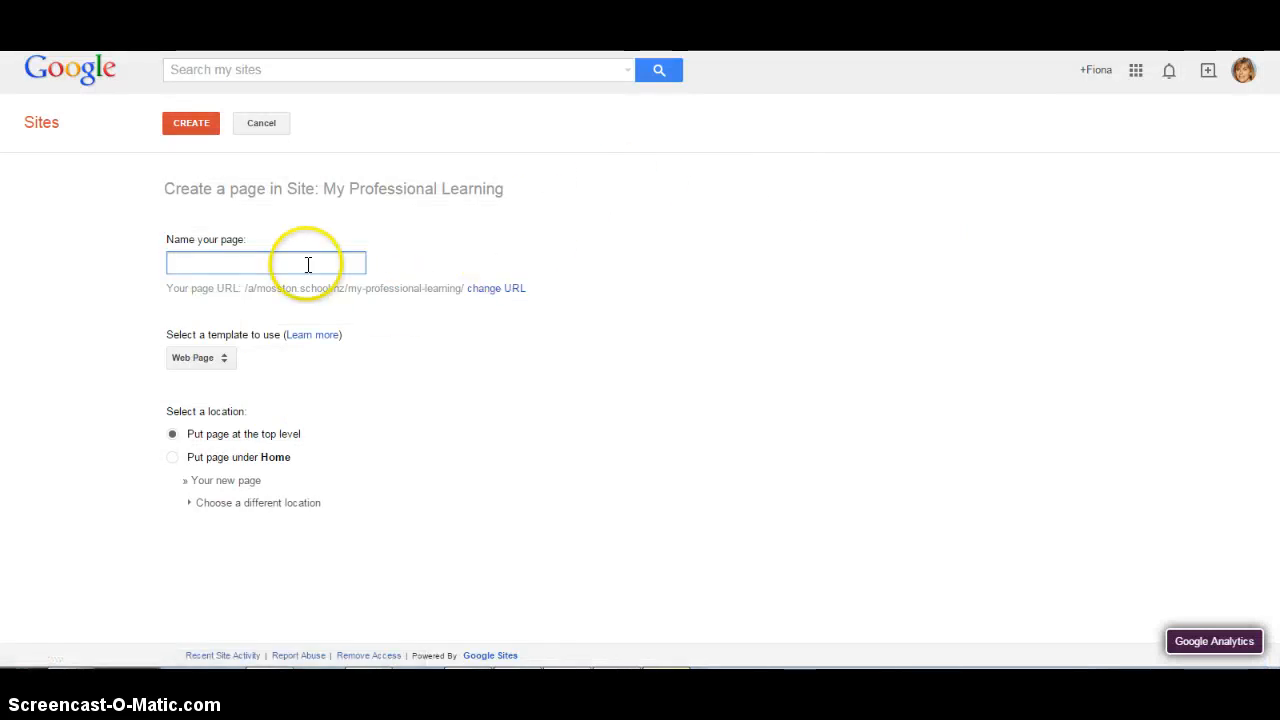
type("Str")
key("BackSpace")
key("BackSpace")
key("BackSpace")
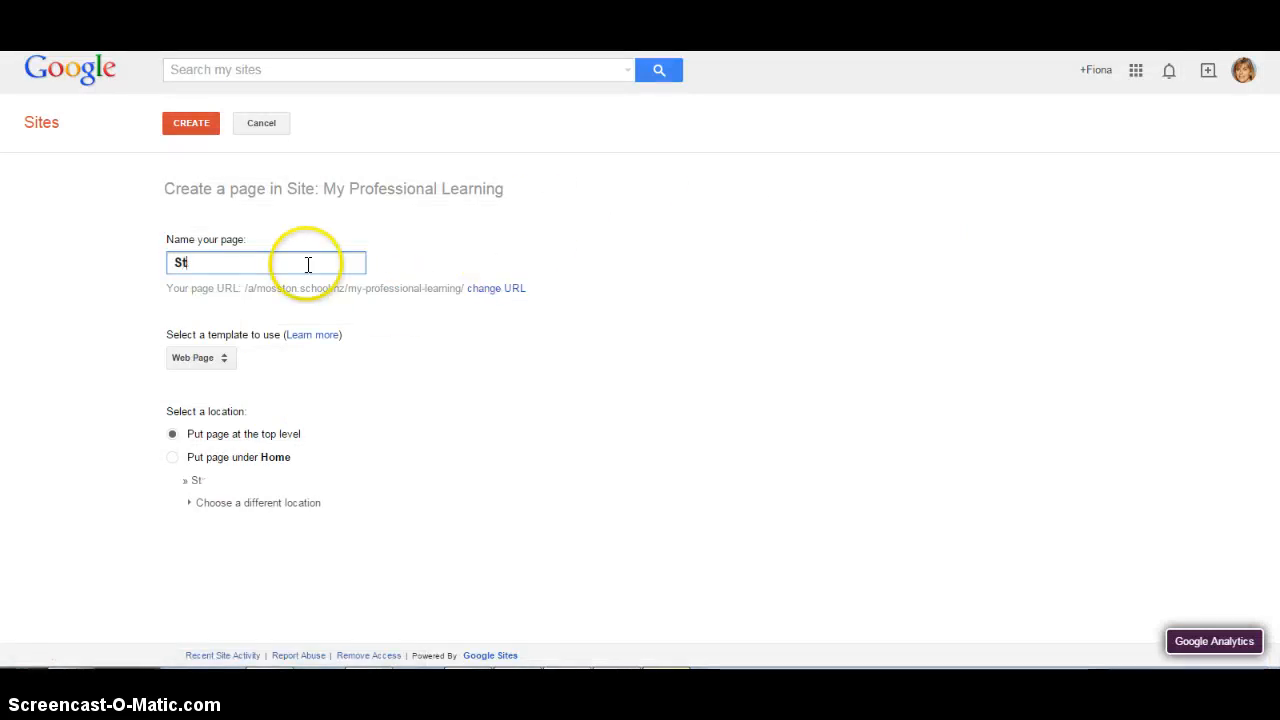
type("Teaching of other Strand")
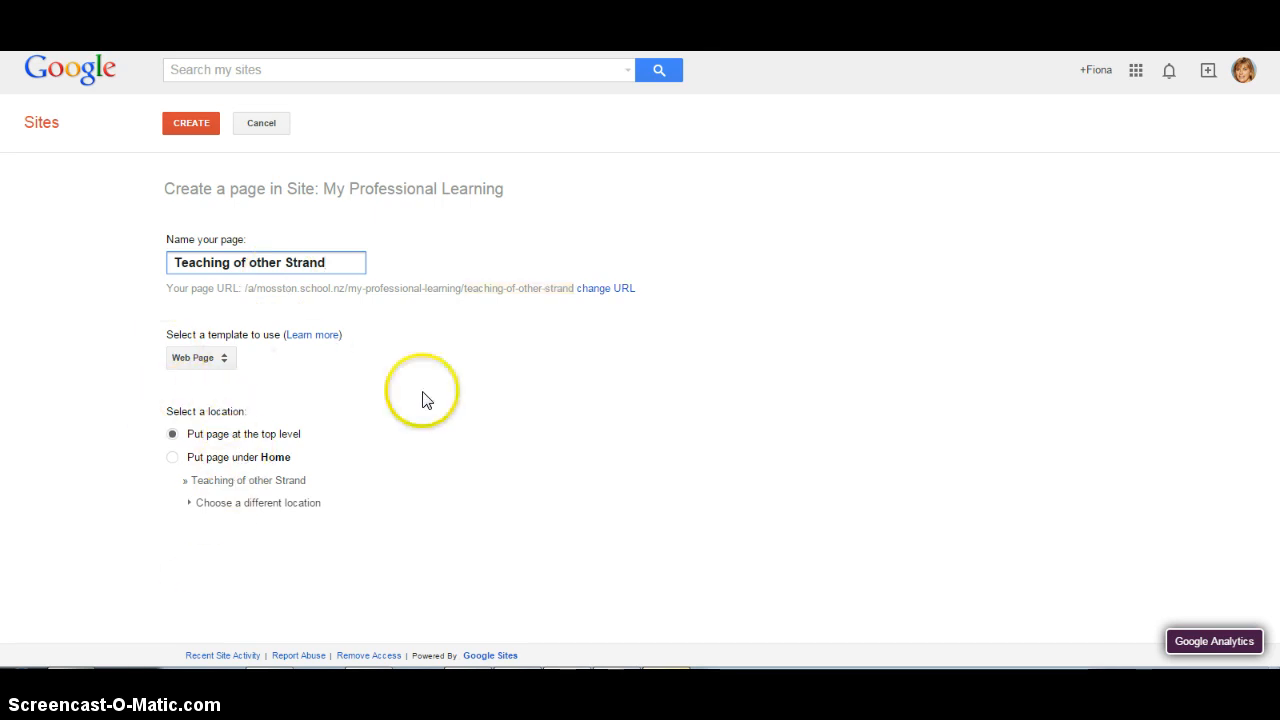
left_click(189, 128)
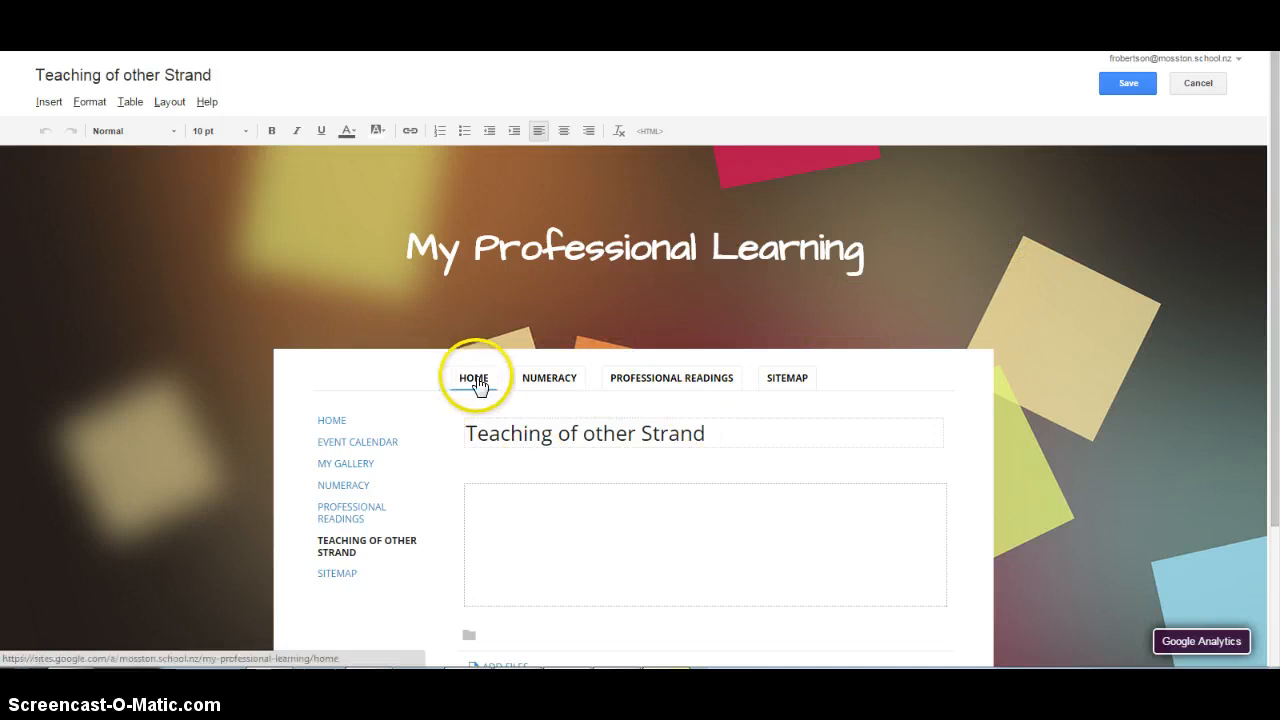
left_click(618, 390)
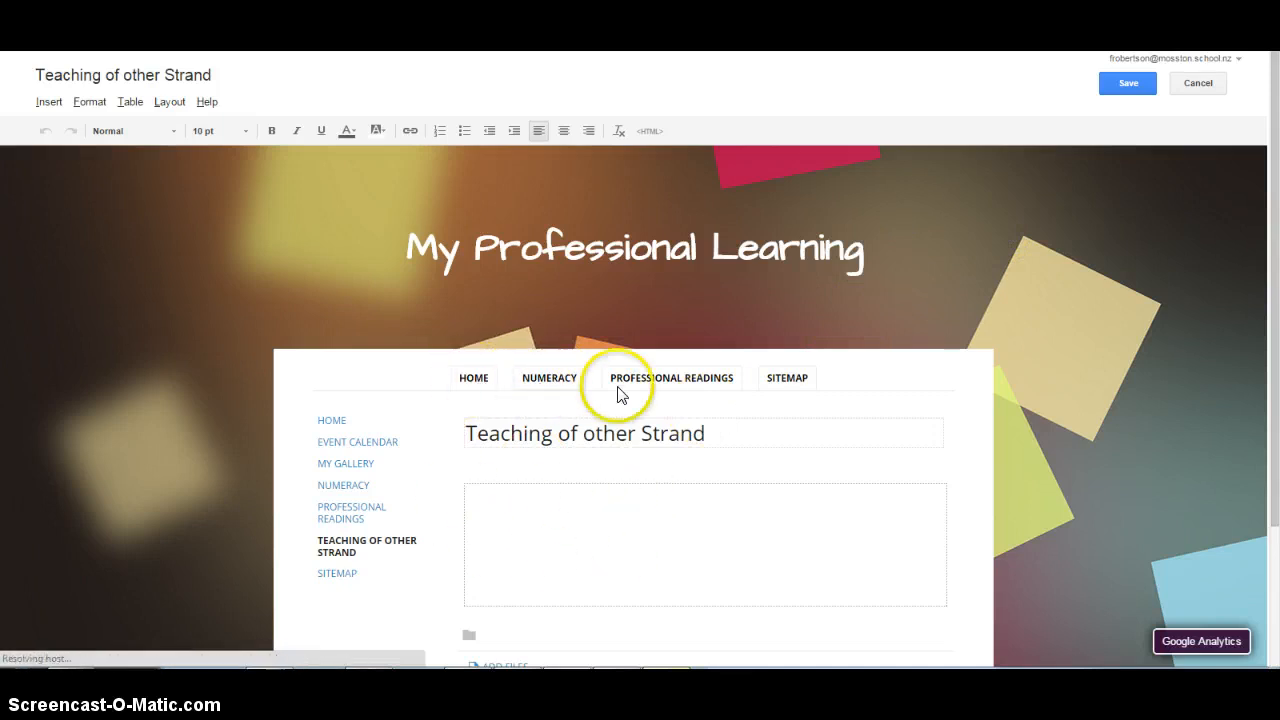
left_click(1128, 82)
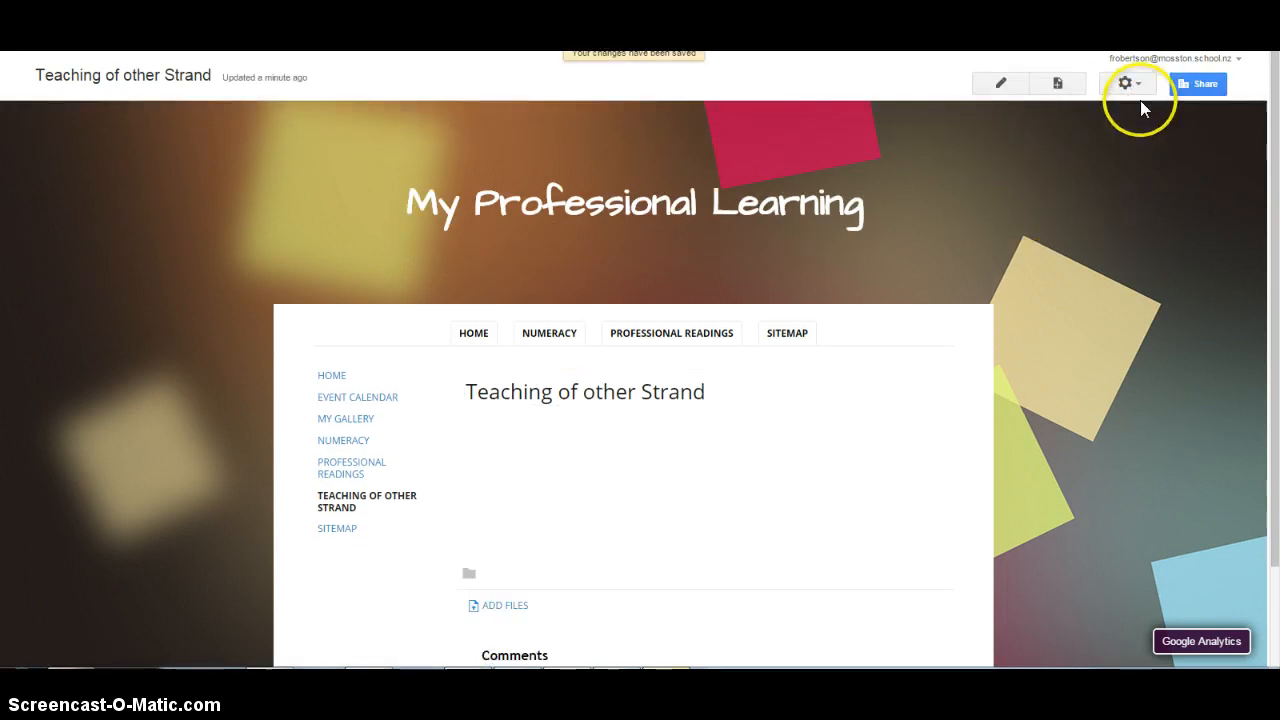
Reopen the site layout for editing and disable the sidebar.
left_click(1128, 84)
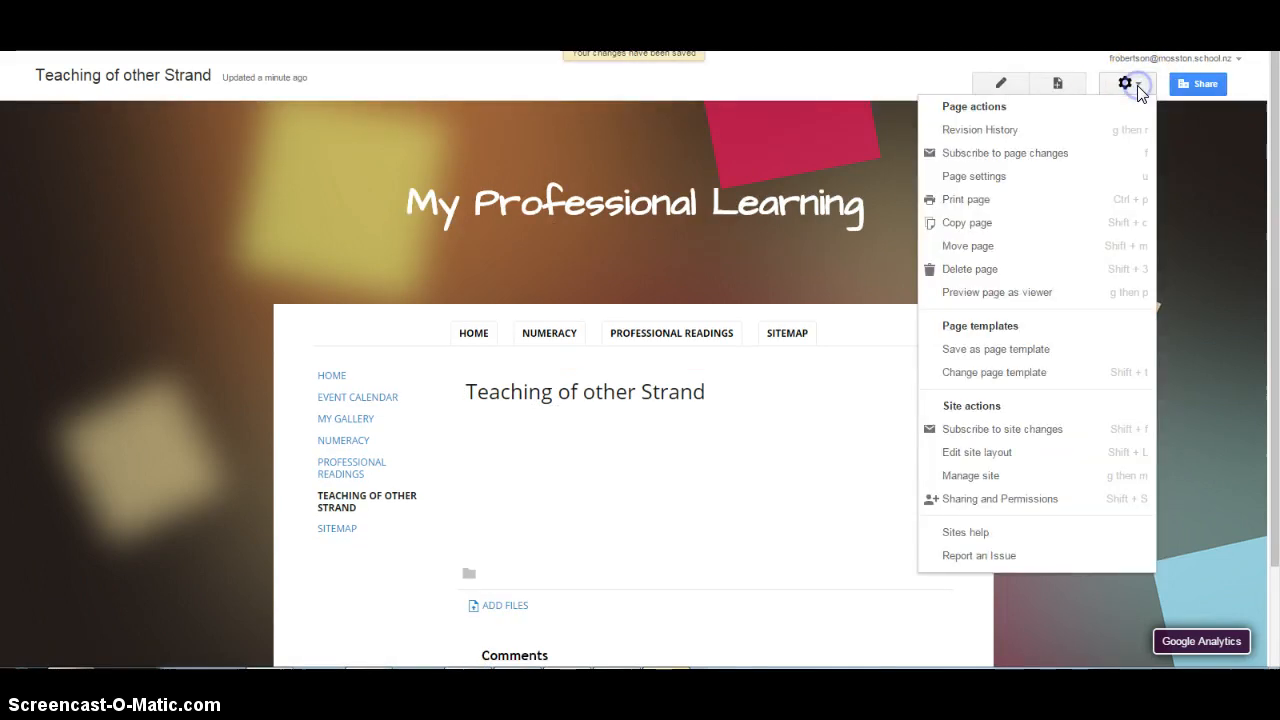
left_click(975, 452)
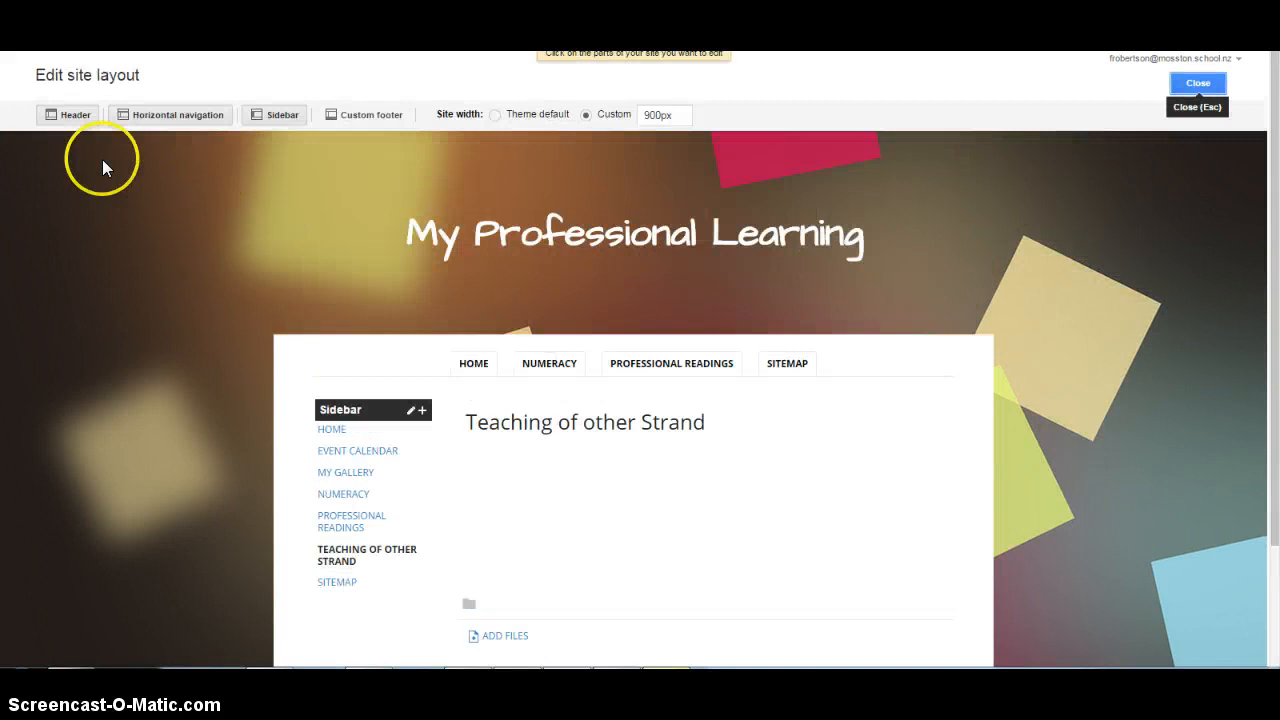
left_click(282, 118)
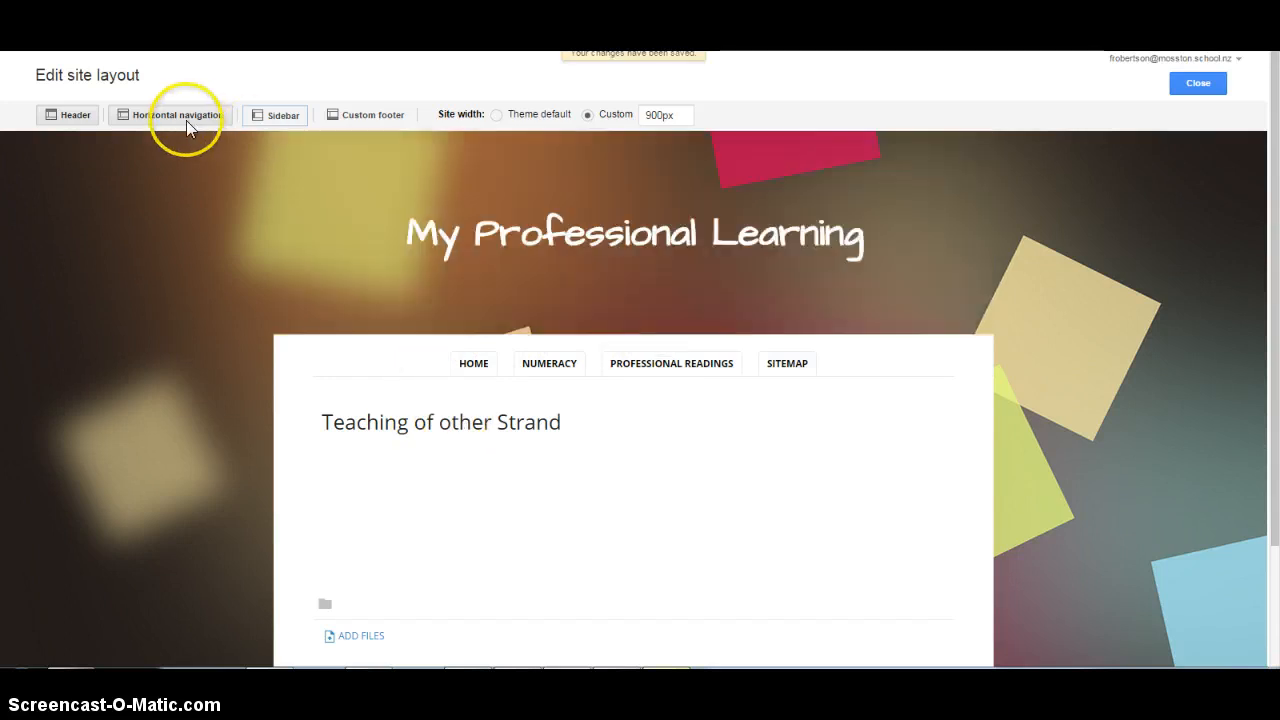
Add the "Teaching of other Strand" page to the pages shown in the horizontal navigation.
left_click(467, 366)
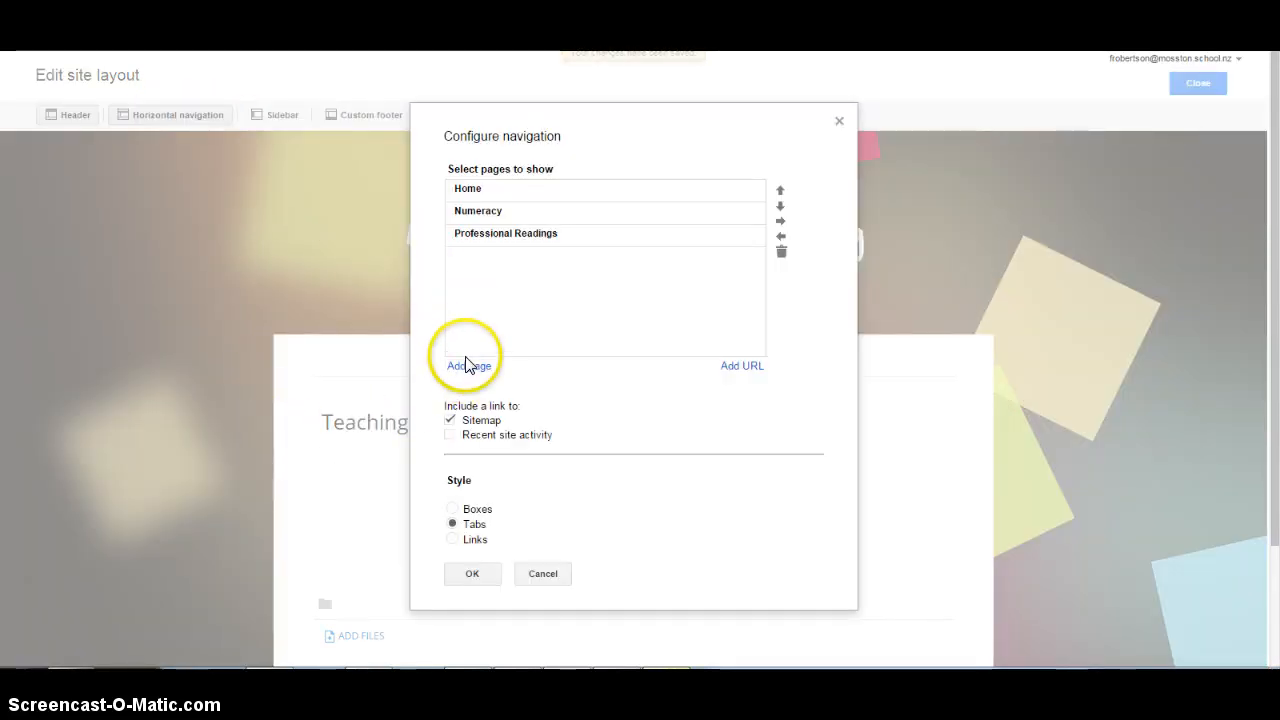
left_click(469, 368)
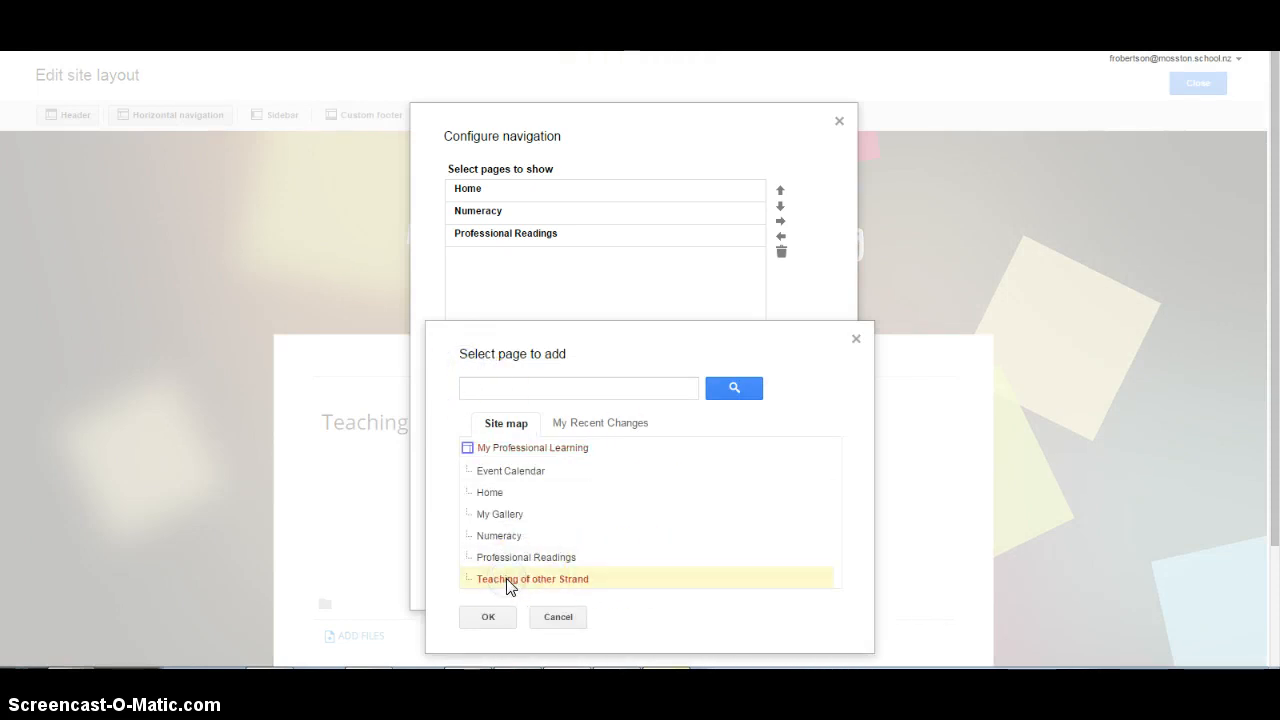
left_click(488, 616)
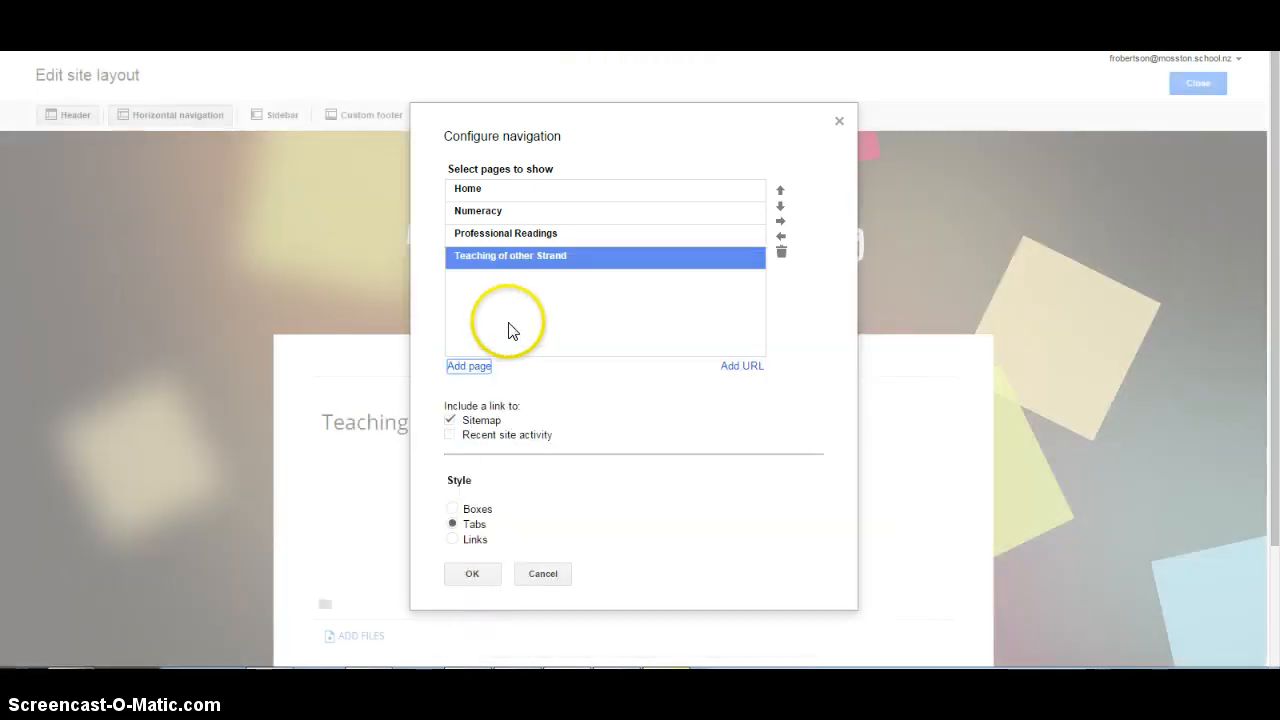
Move "Teaching of other Strand" directly below Numeracy in the navigation list and indent it as a Numeracy subpage.
left_click(779, 193)
left_click(779, 193)
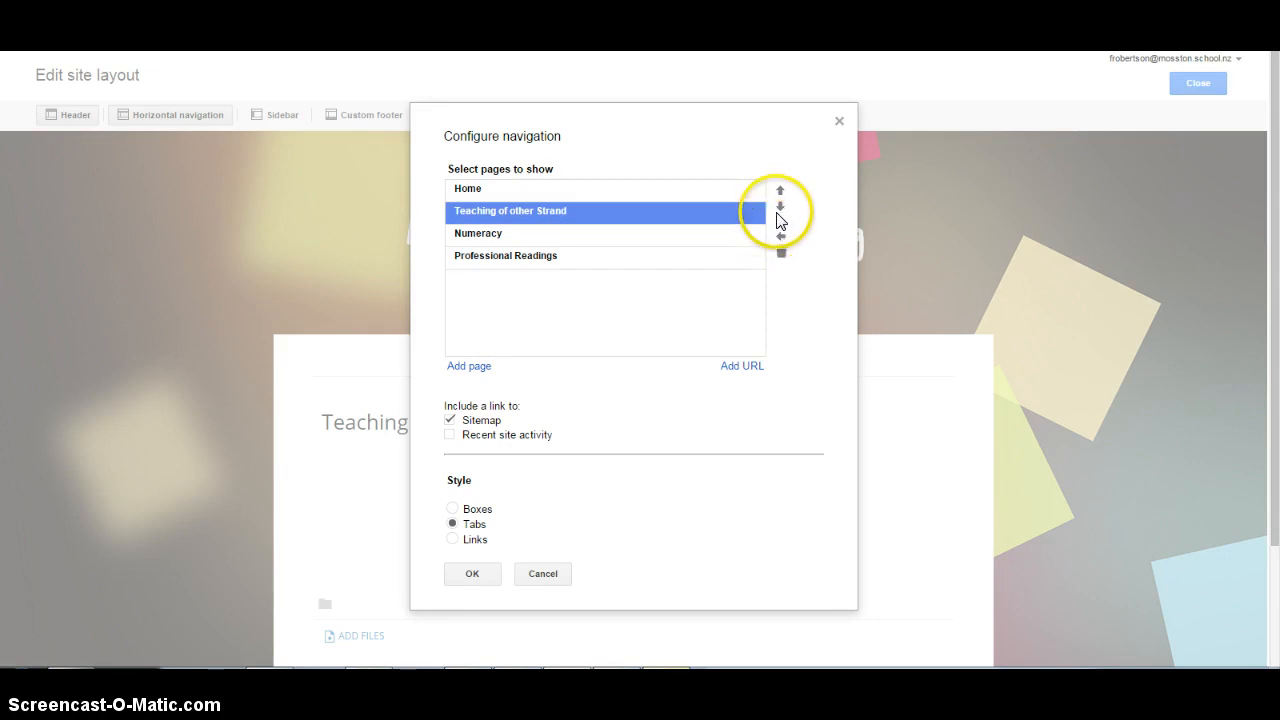
left_click(780, 206)
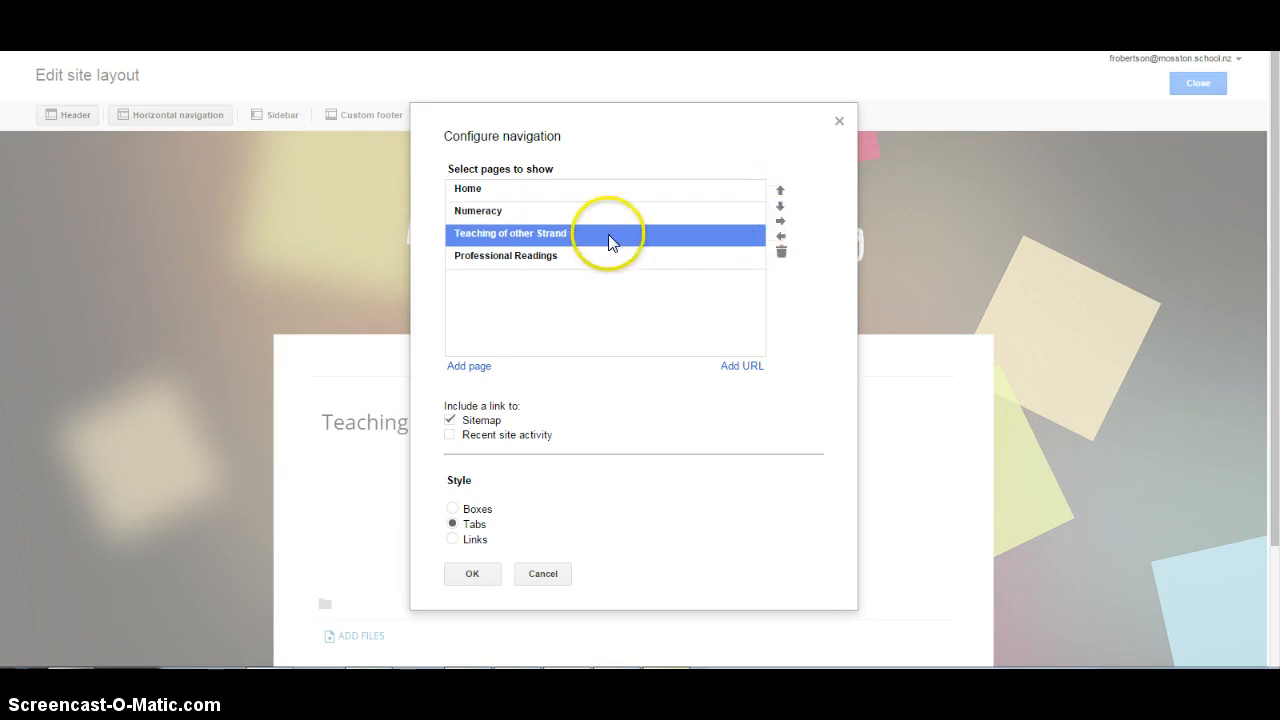
left_click(780, 222)
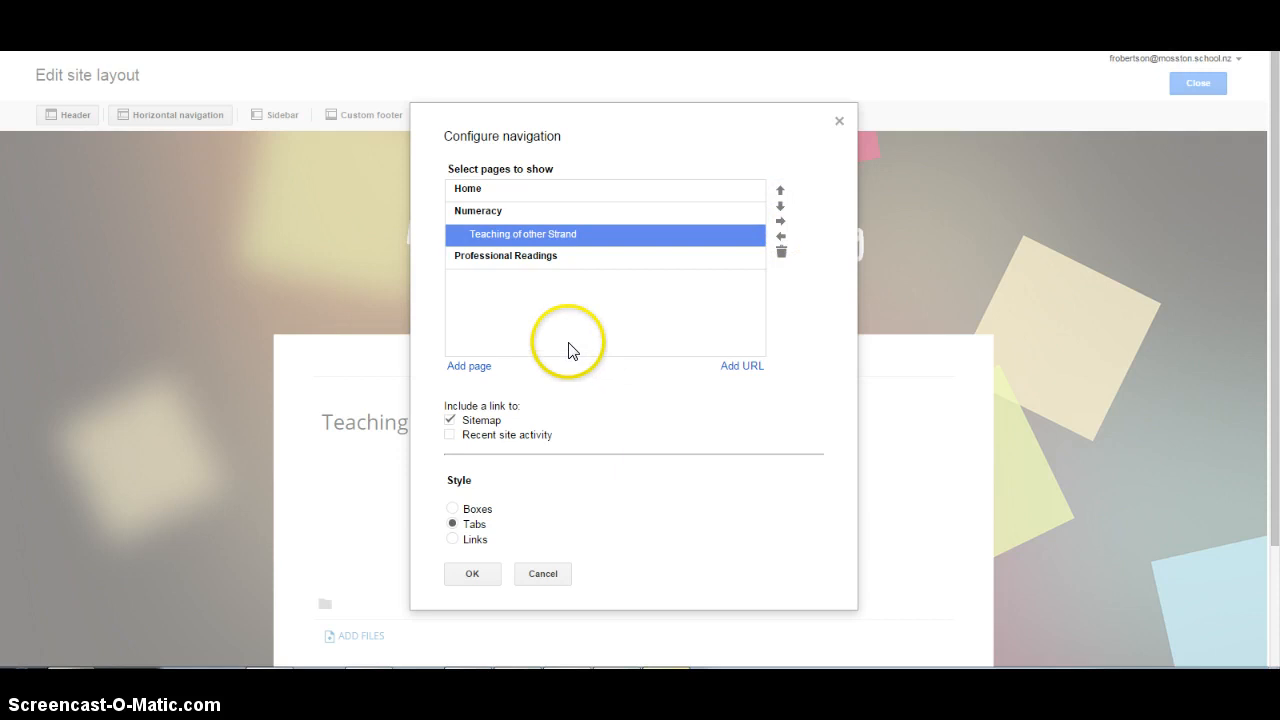
Remove the Sitemap link from the horizontal navigation, keep the Tabs style and apply the navigation settings.
left_click(470, 573)
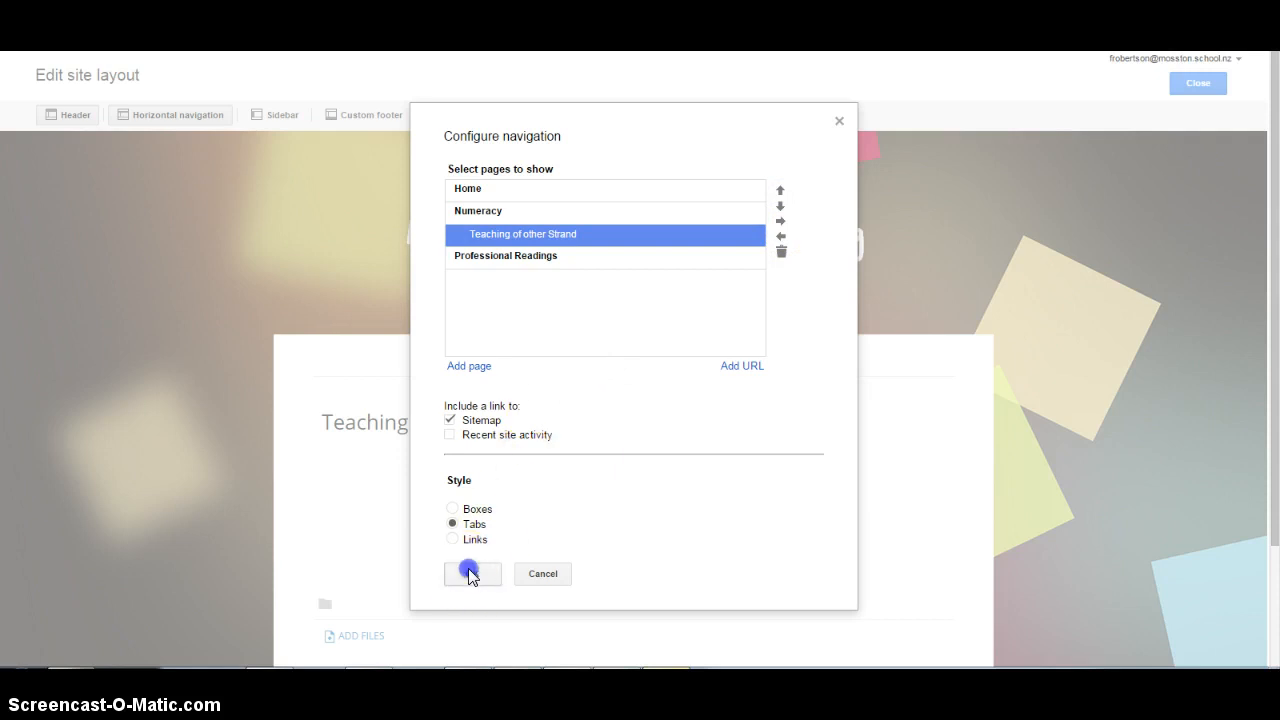
left_click(453, 421)
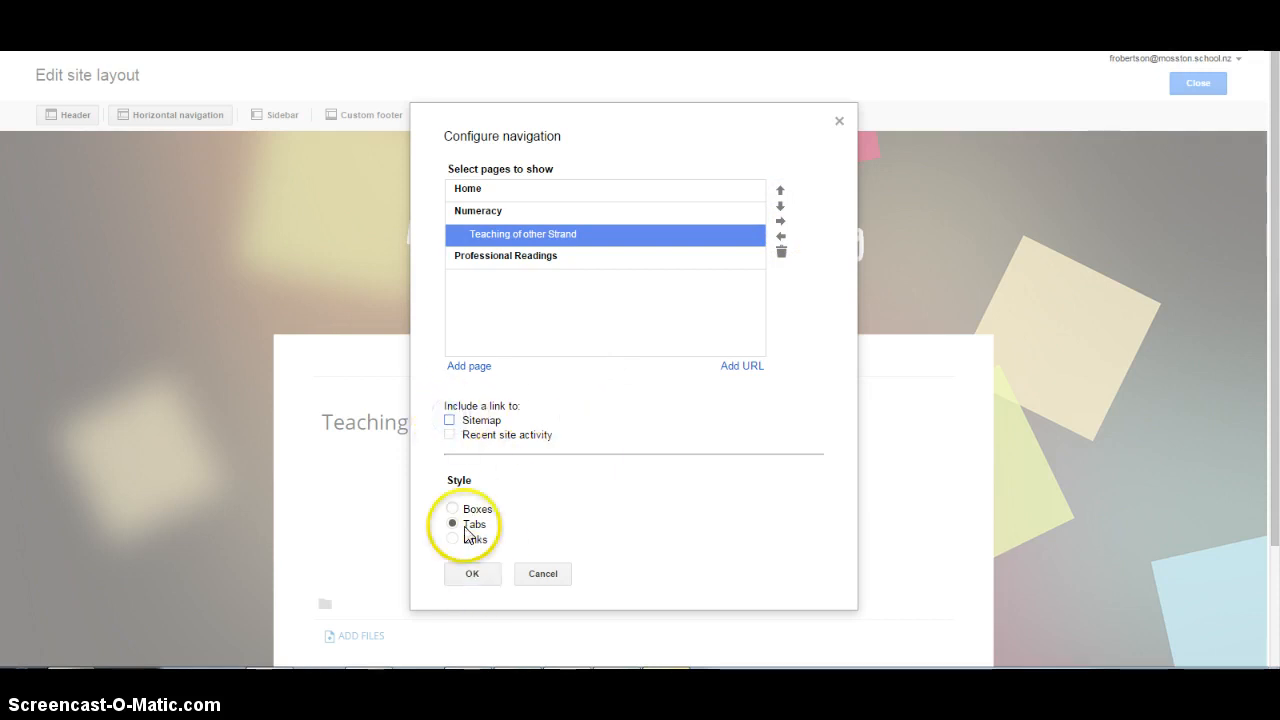
left_click(474, 574)
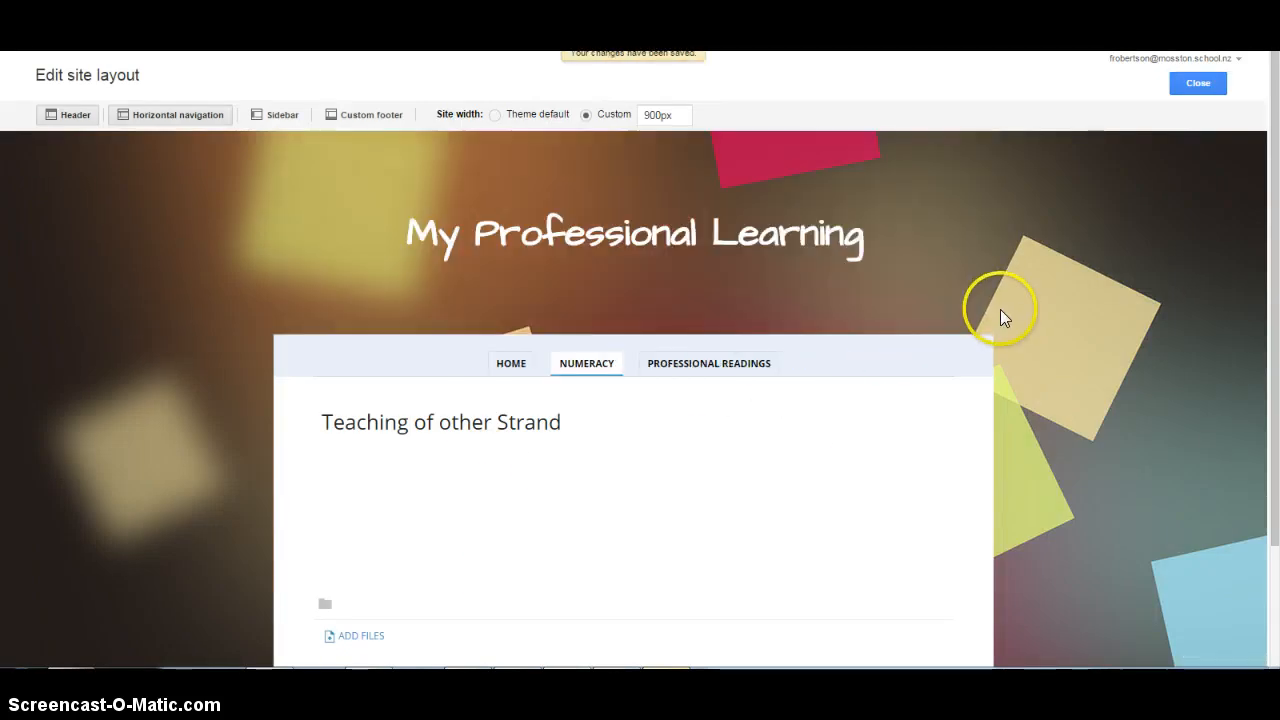
Review the horizontal navigation settings, dismiss them without changes and close the site layout editor.
left_click(583, 373)
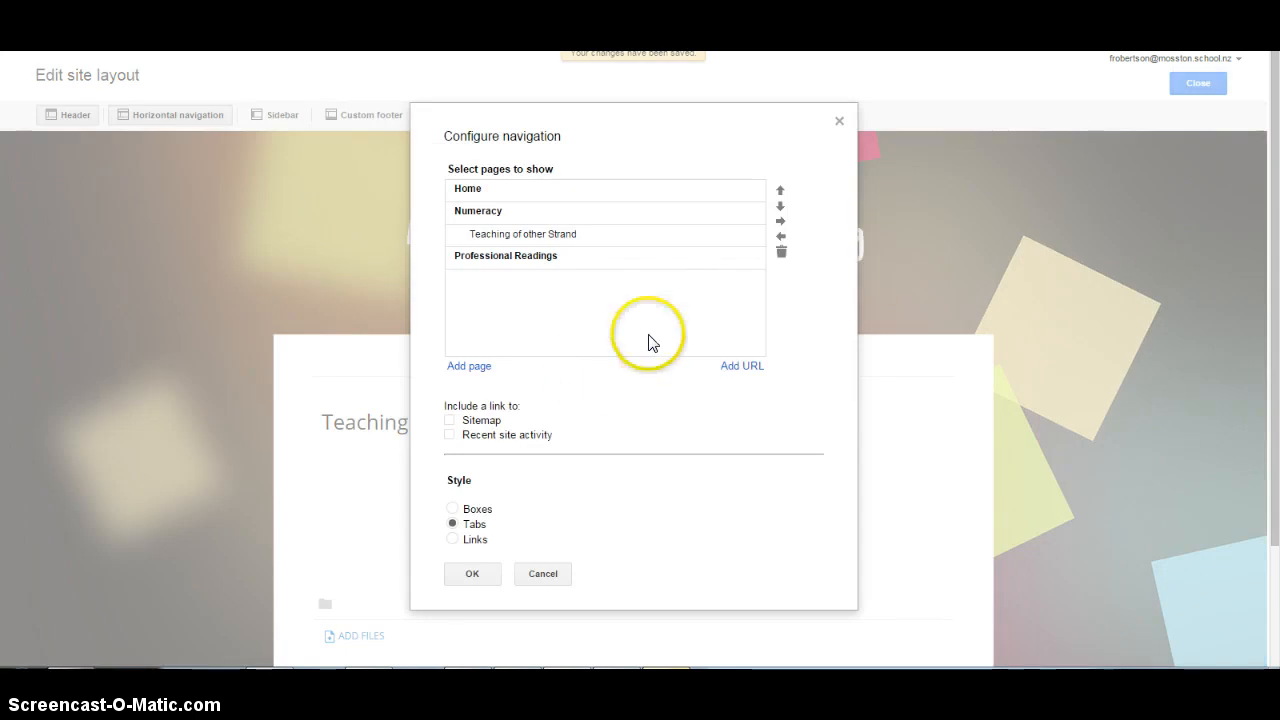
left_click(840, 121)
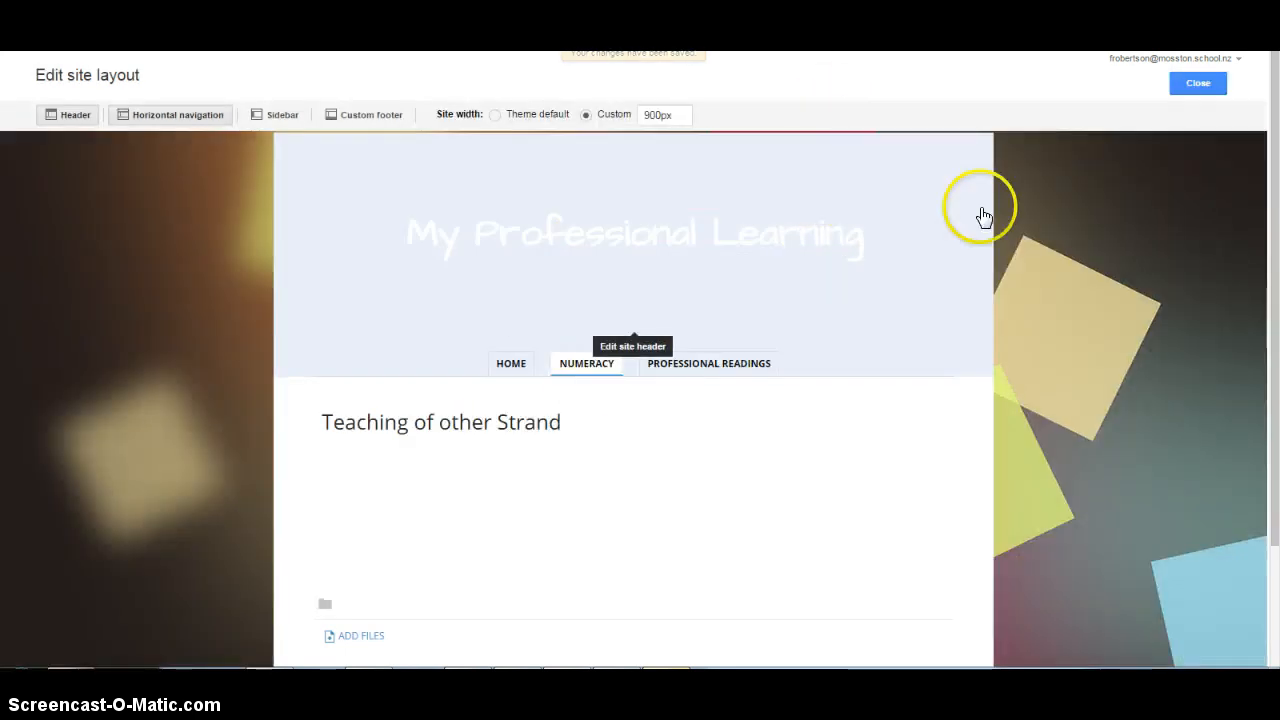
left_click(1212, 83)
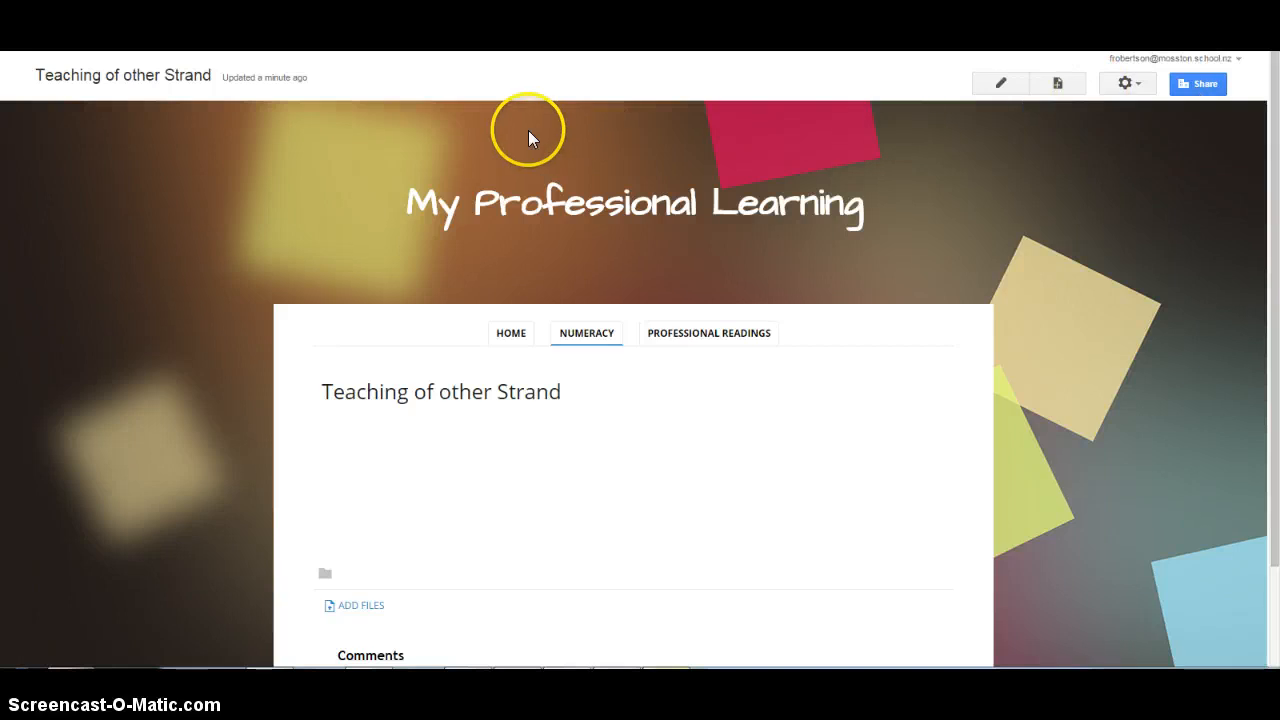
Check the site navigation by visiting Home, Numeracy and its "Teaching of other Strand" subpage, and return to Home.
mouse_move(591, 337)
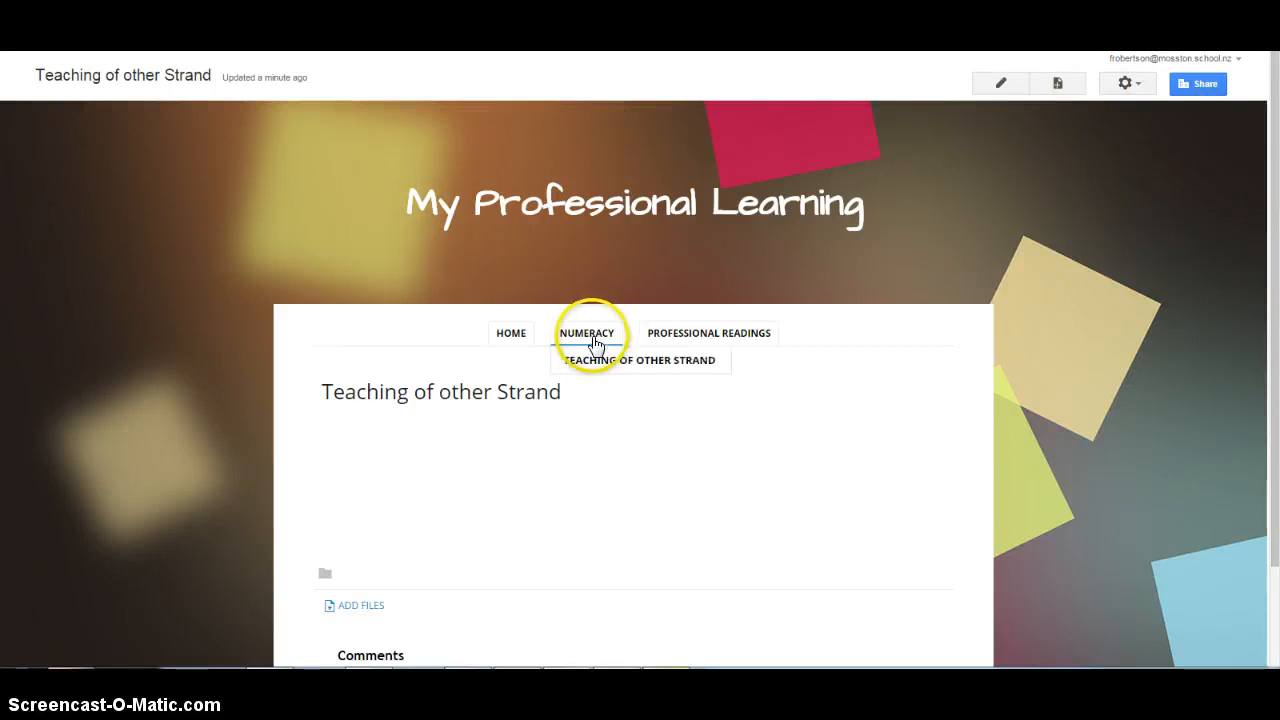
left_click(595, 364)
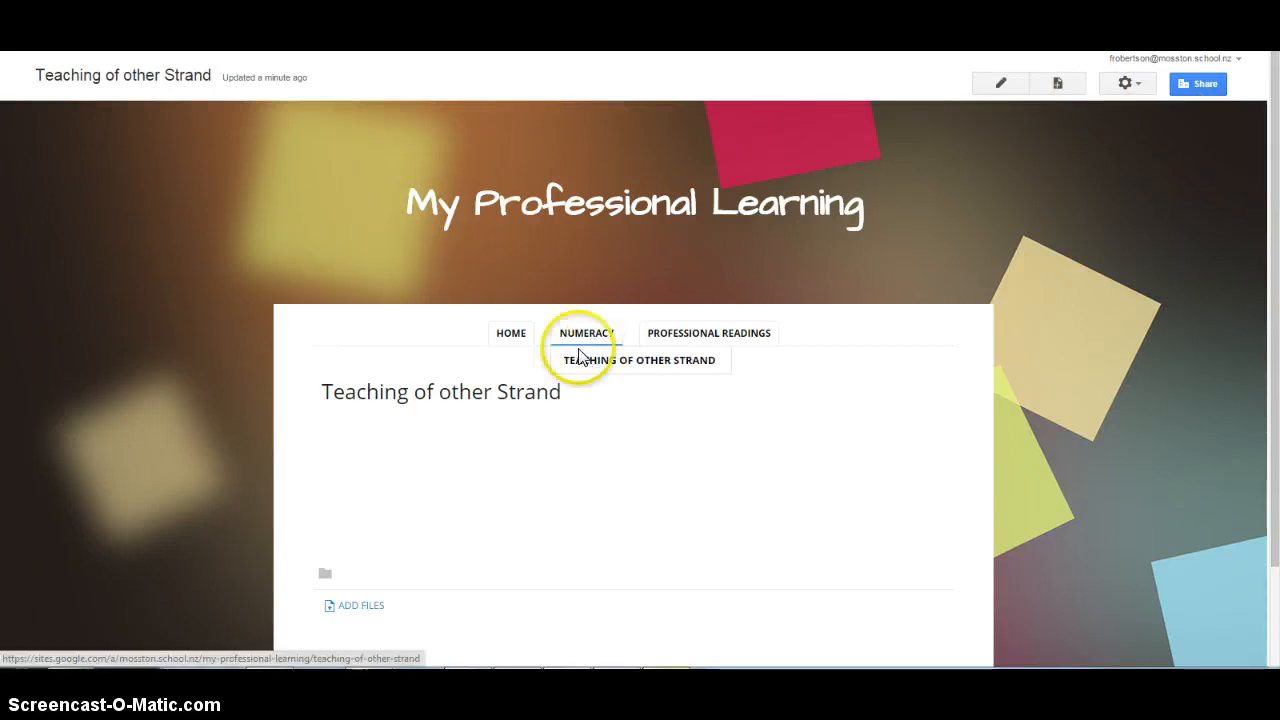
left_click(509, 336)
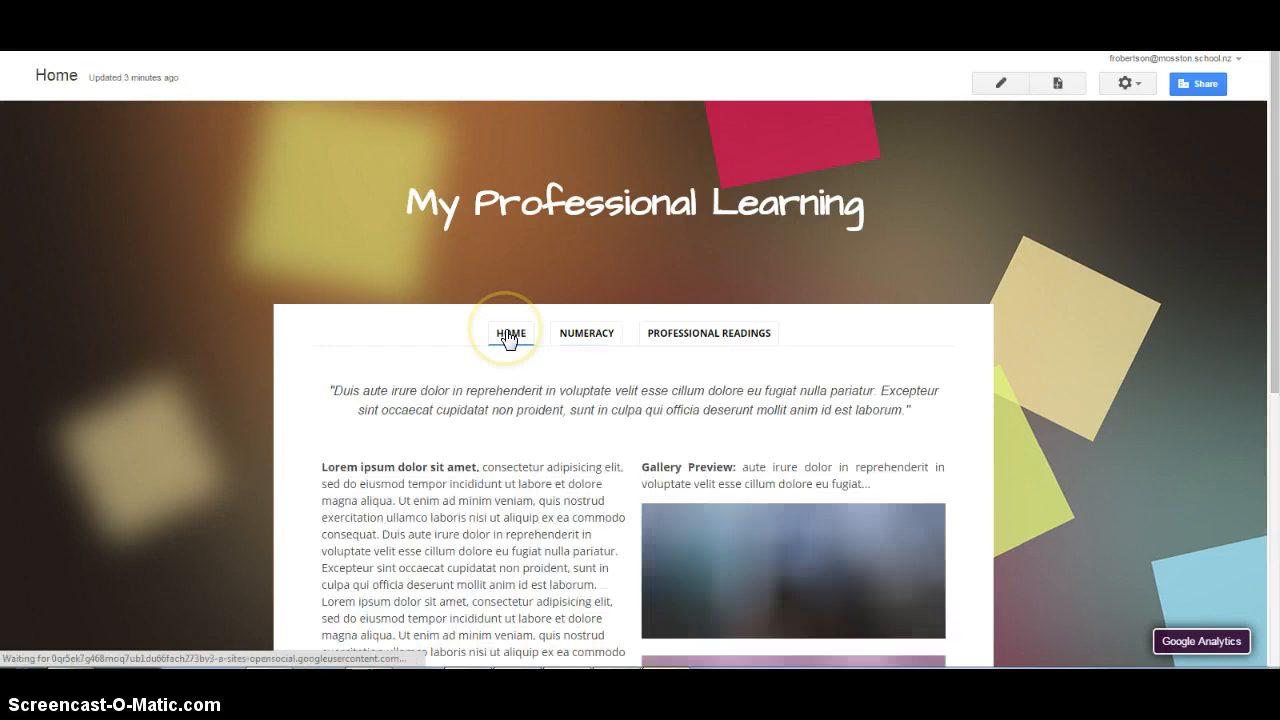
left_click(597, 336)
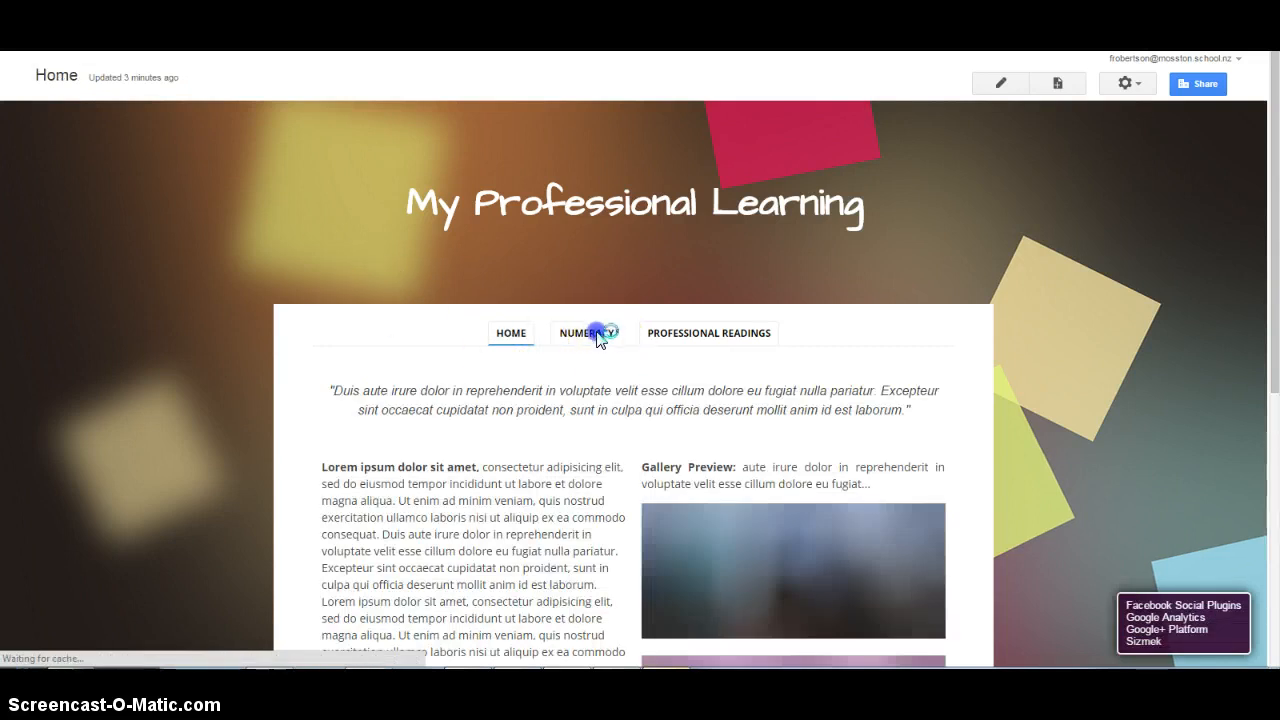
left_click(580, 338)
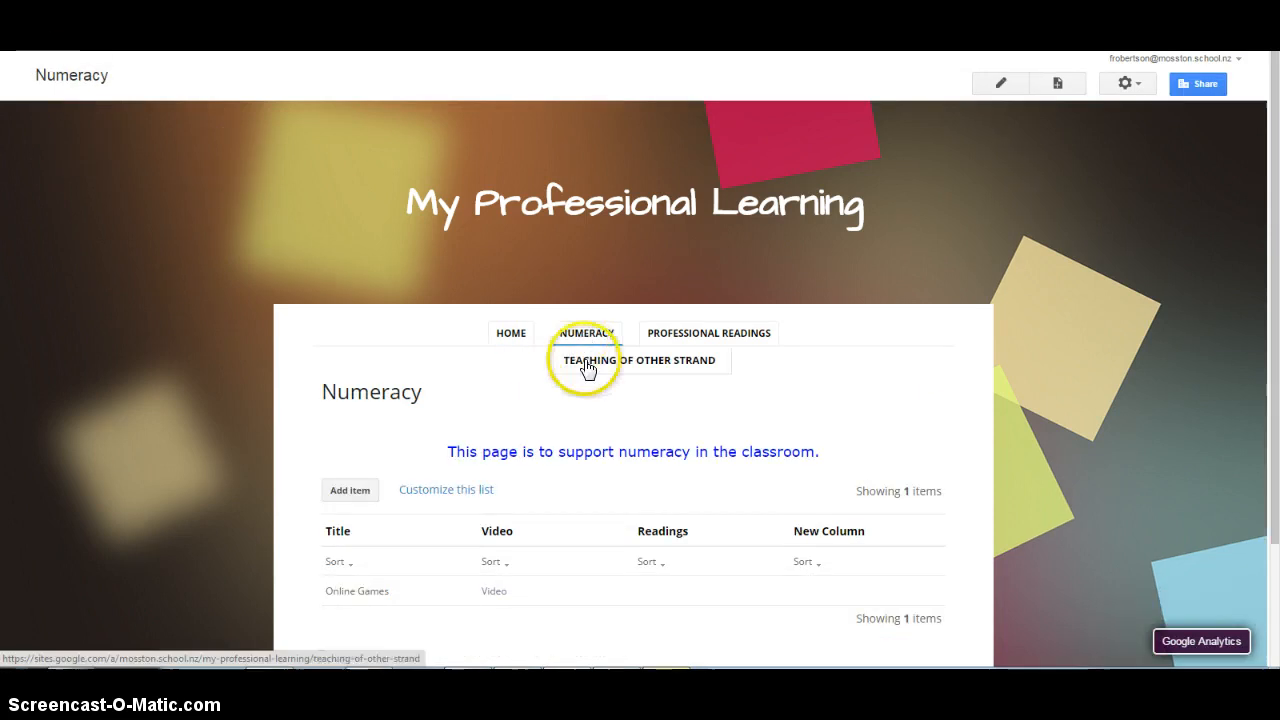
left_click(588, 368)
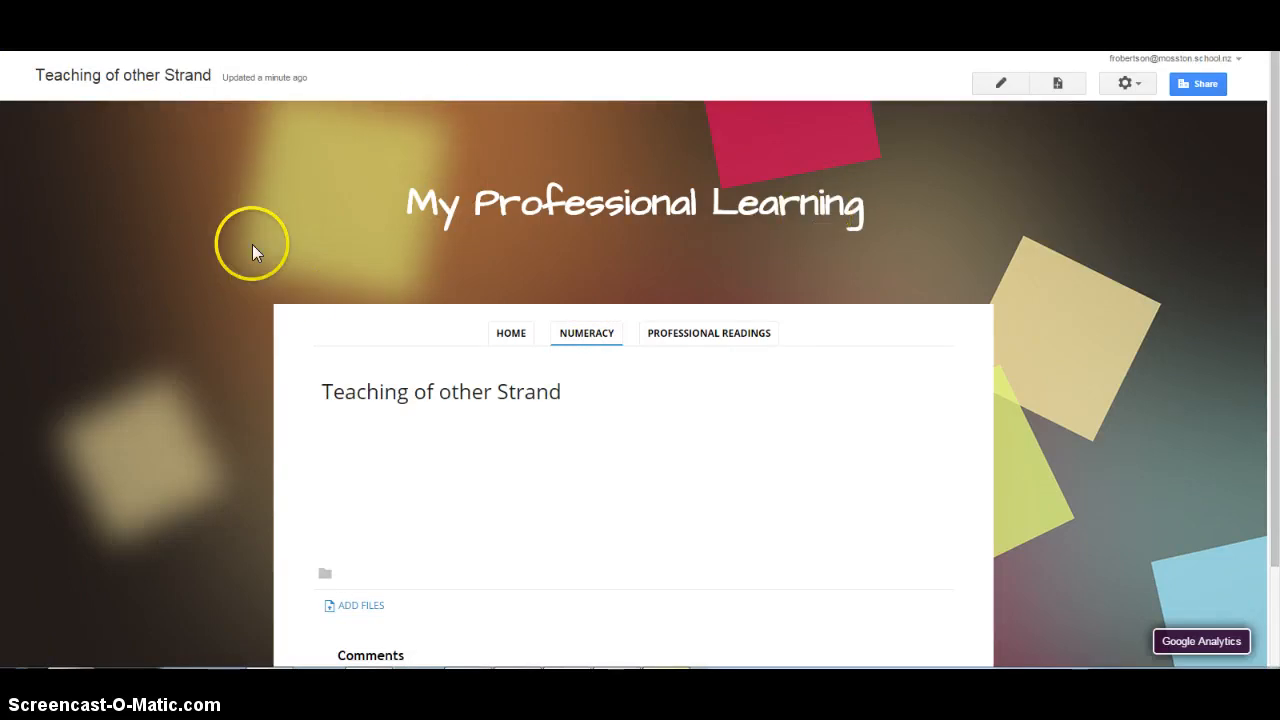
left_click(509, 336)
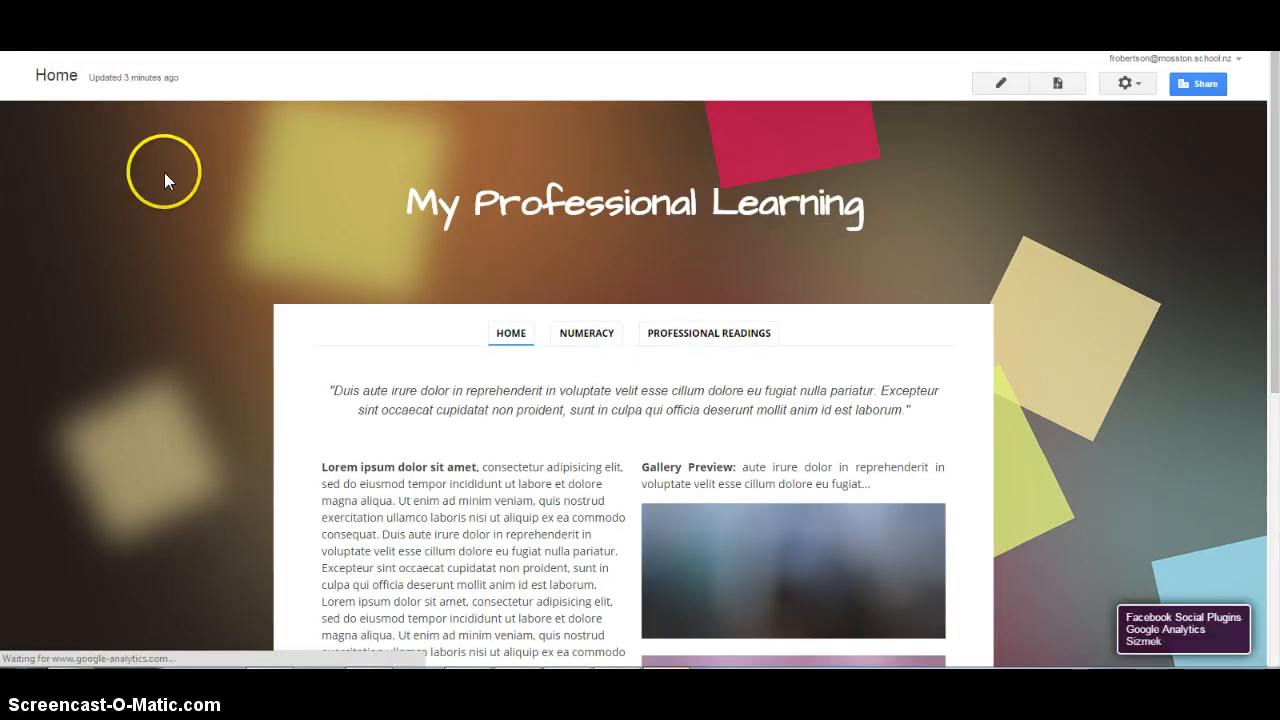